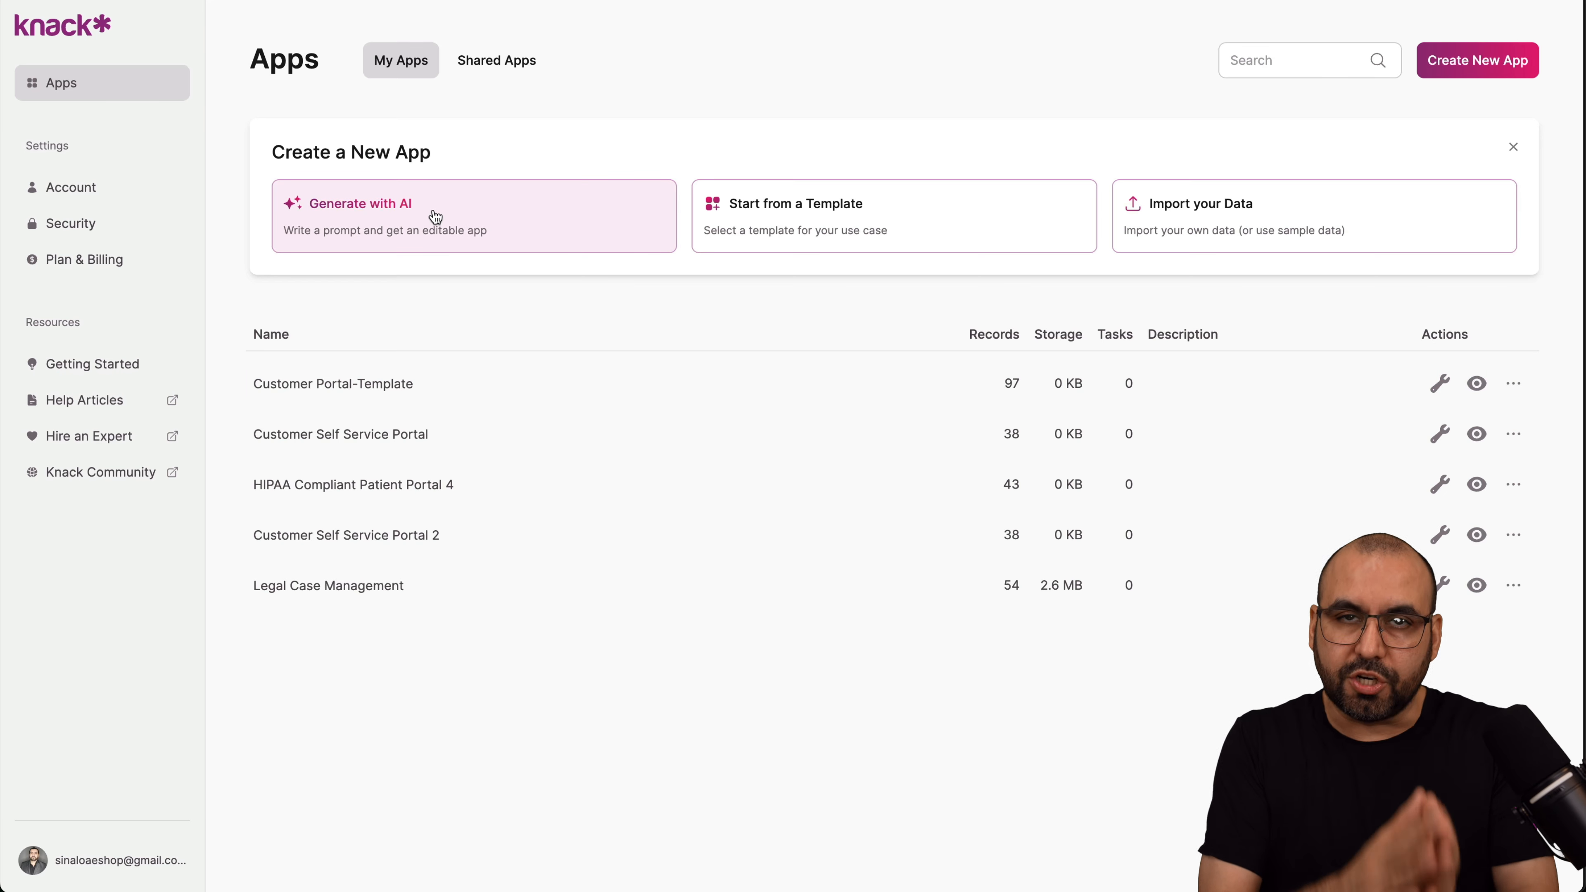
# - Search the app templates for "student" and close the template selection without creating an app
pyautogui.click(815, 228)
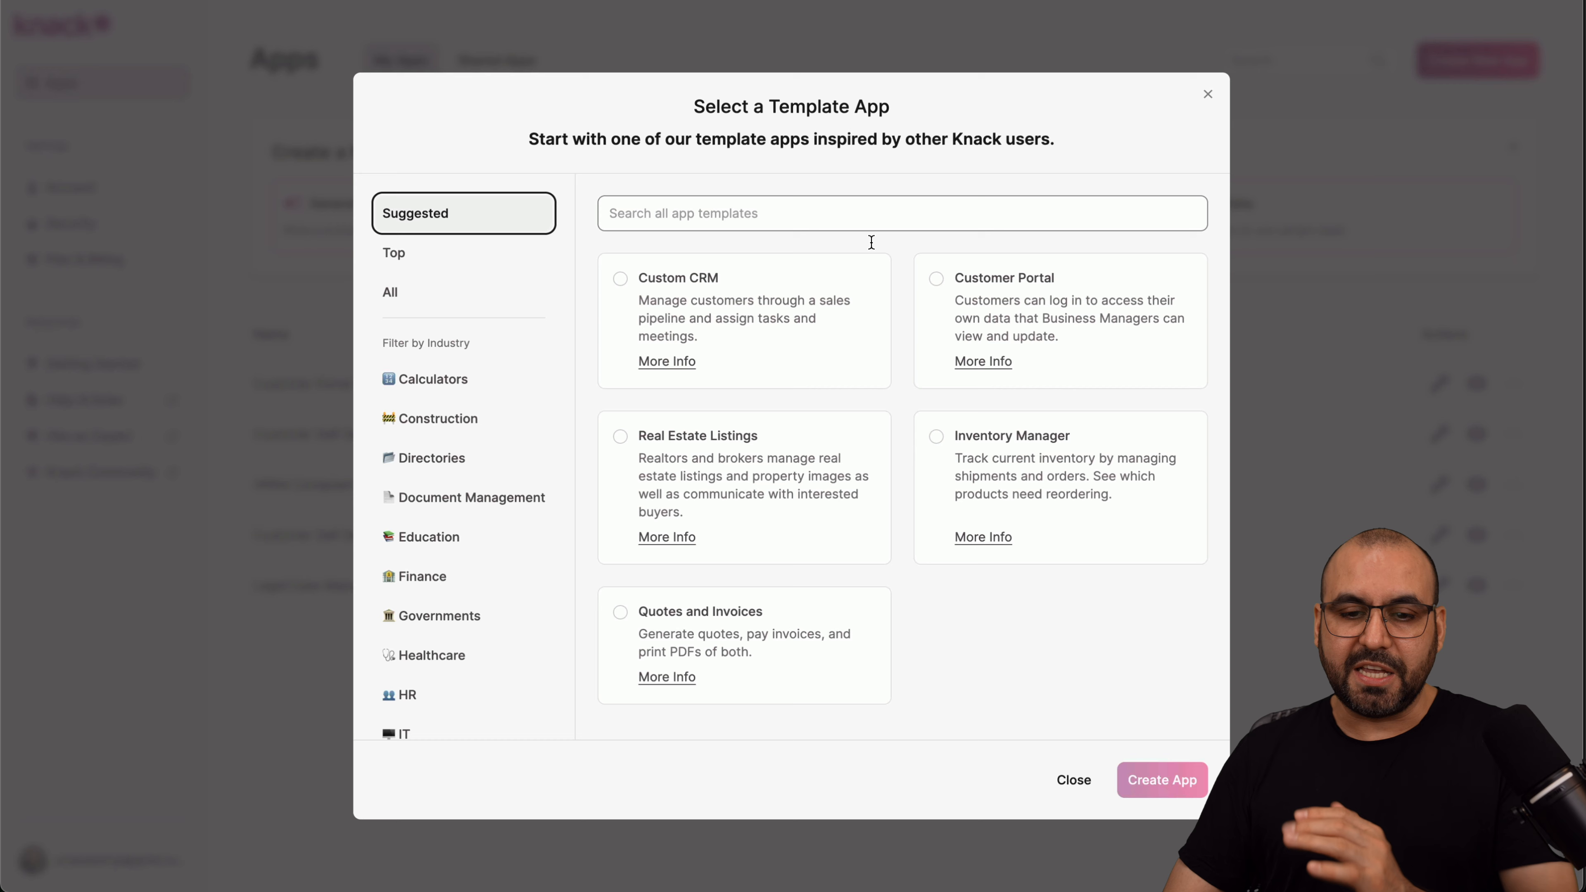
pyautogui.write('student')
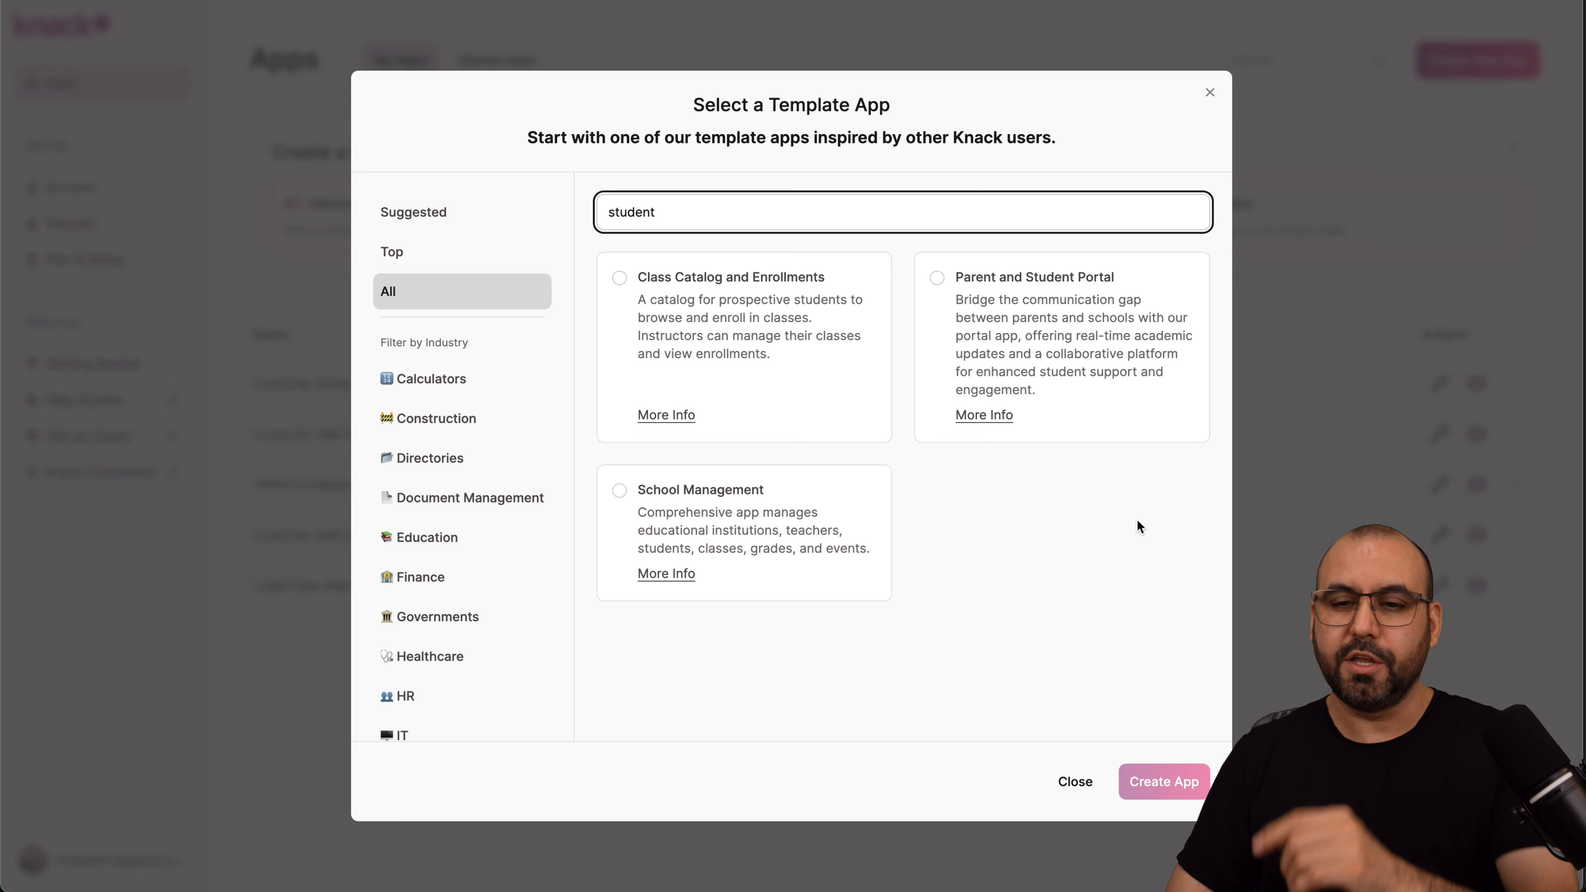
pyautogui.click(1210, 92)
# - Generate with AI and open a student application portal covering accounts, application forms, document uploads, status tracking, admin review, program customization, bulk export and applicant analytics
pyautogui.click(408, 230)
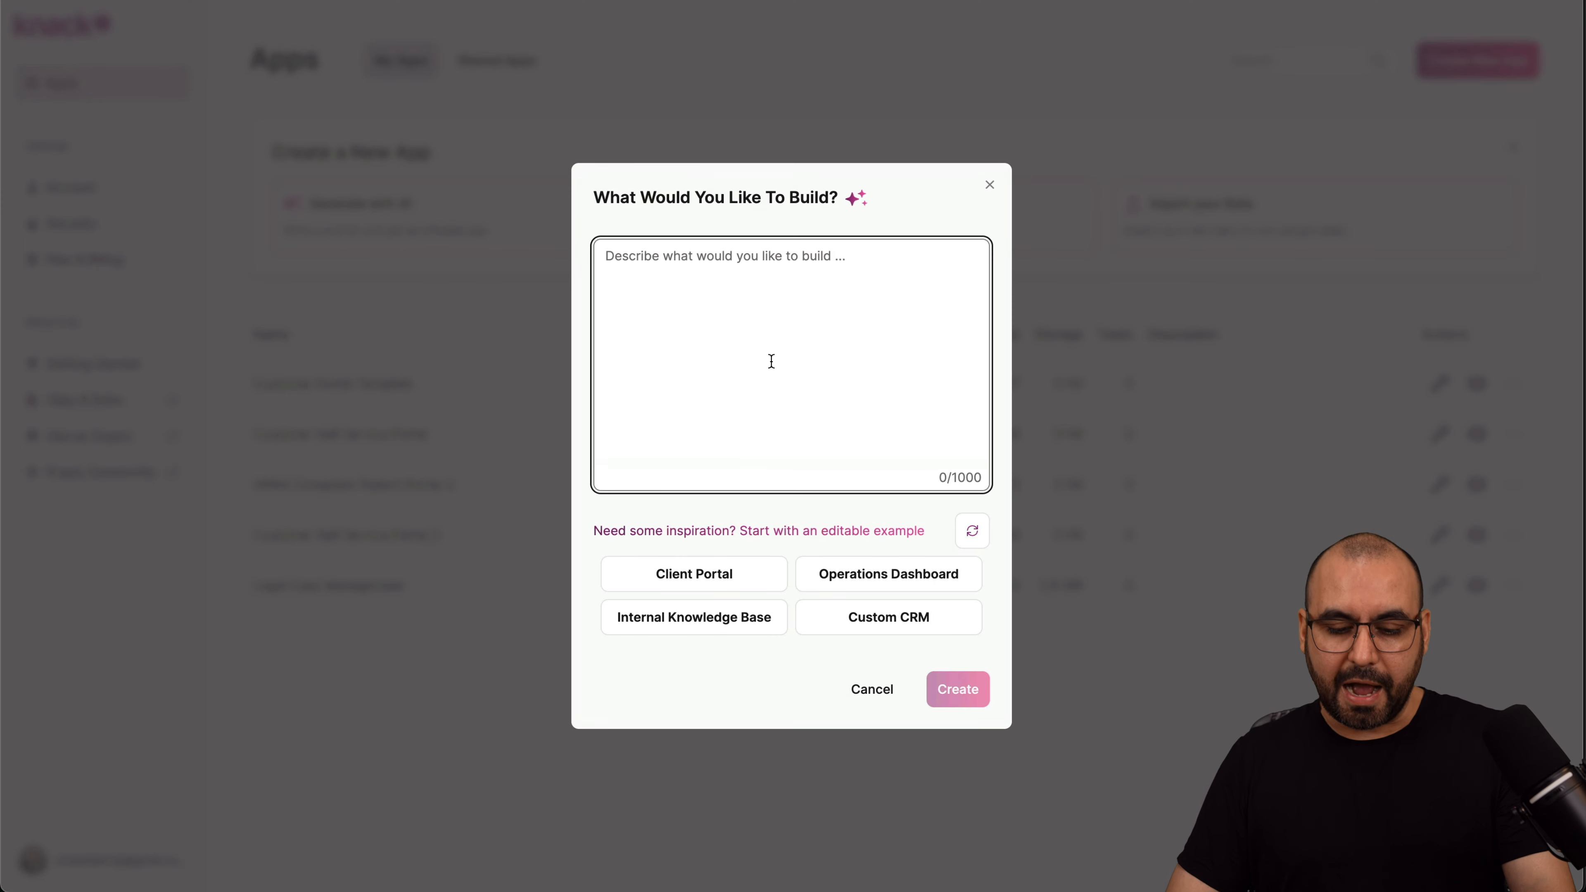
pyautogui.write("I'm need a student application portal to simplify and centralize the admissions process. Applicants should be able to create an account, fill out application forms, upload required documents, track their application status, and receive updates or decisions. The portal should allow admin staff to review submissions, and manage application stages from review to acceptance. It needs to be customizable to fit specific program requirements, support bulk data export, and provide analytics on applicant trends. This improves the applicant experience, reduces manual work, and streamlines admissions management.")
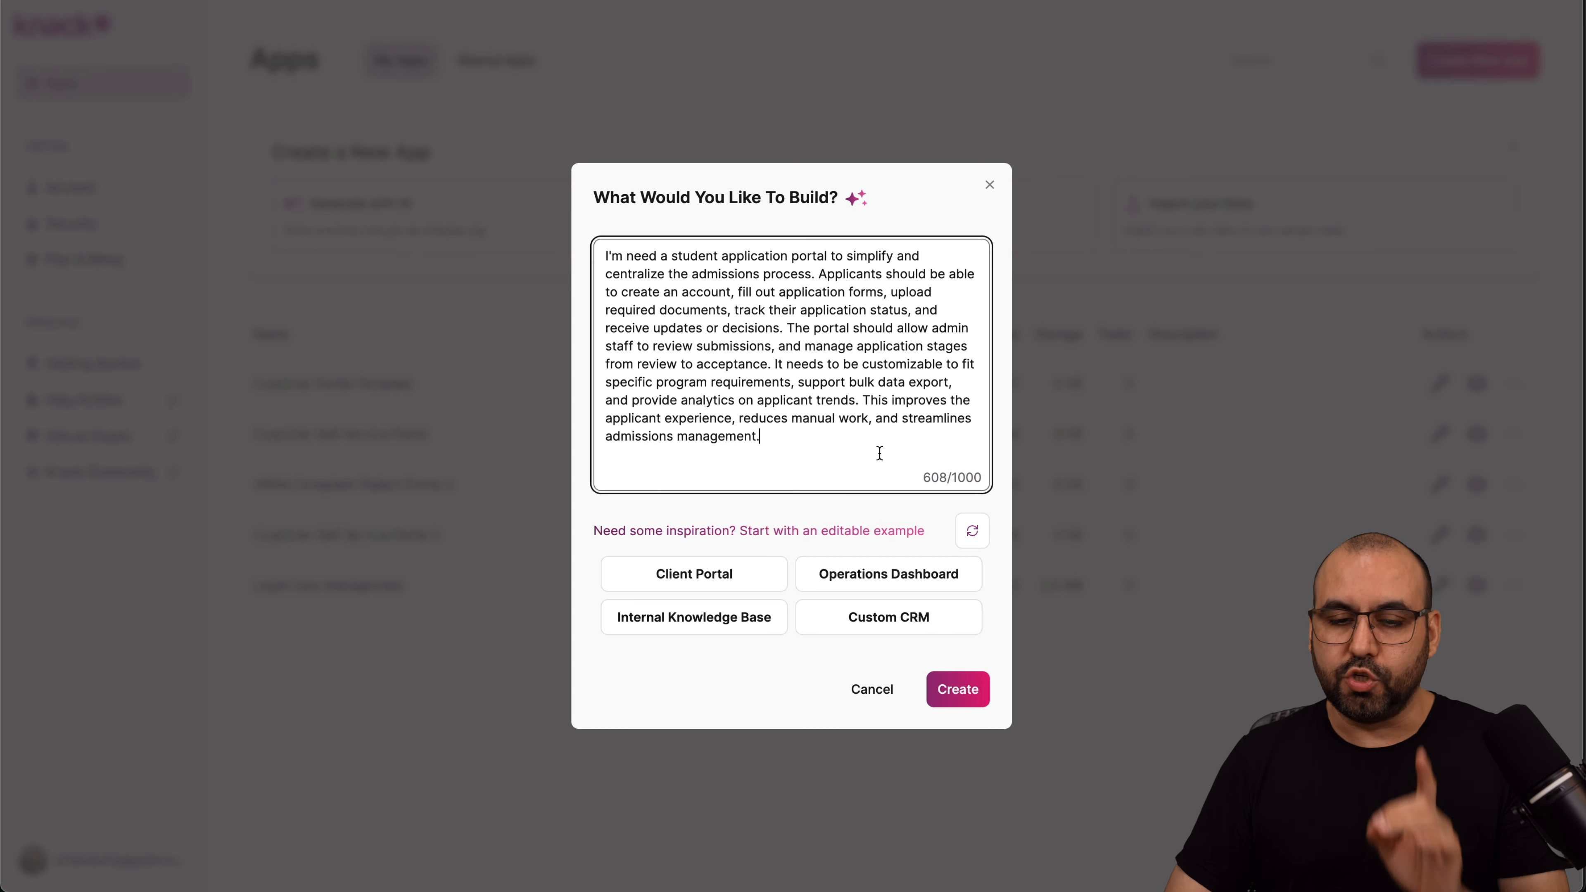
pyautogui.click(958, 690)
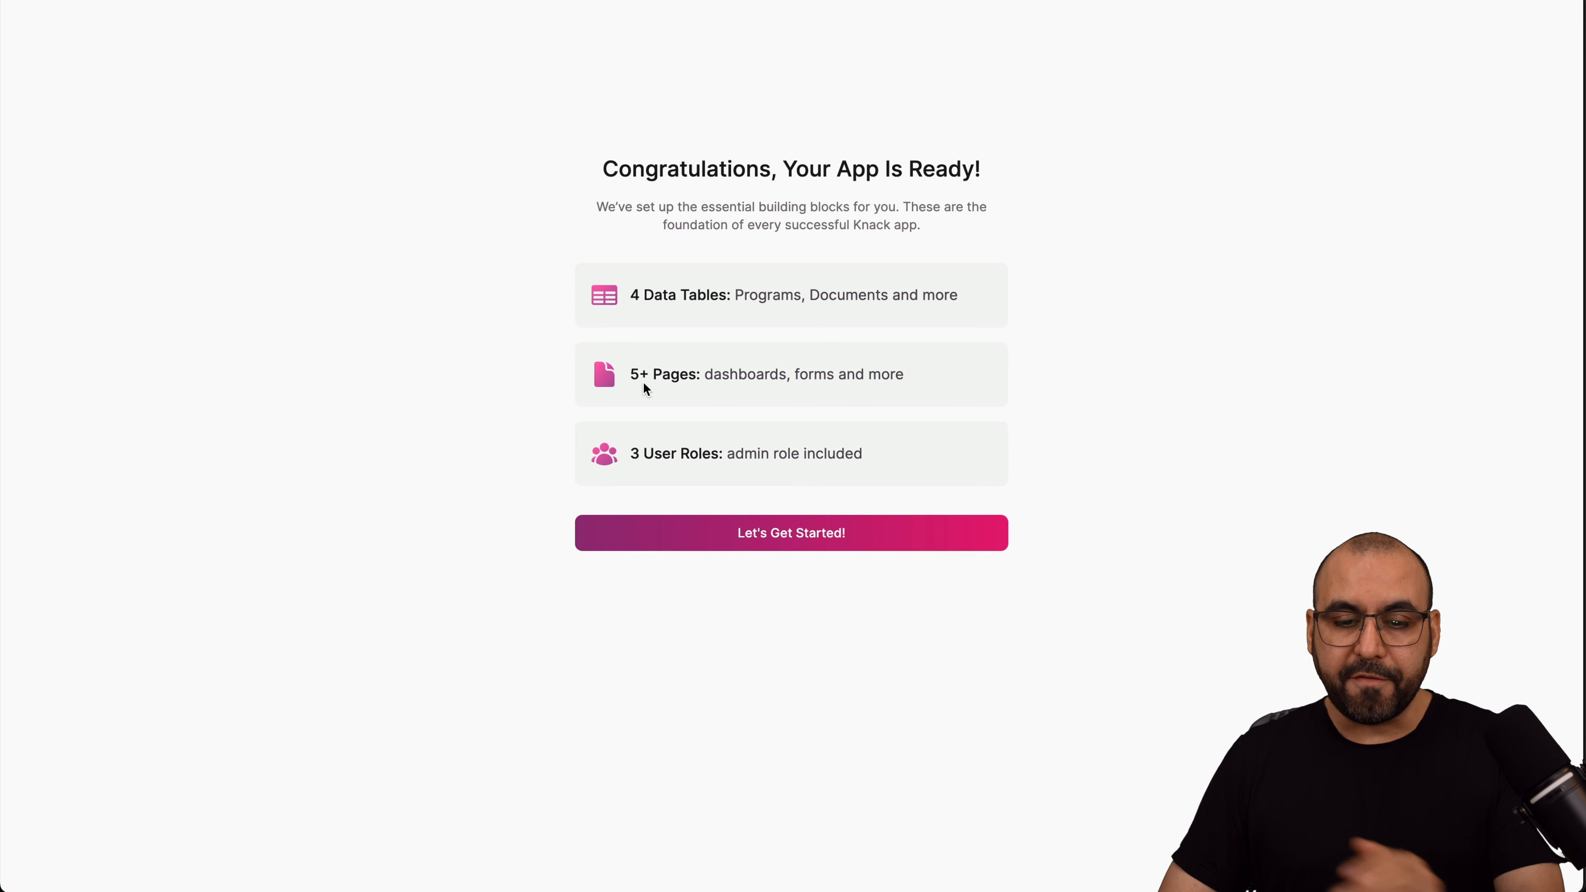
pyautogui.click(813, 541)
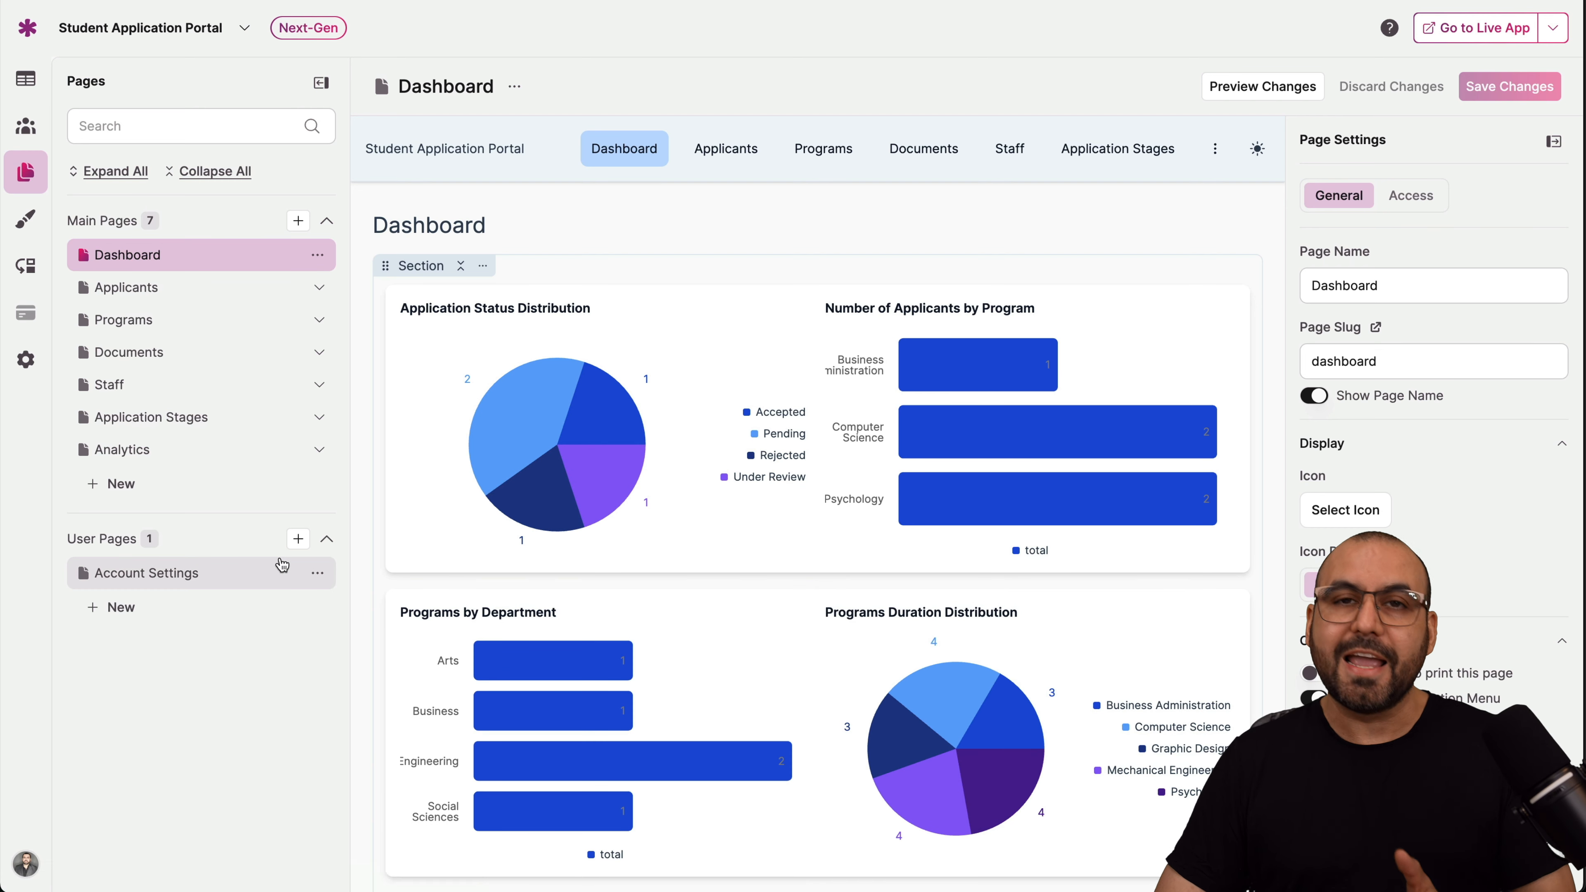
# - Open the live app and look through its Dashboard charts and the Applicants, Programs, Documents, Staff and Application Stages pages
pyautogui.click(1497, 31)
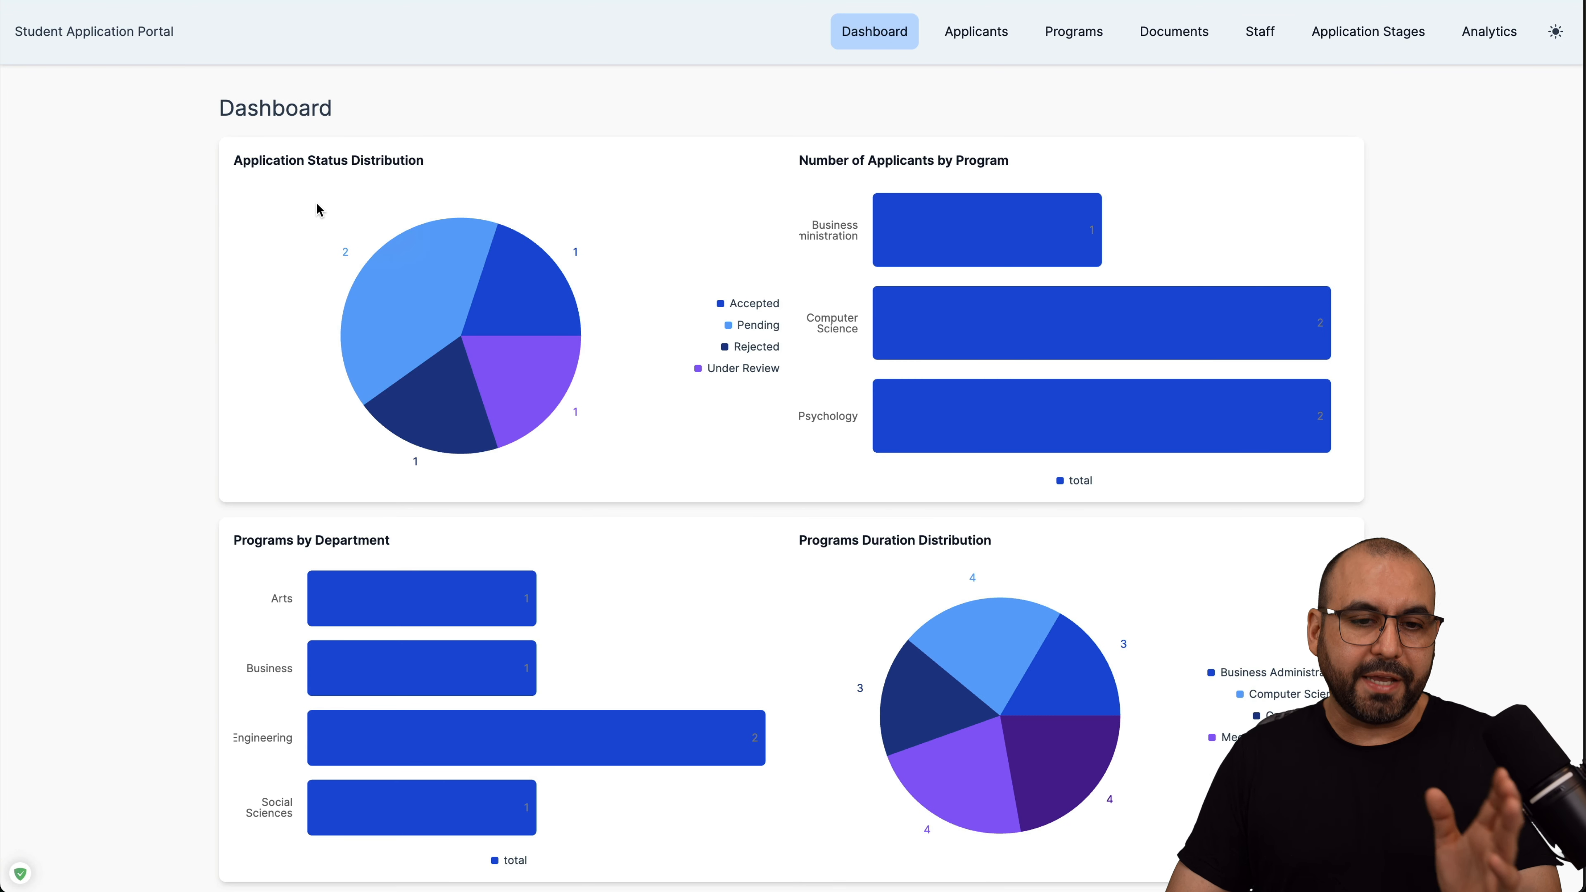
pyautogui.moveTo(995, 206)
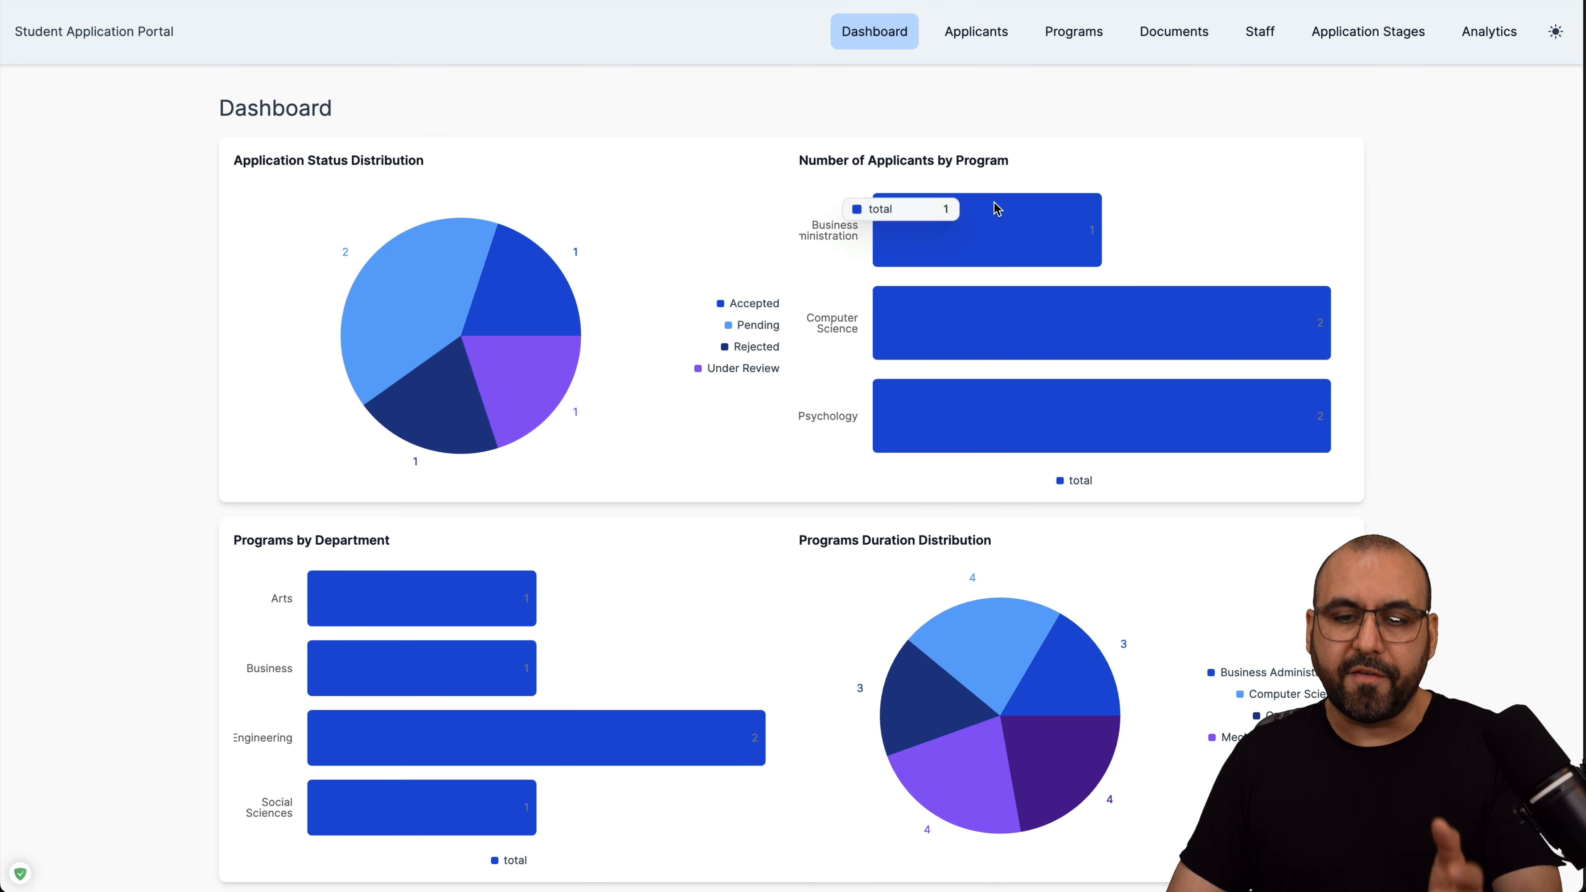
pyautogui.scroll(-4, 996, 209)
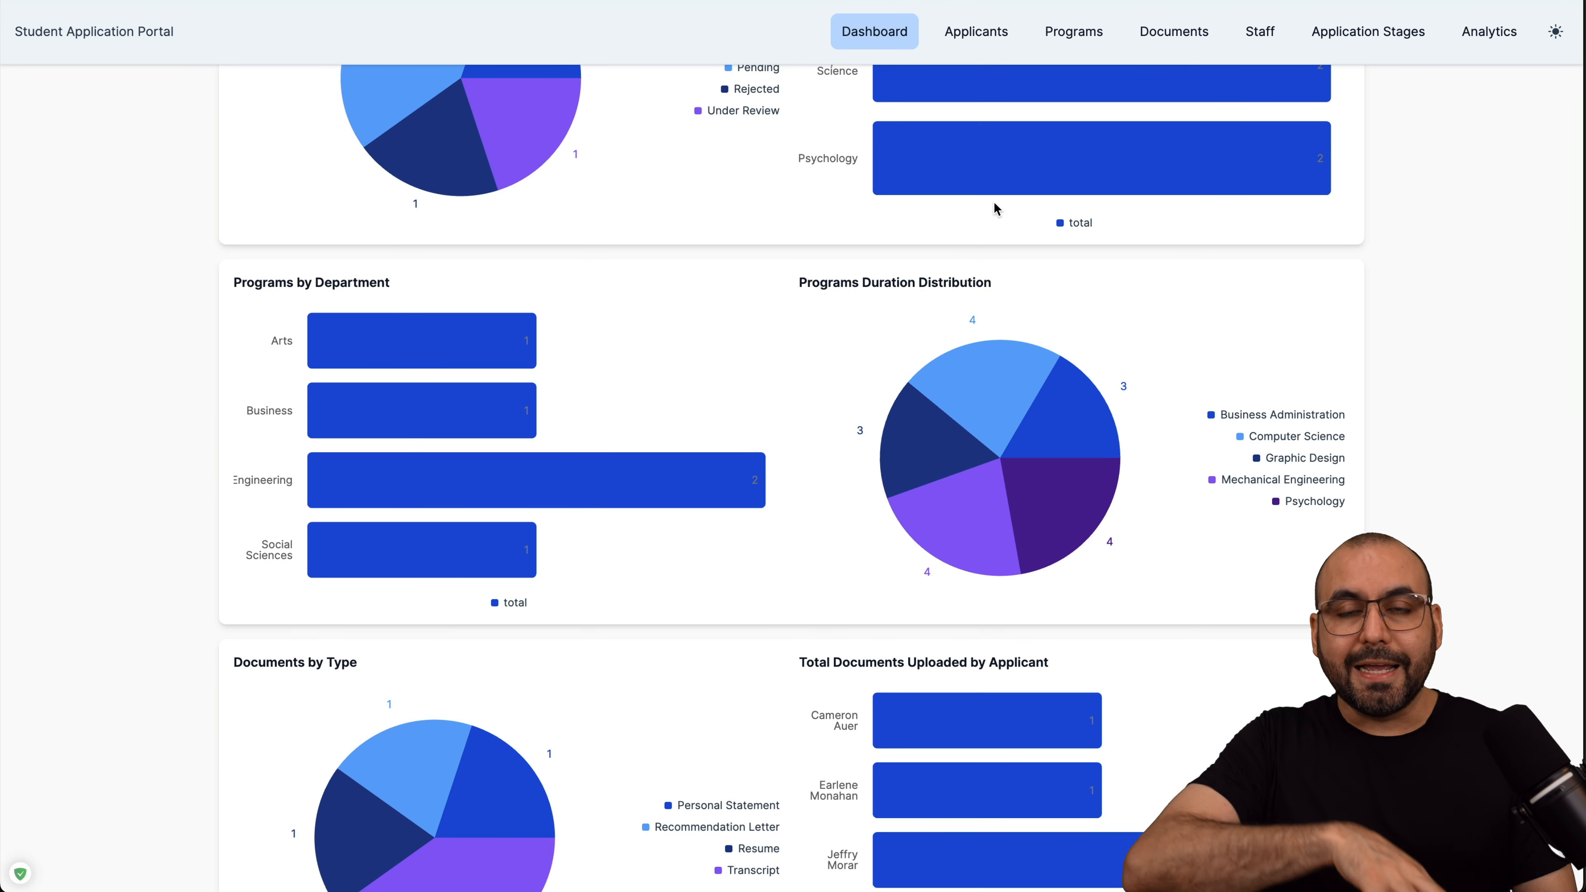
pyautogui.scroll(4, 995, 203)
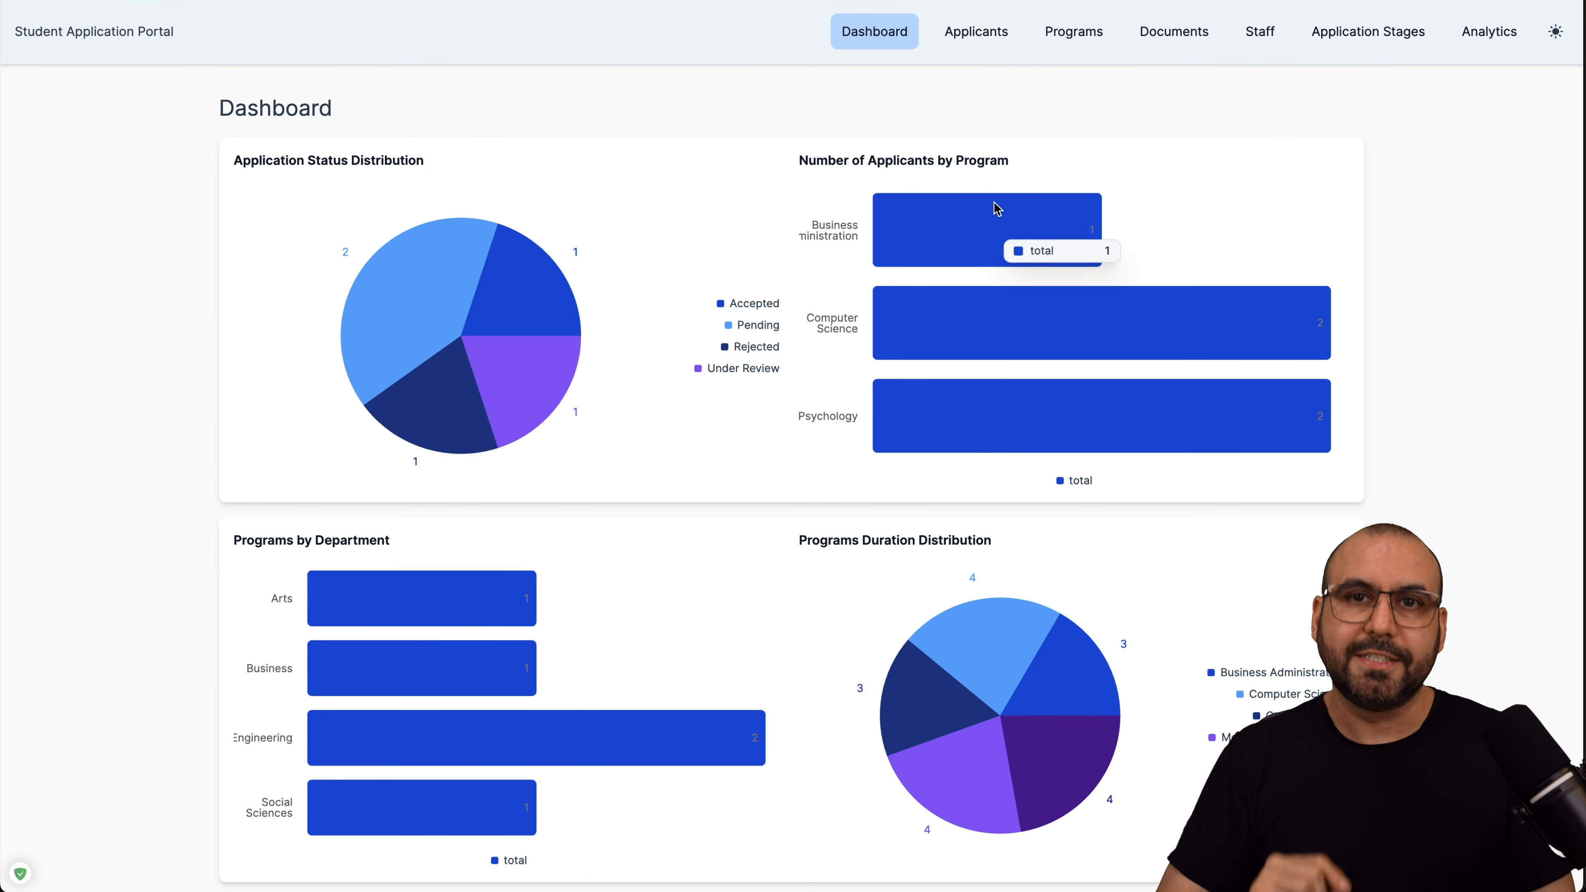
pyautogui.click(987, 41)
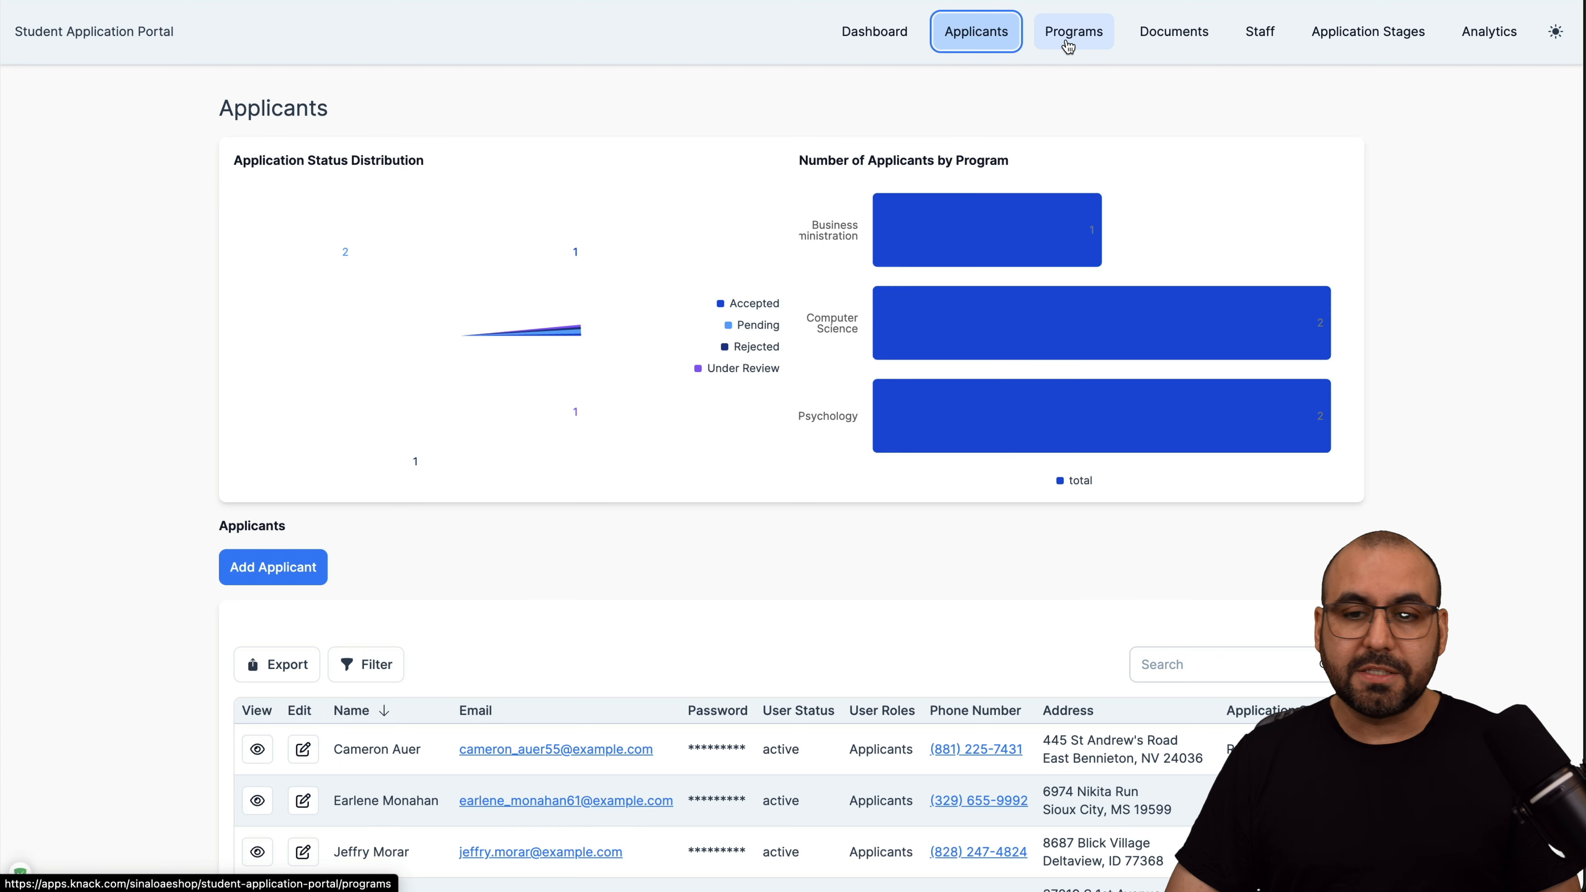
pyautogui.click(1079, 45)
pyautogui.click(1174, 43)
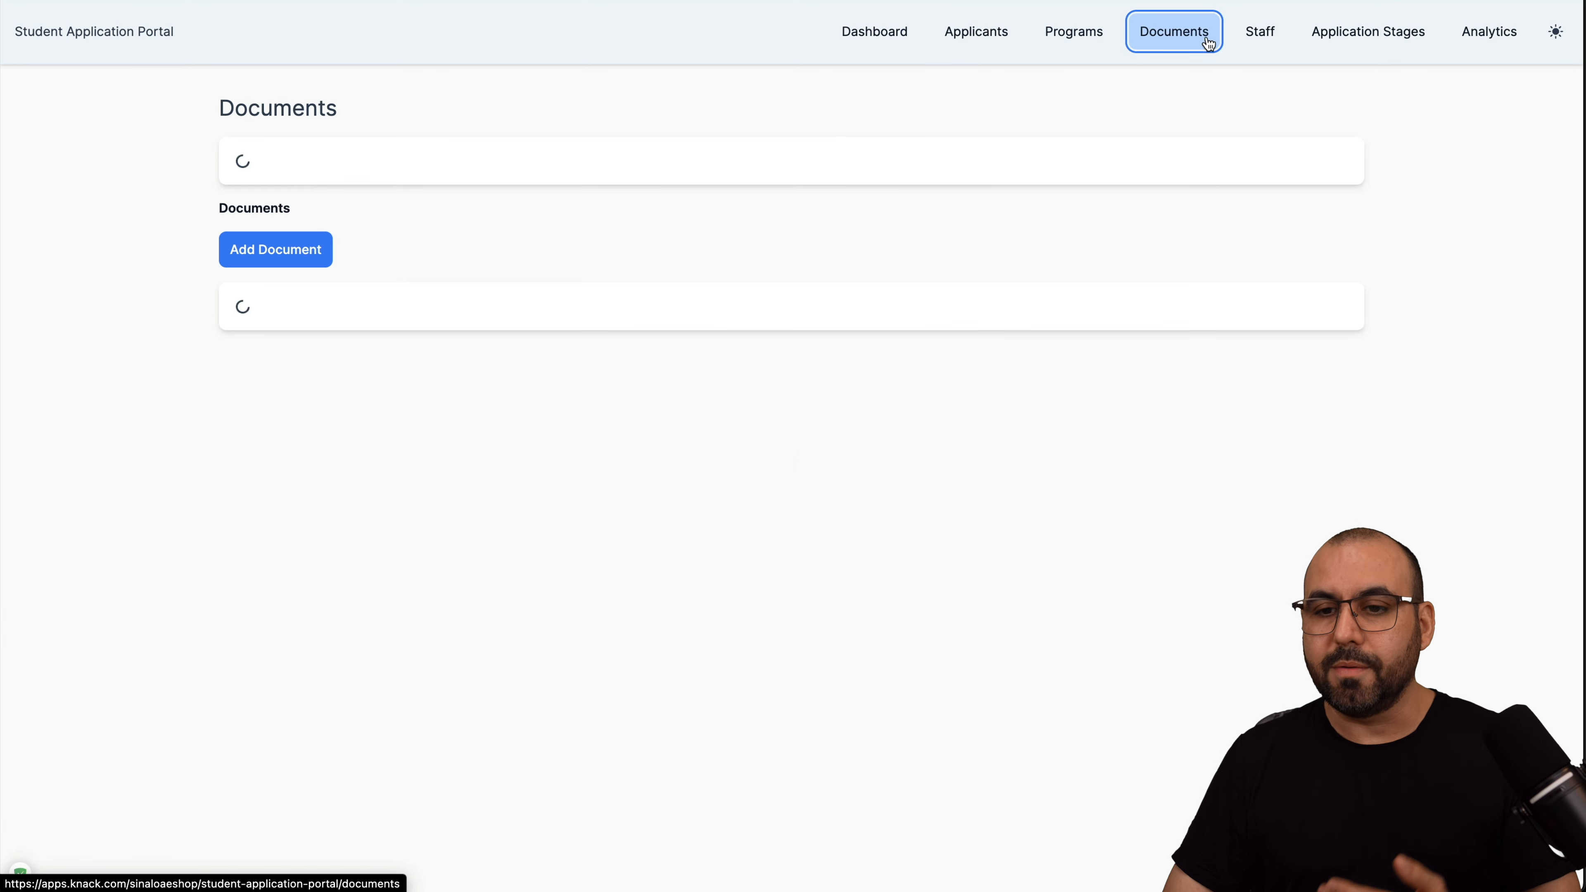
pyautogui.click(1241, 44)
pyautogui.click(1374, 41)
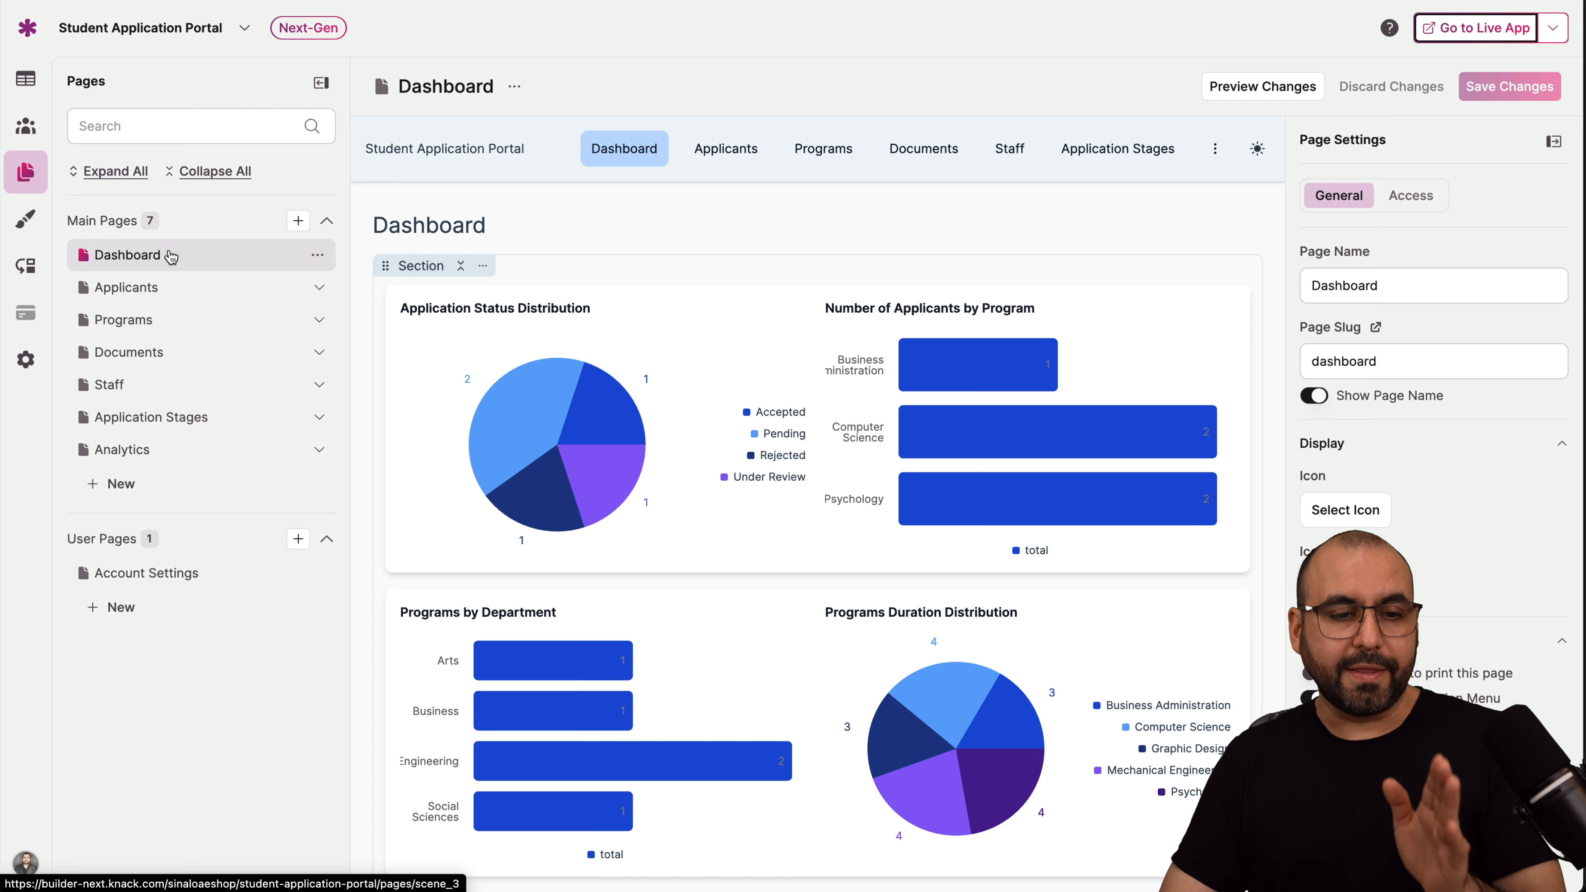
# - In the builder, examine the Add Applicant form under Applicants and the input settings of its Name and Email fields
pyautogui.click(172, 289)
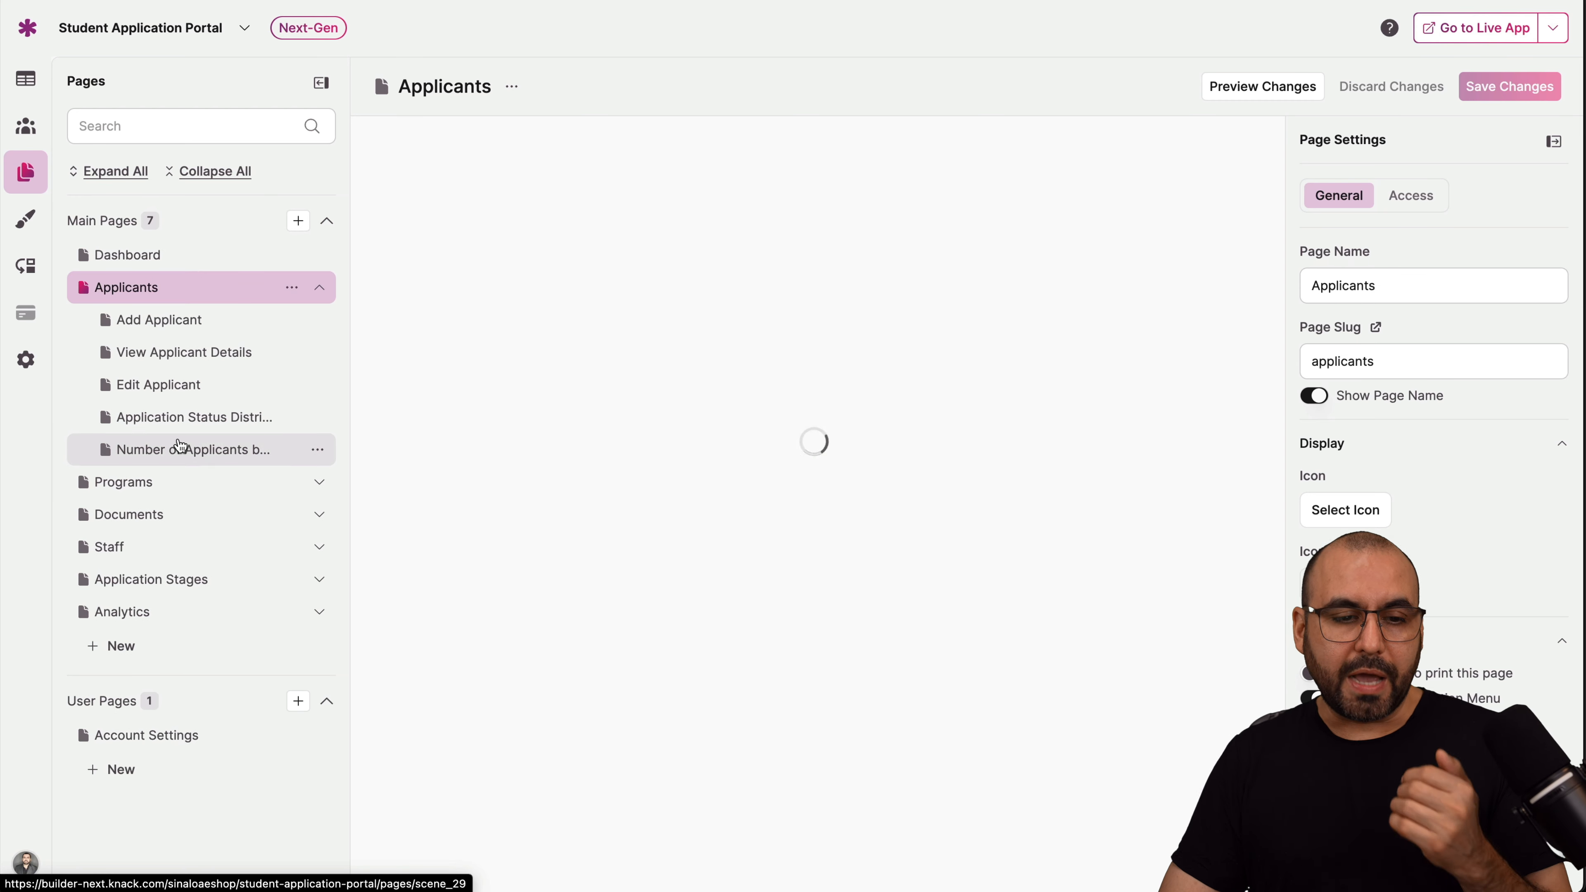
pyautogui.click(177, 332)
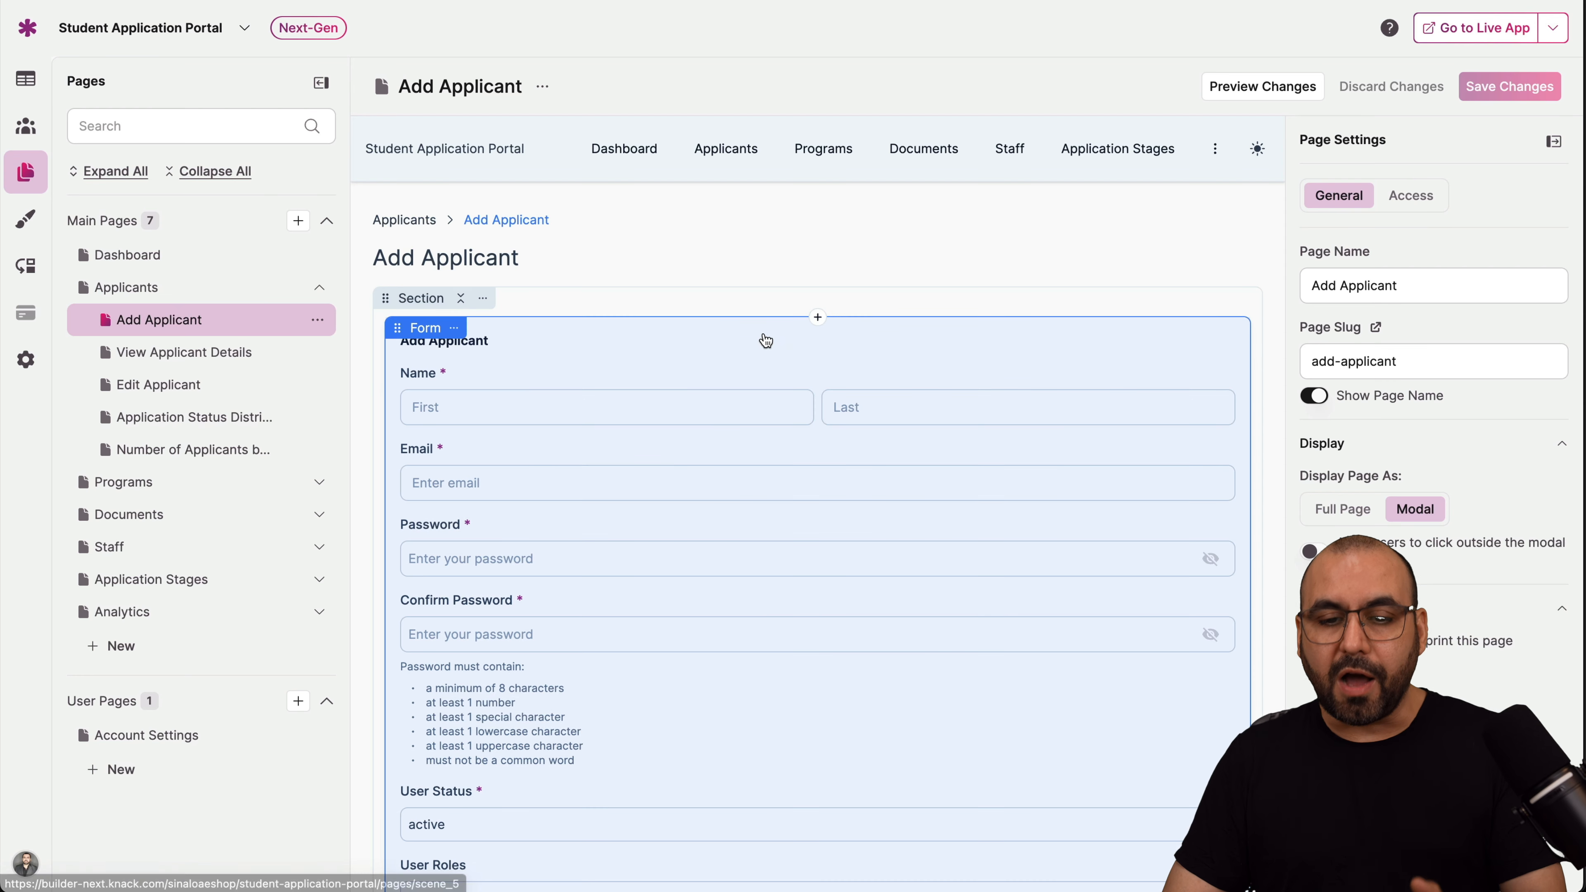
pyautogui.click(766, 341)
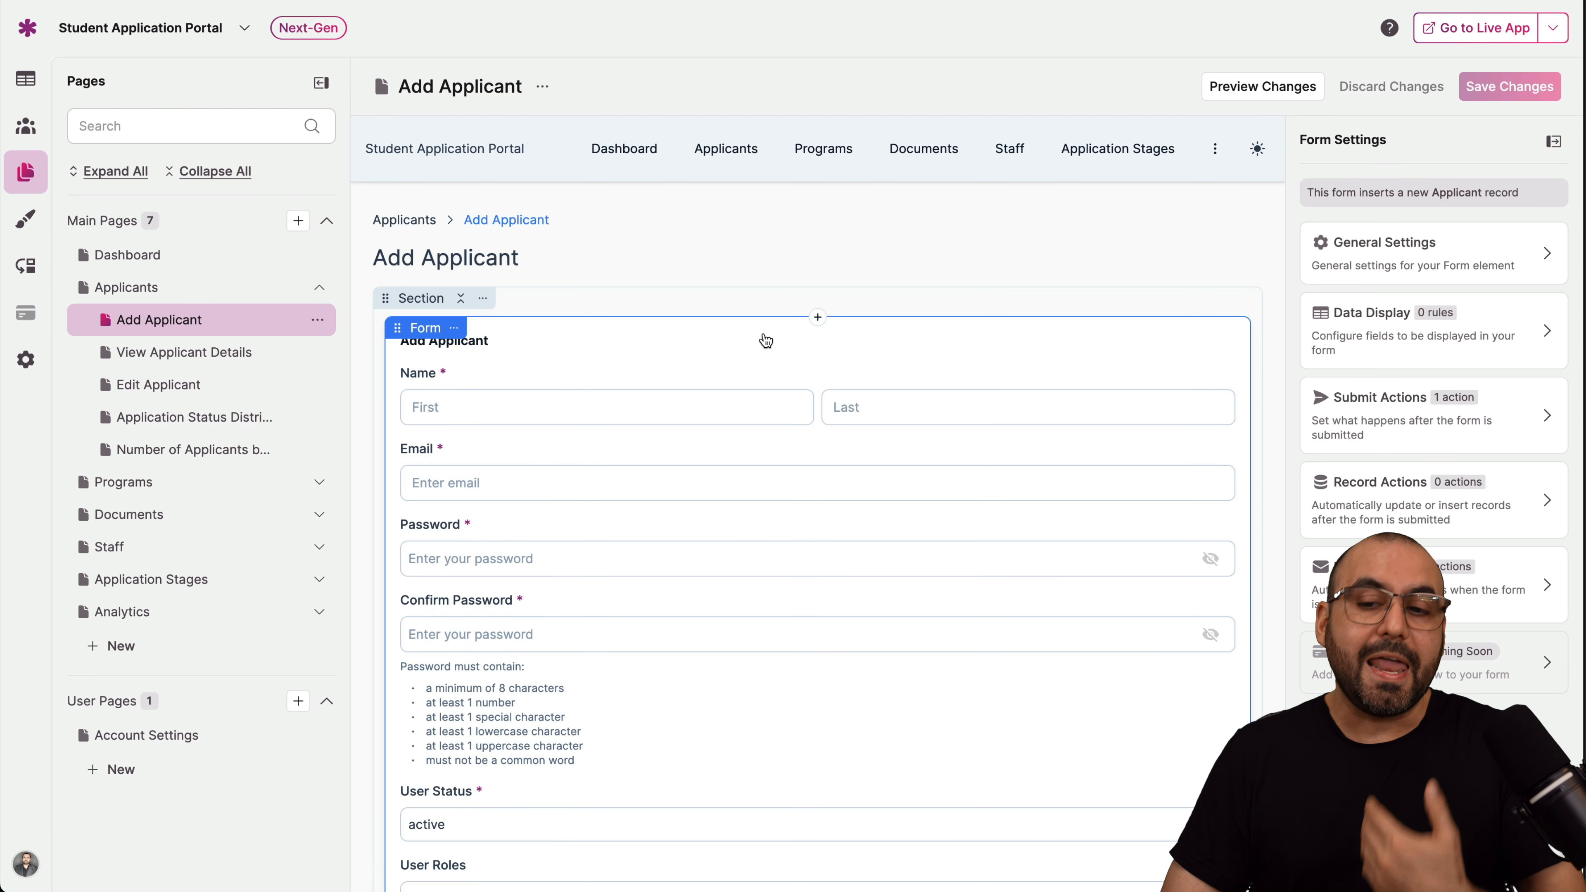
pyautogui.click(637, 381)
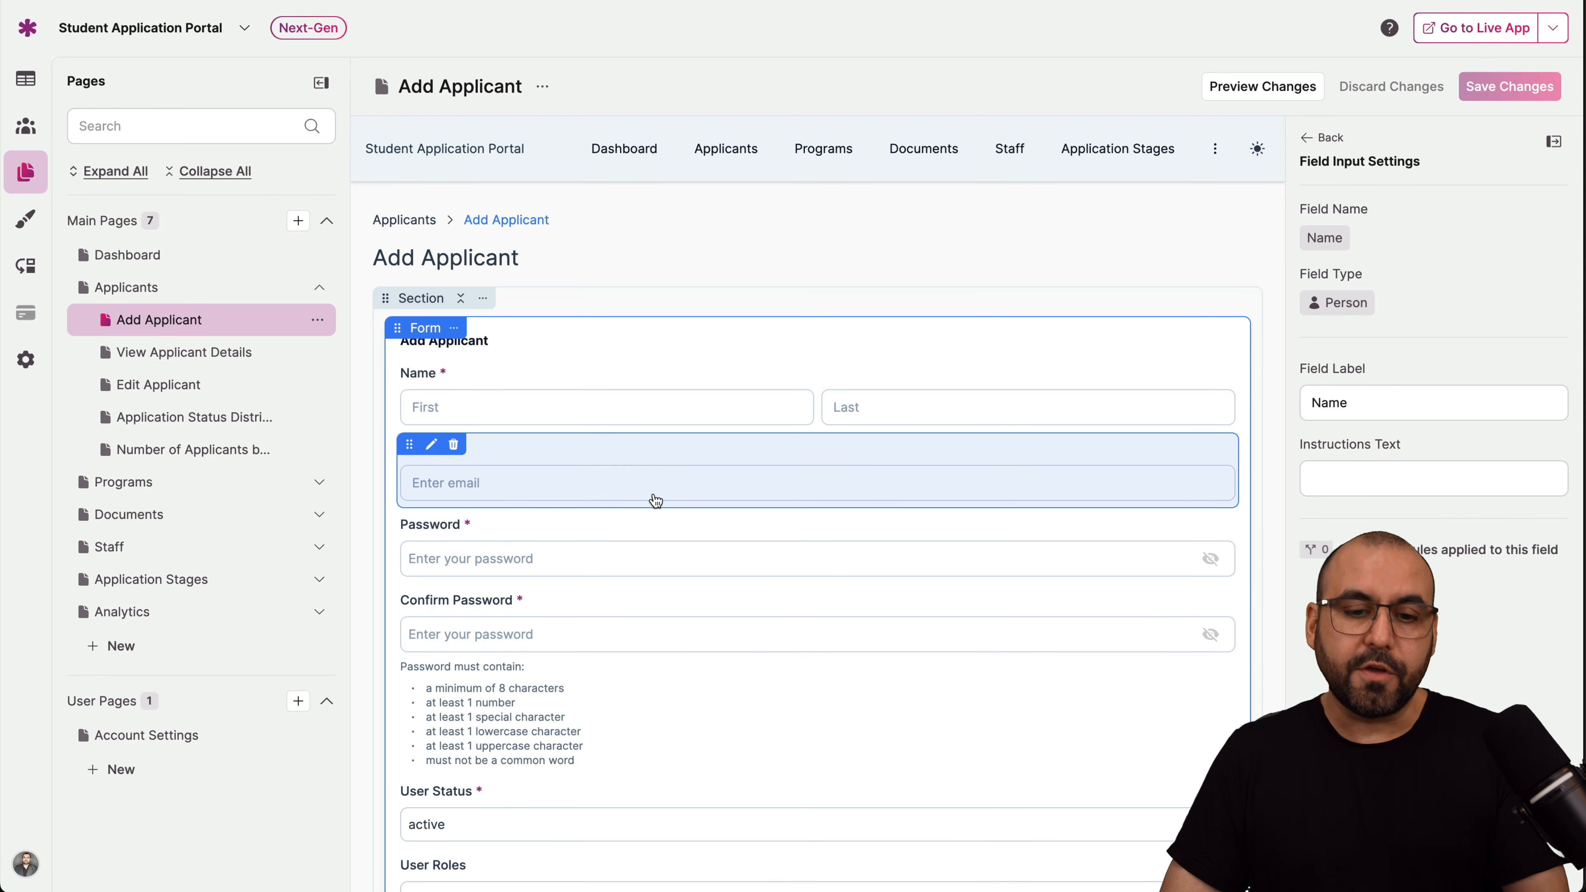
pyautogui.click(655, 500)
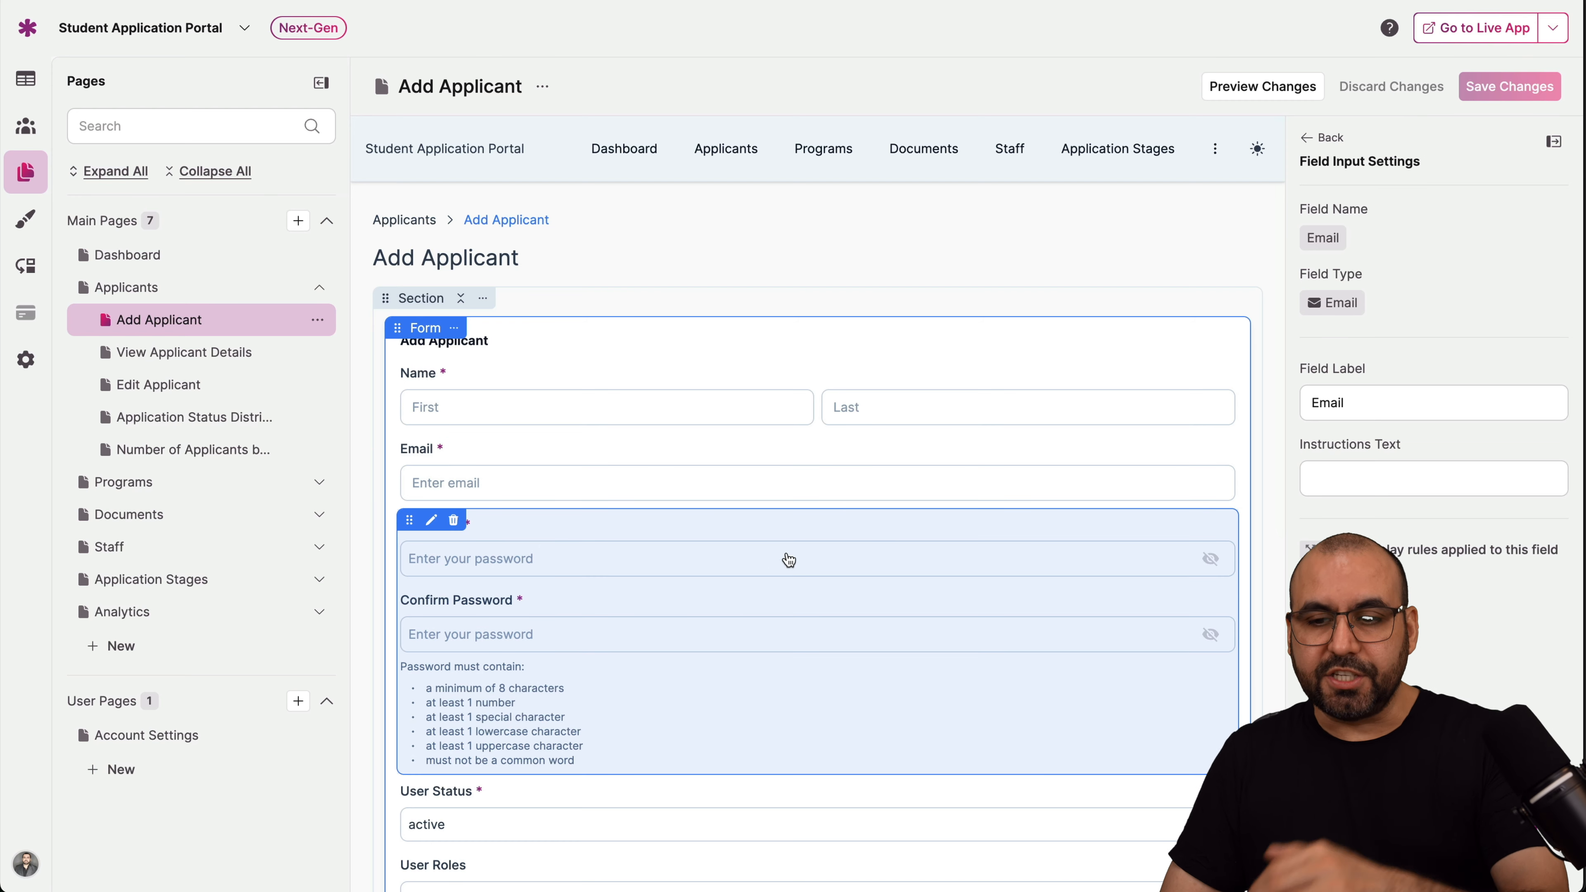
pyautogui.click(734, 388)
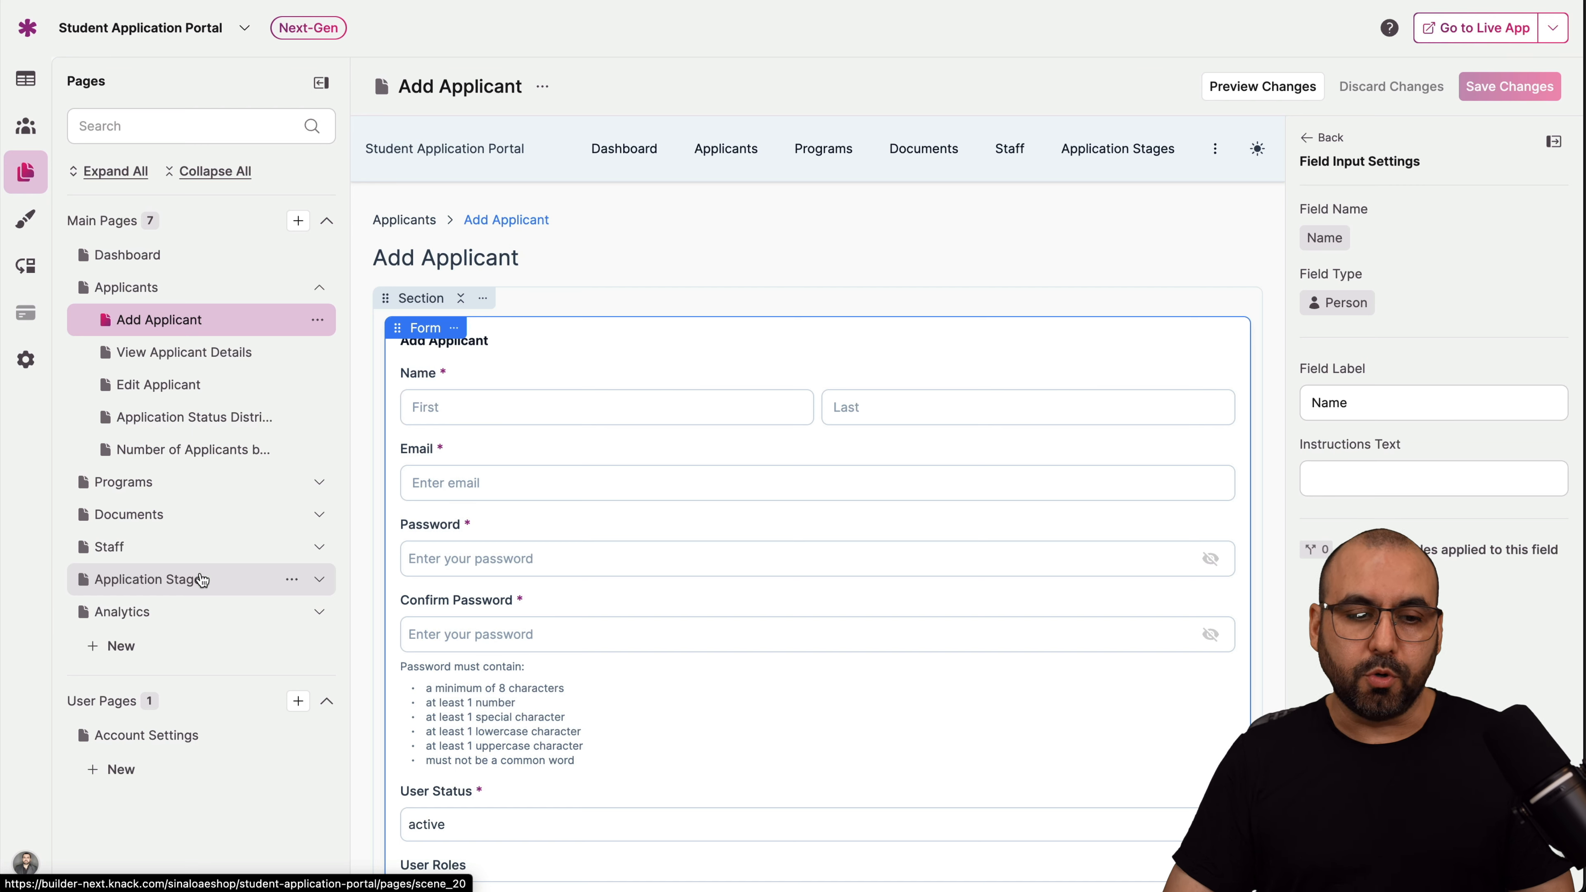
# - Start protecting the Applicants page with a login and allow new users to register pending approval
pyautogui.click(173, 294)
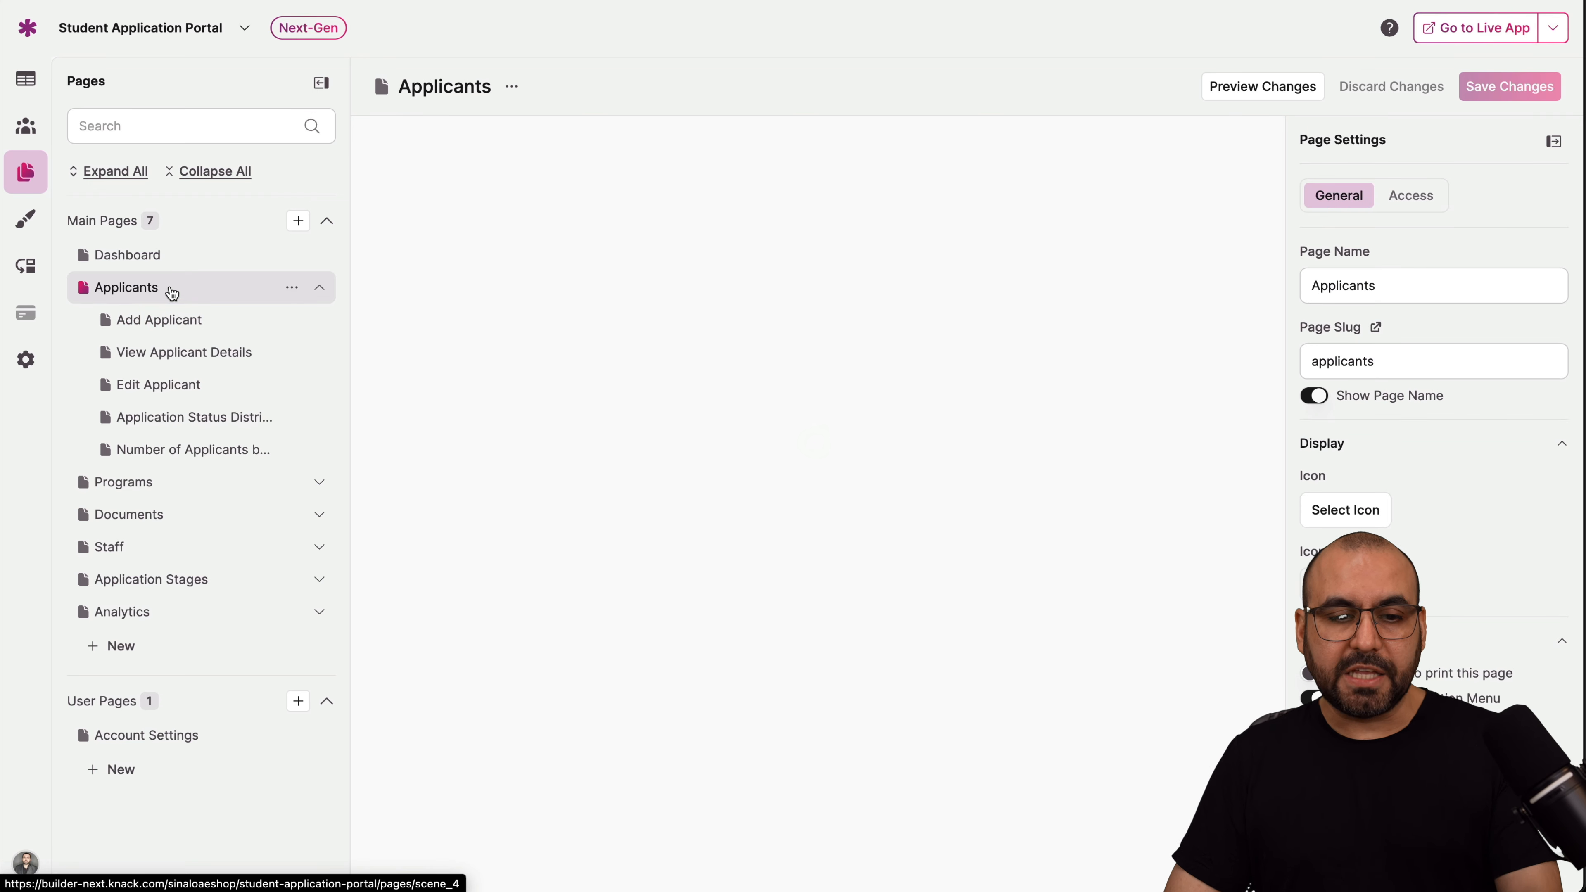
pyautogui.click(293, 289)
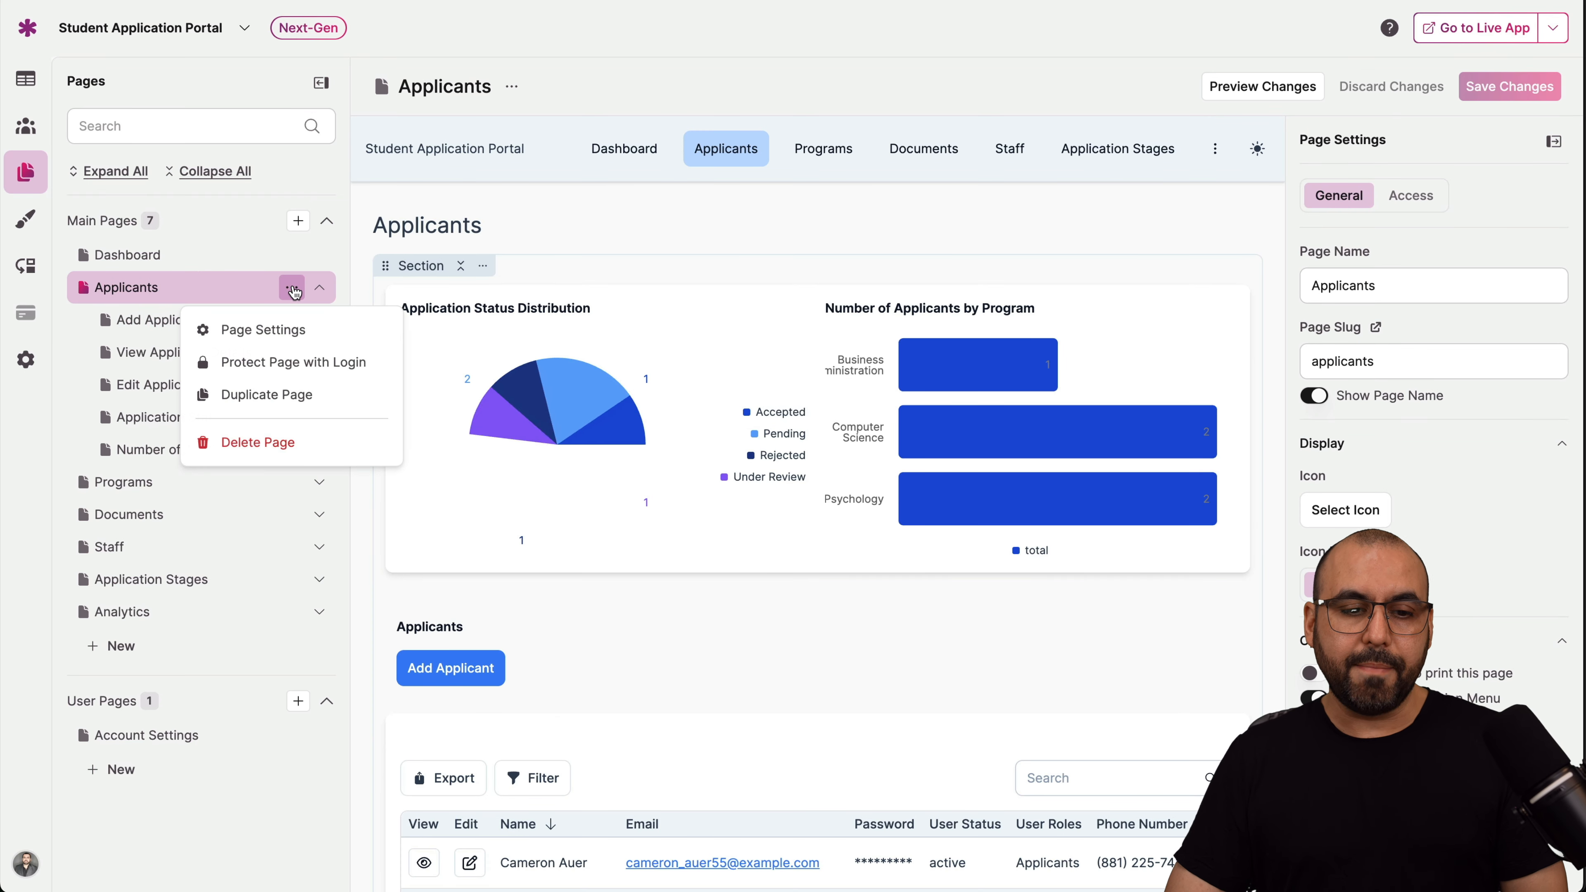
pyautogui.click(291, 367)
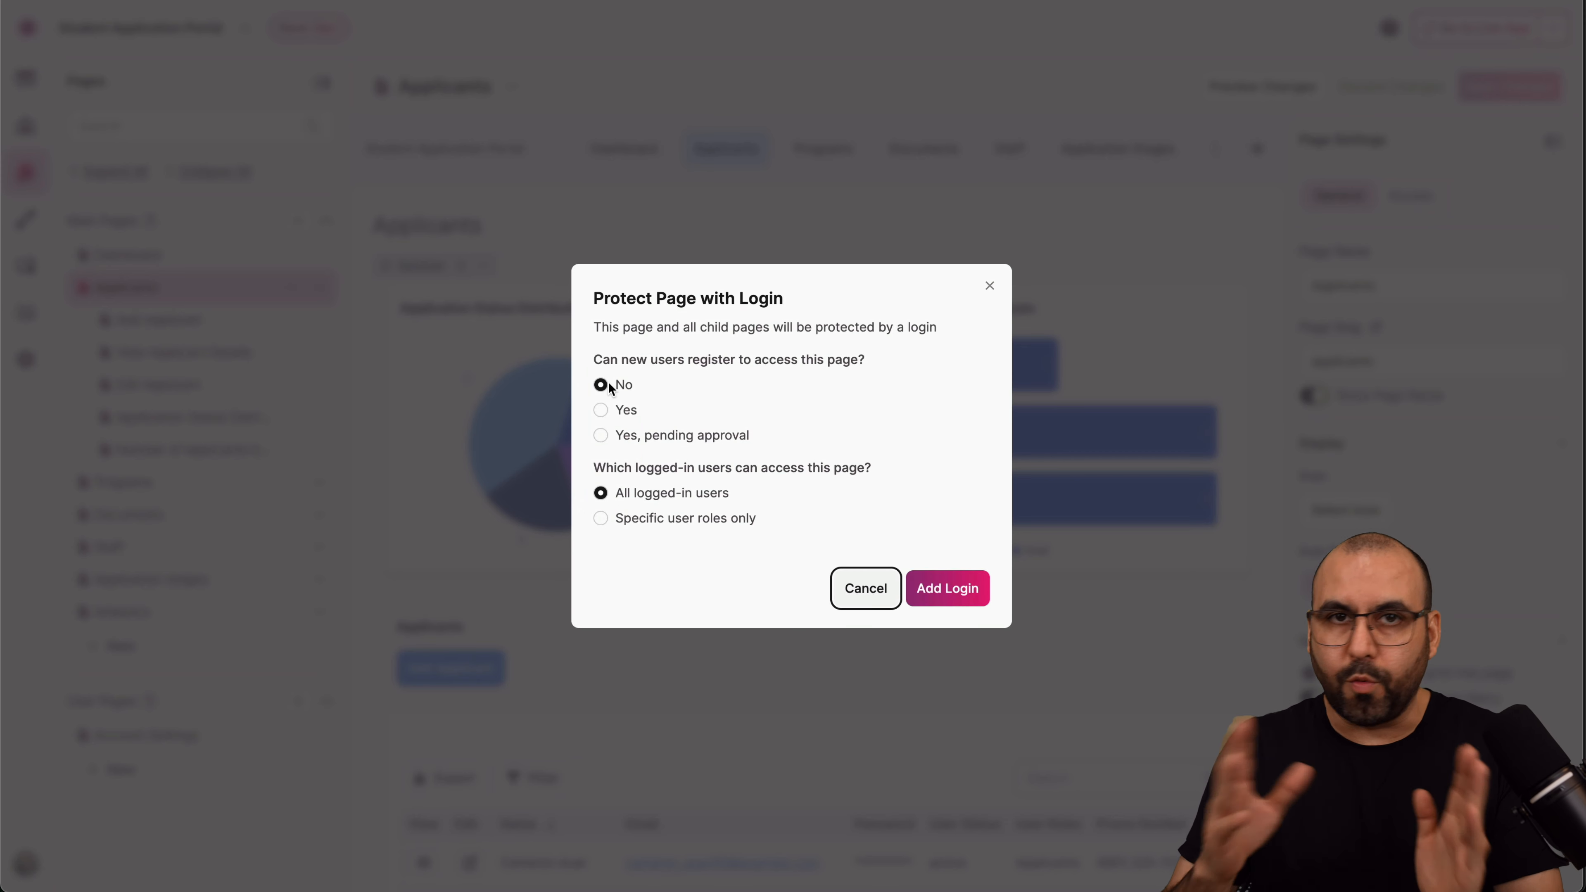
pyautogui.click(601, 411)
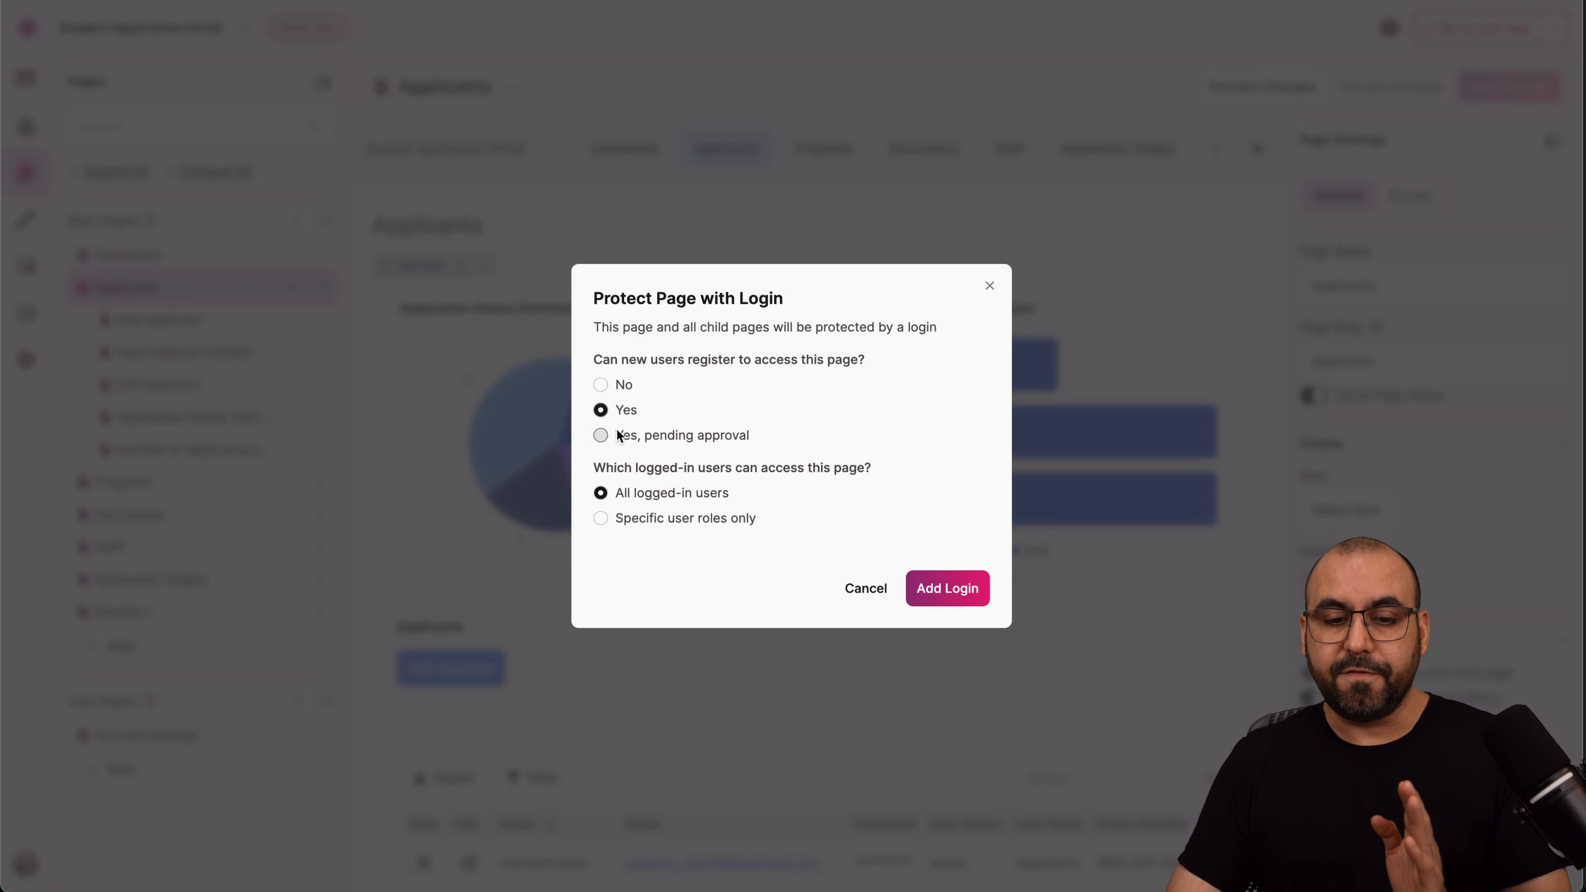
pyautogui.click(601, 437)
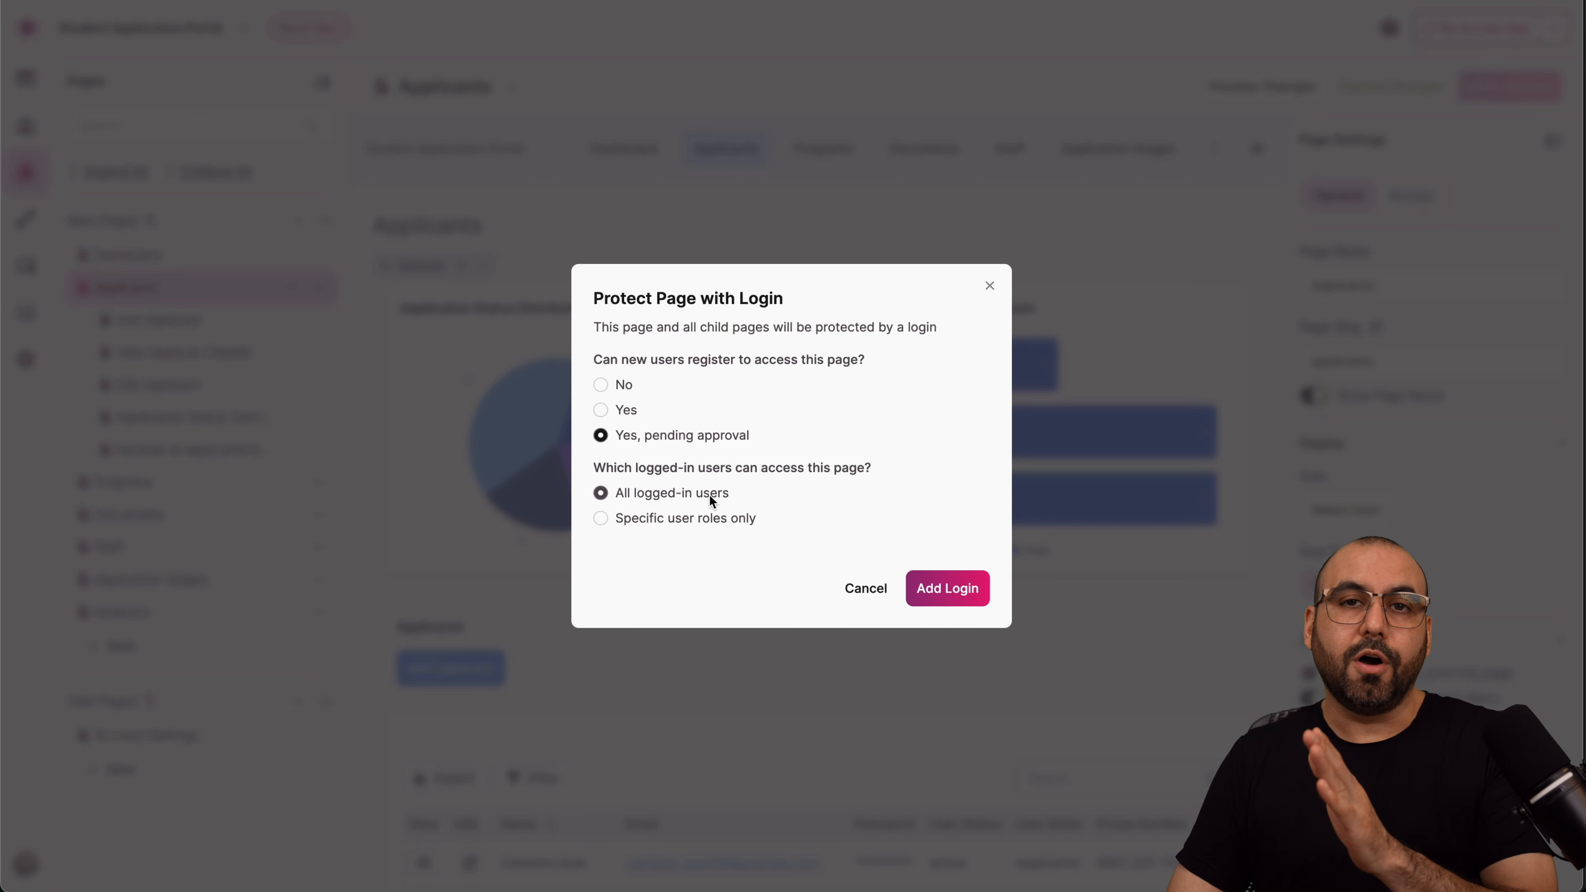
# - Limit access to the Applicants page to the Applicants and Staff roles and add the login
pyautogui.click(601, 518)
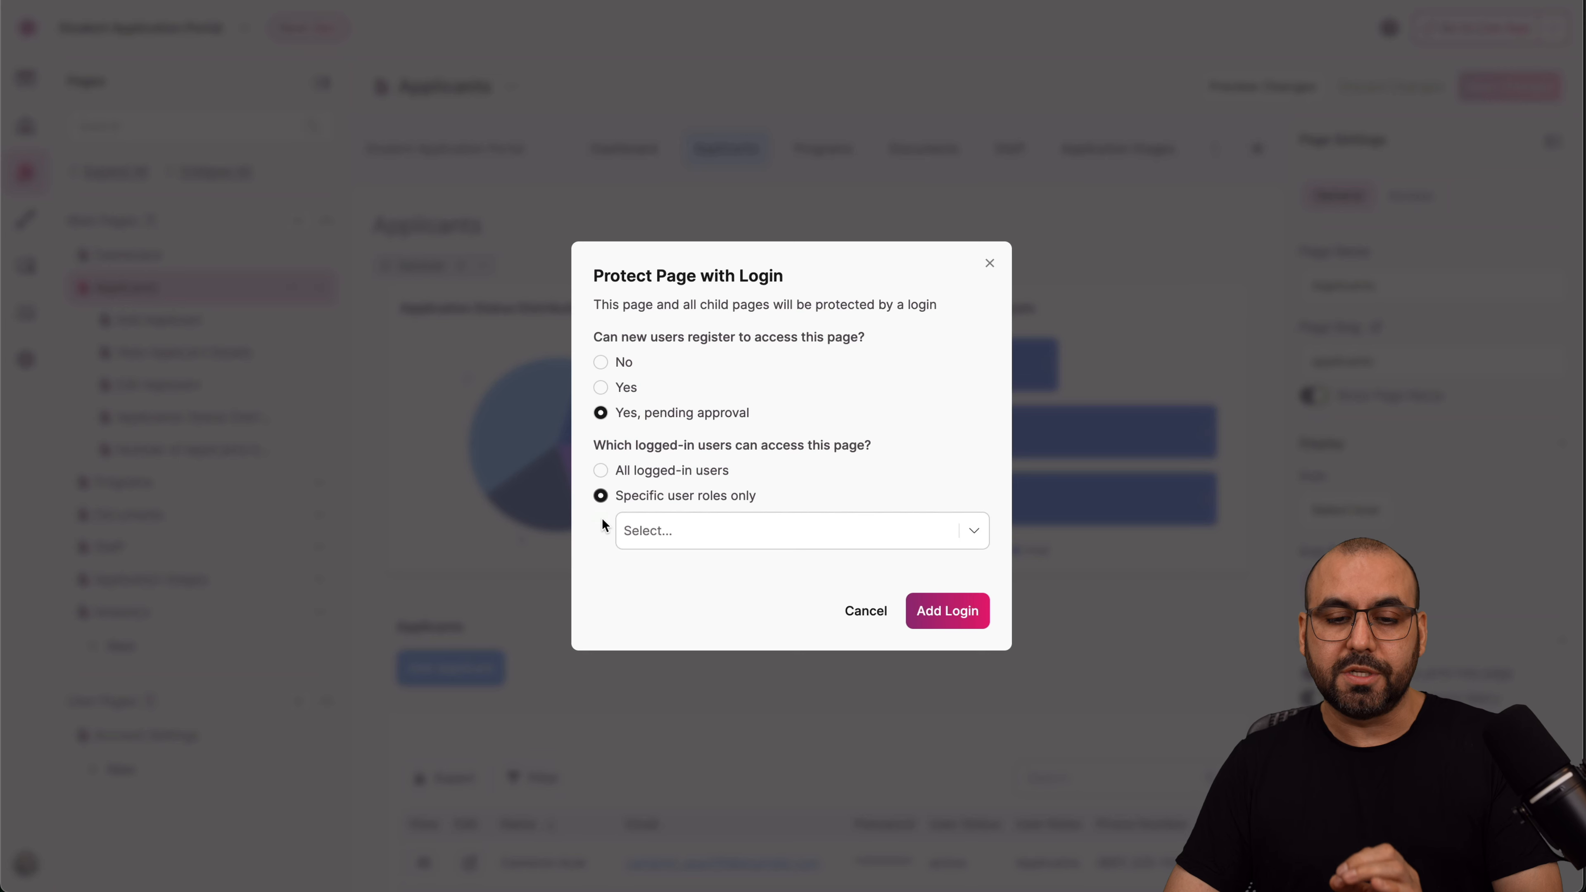
pyautogui.click(751, 540)
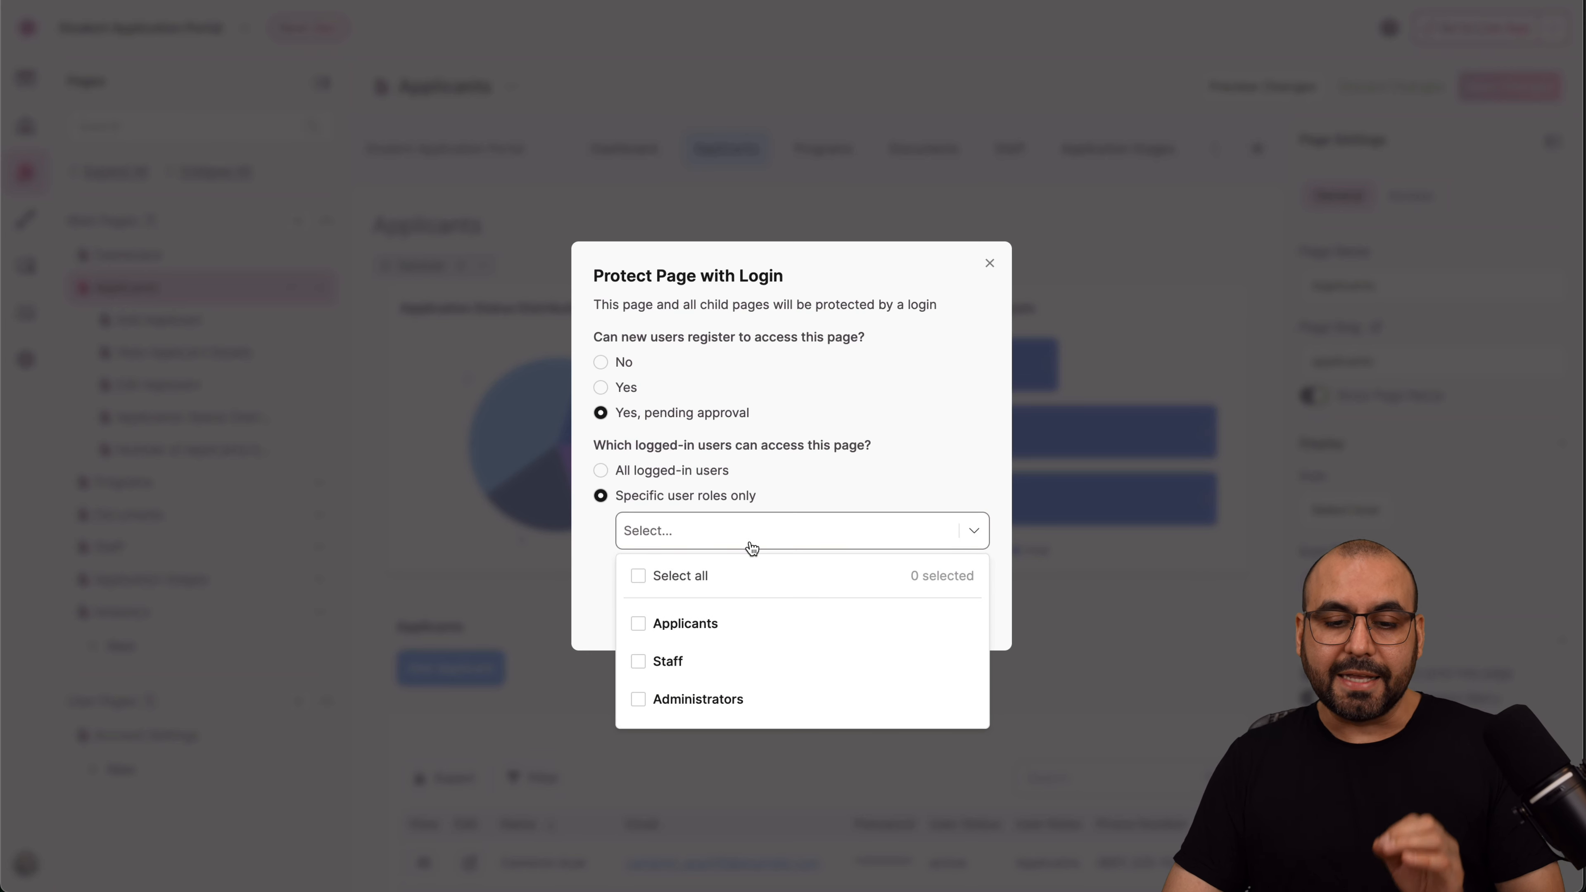
pyautogui.click(638, 628)
pyautogui.click(639, 662)
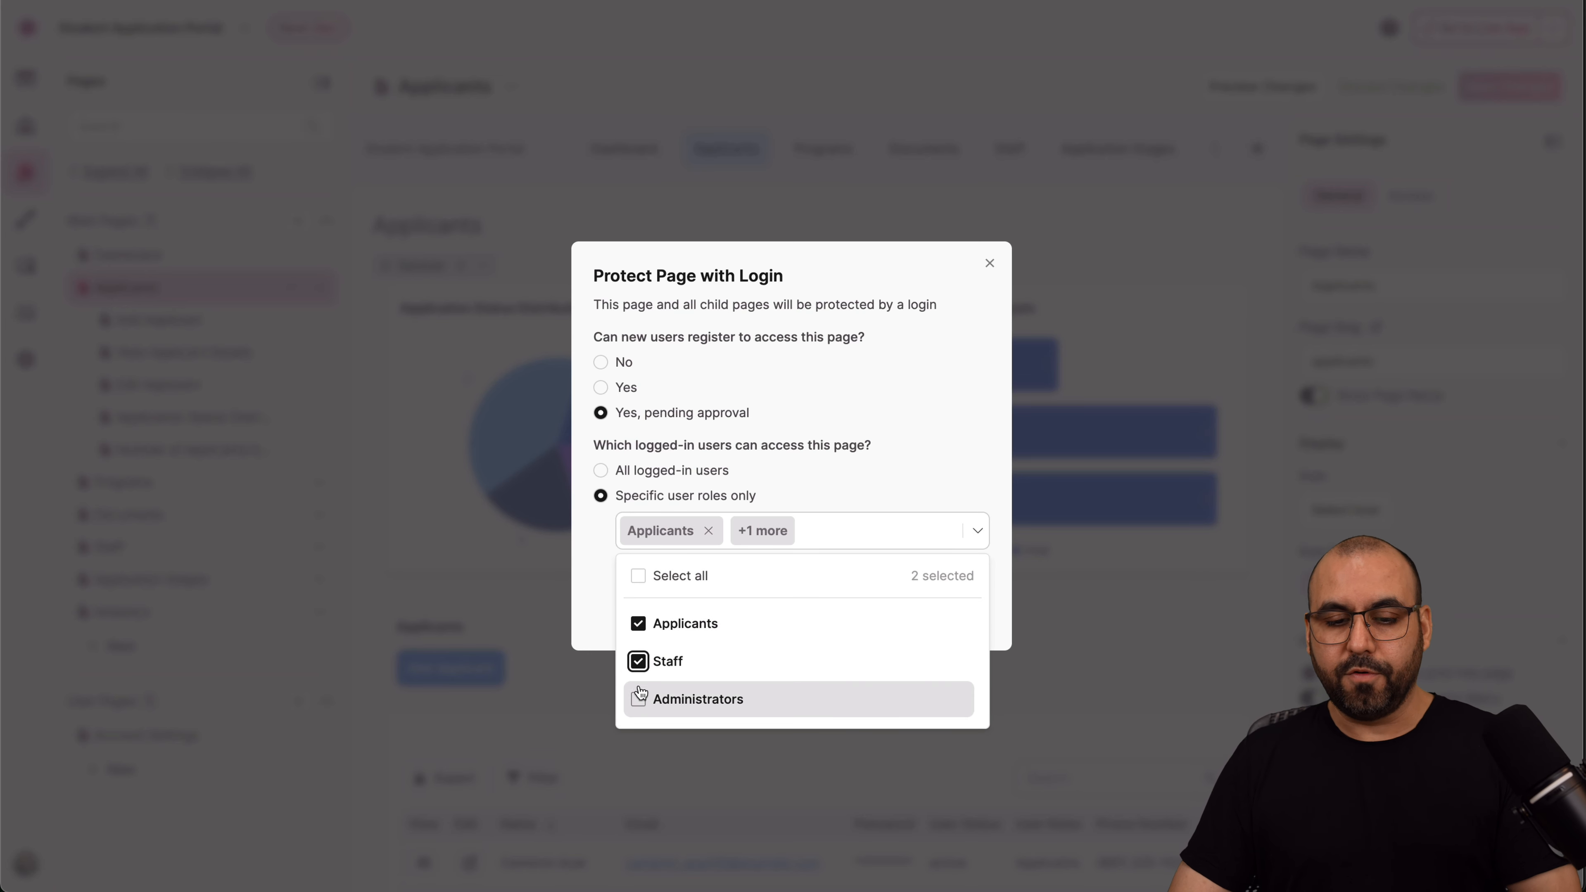
pyautogui.click(908, 450)
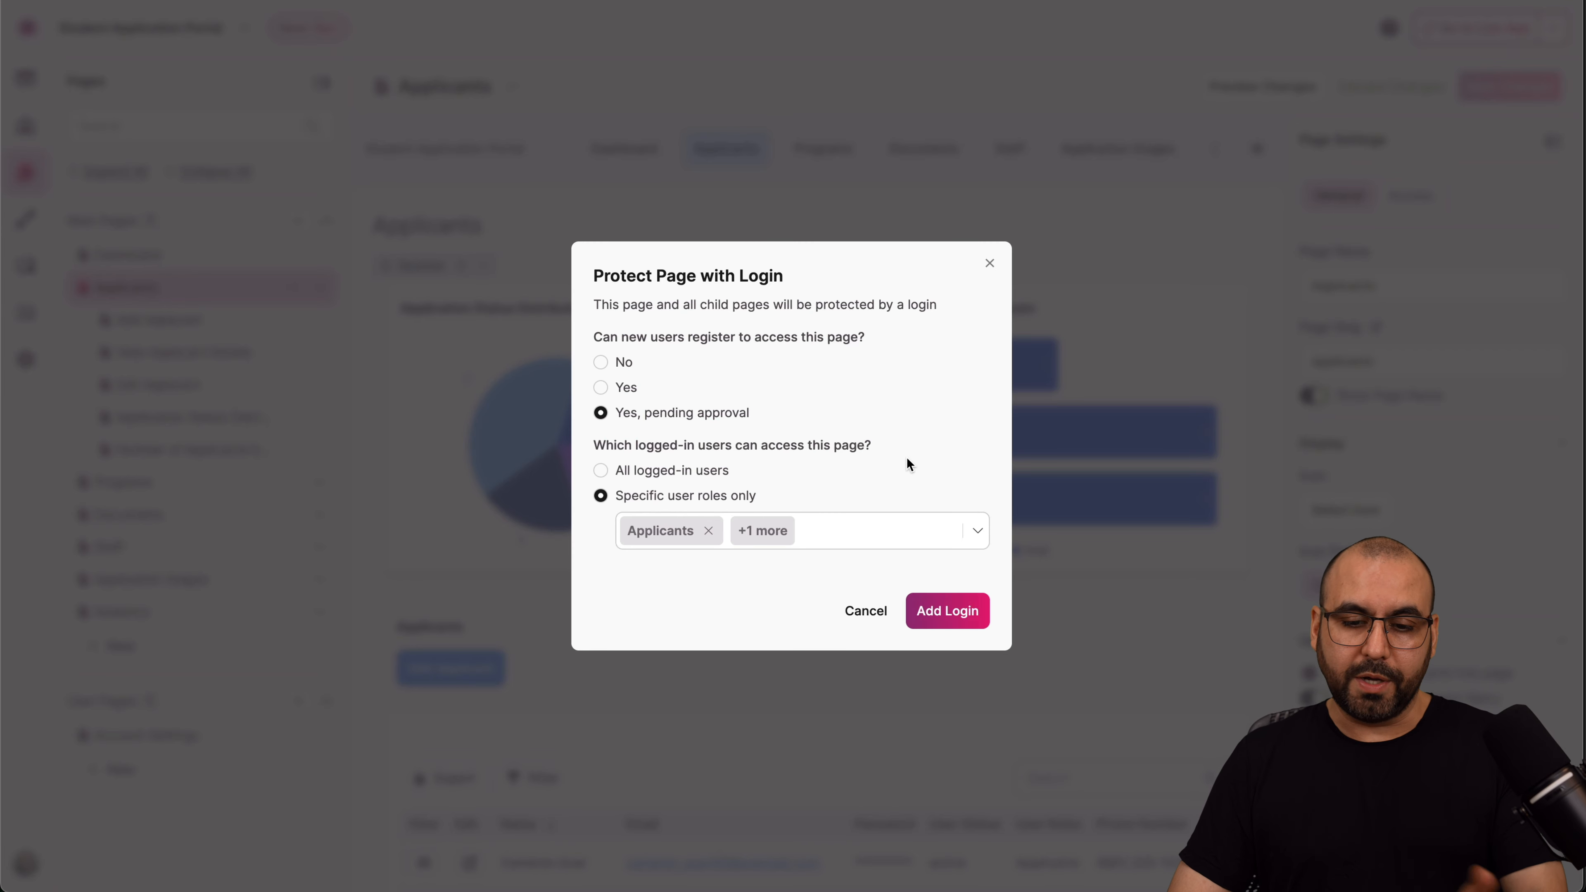
pyautogui.click(922, 611)
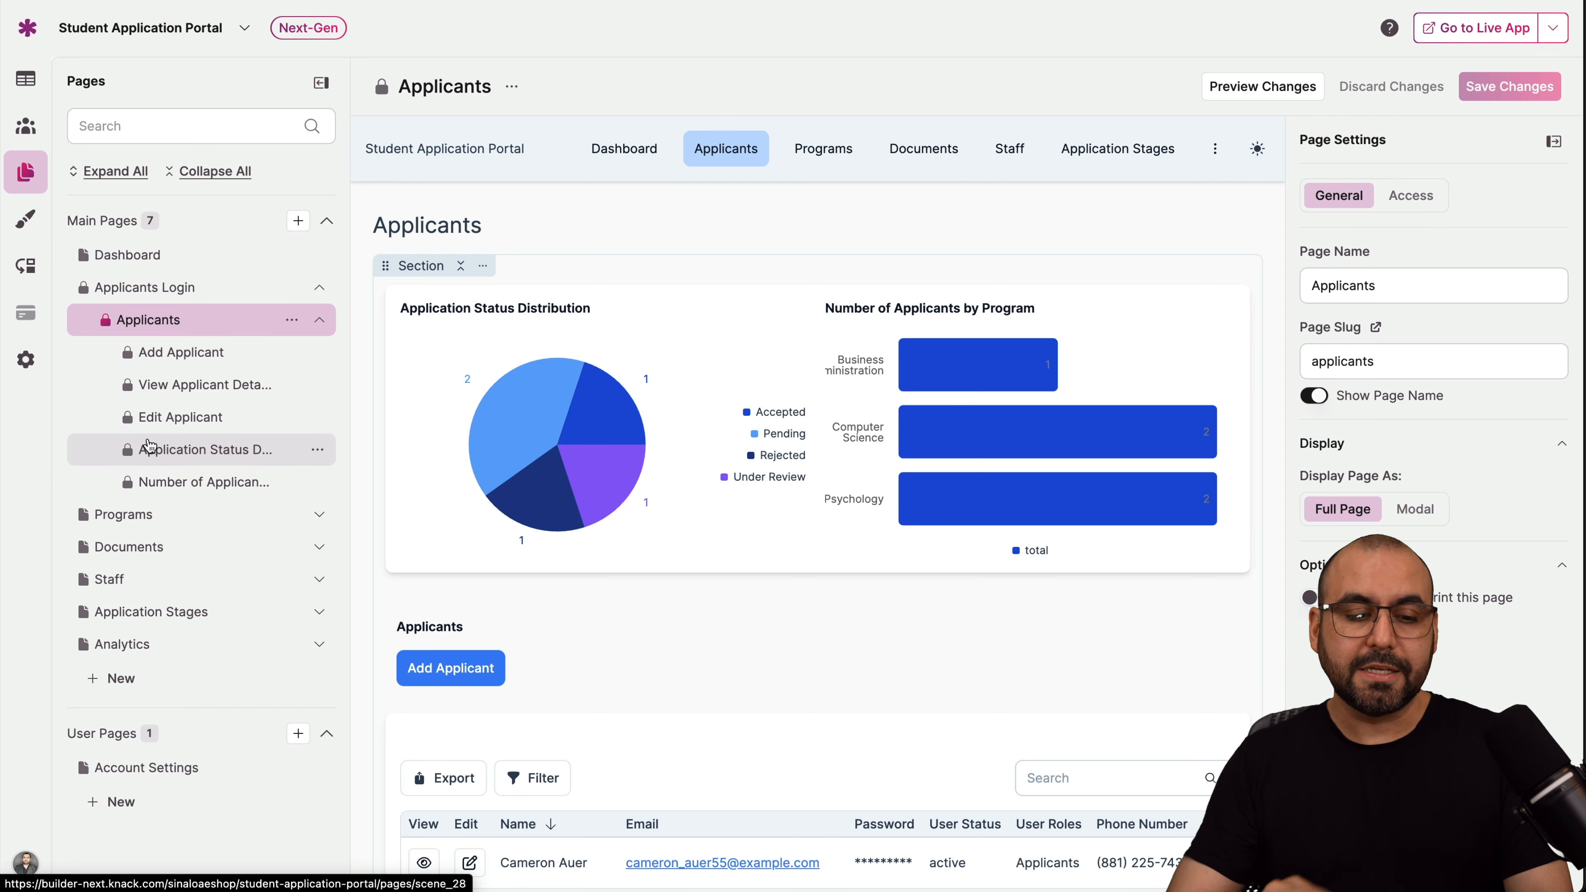
# - Set the app's login access to "Secure individual pages with the same login" and save the user login settings
pyautogui.click(24, 367)
pyautogui.click(198, 181)
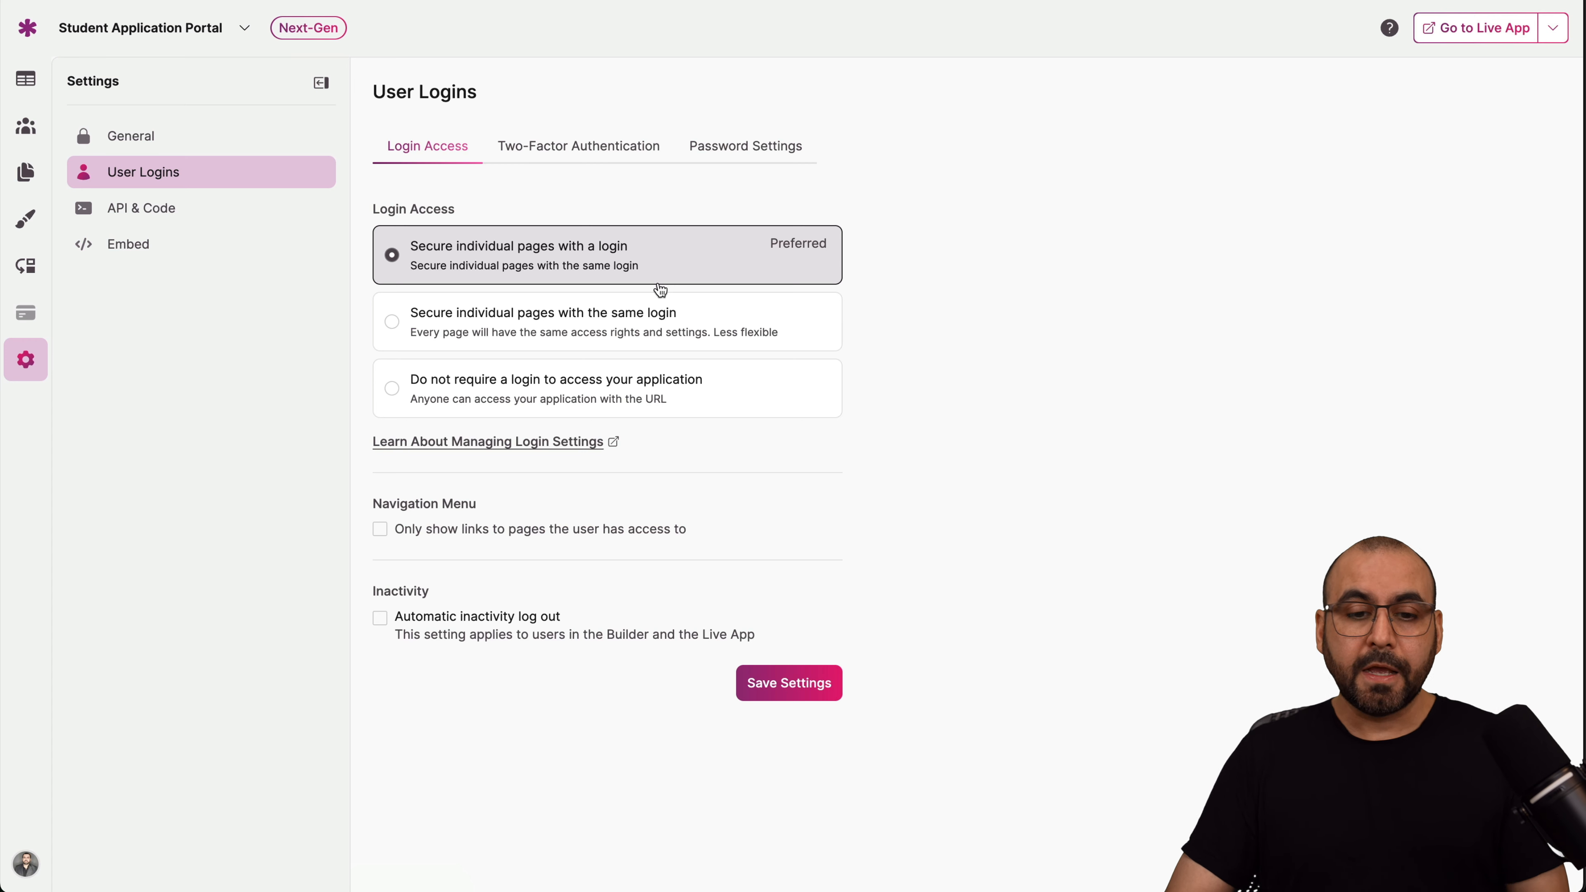
pyautogui.click(506, 314)
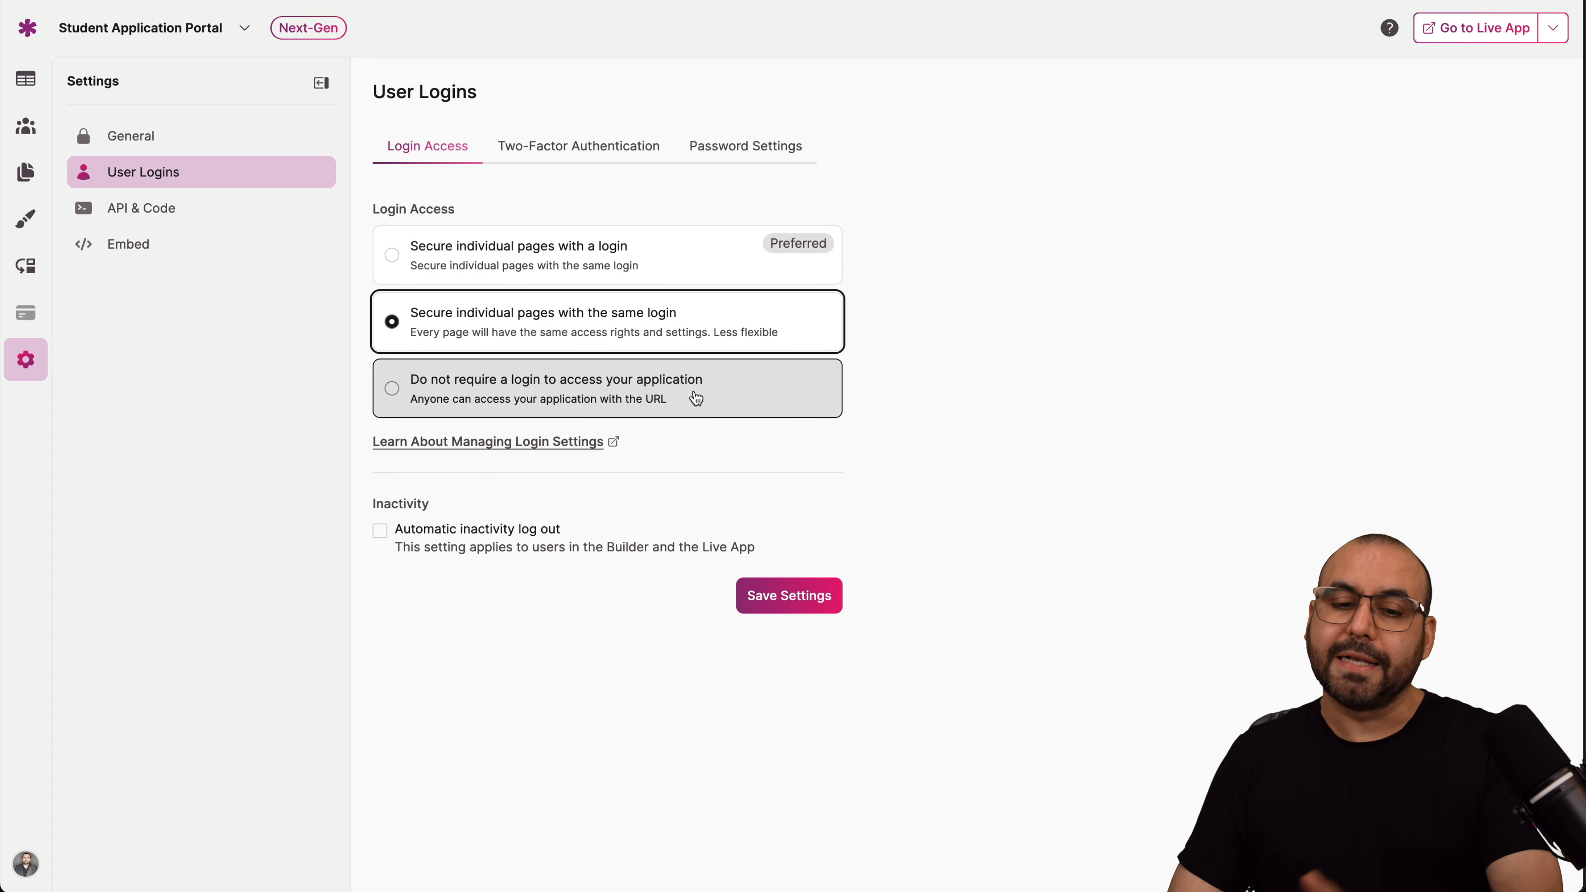
pyautogui.click(805, 587)
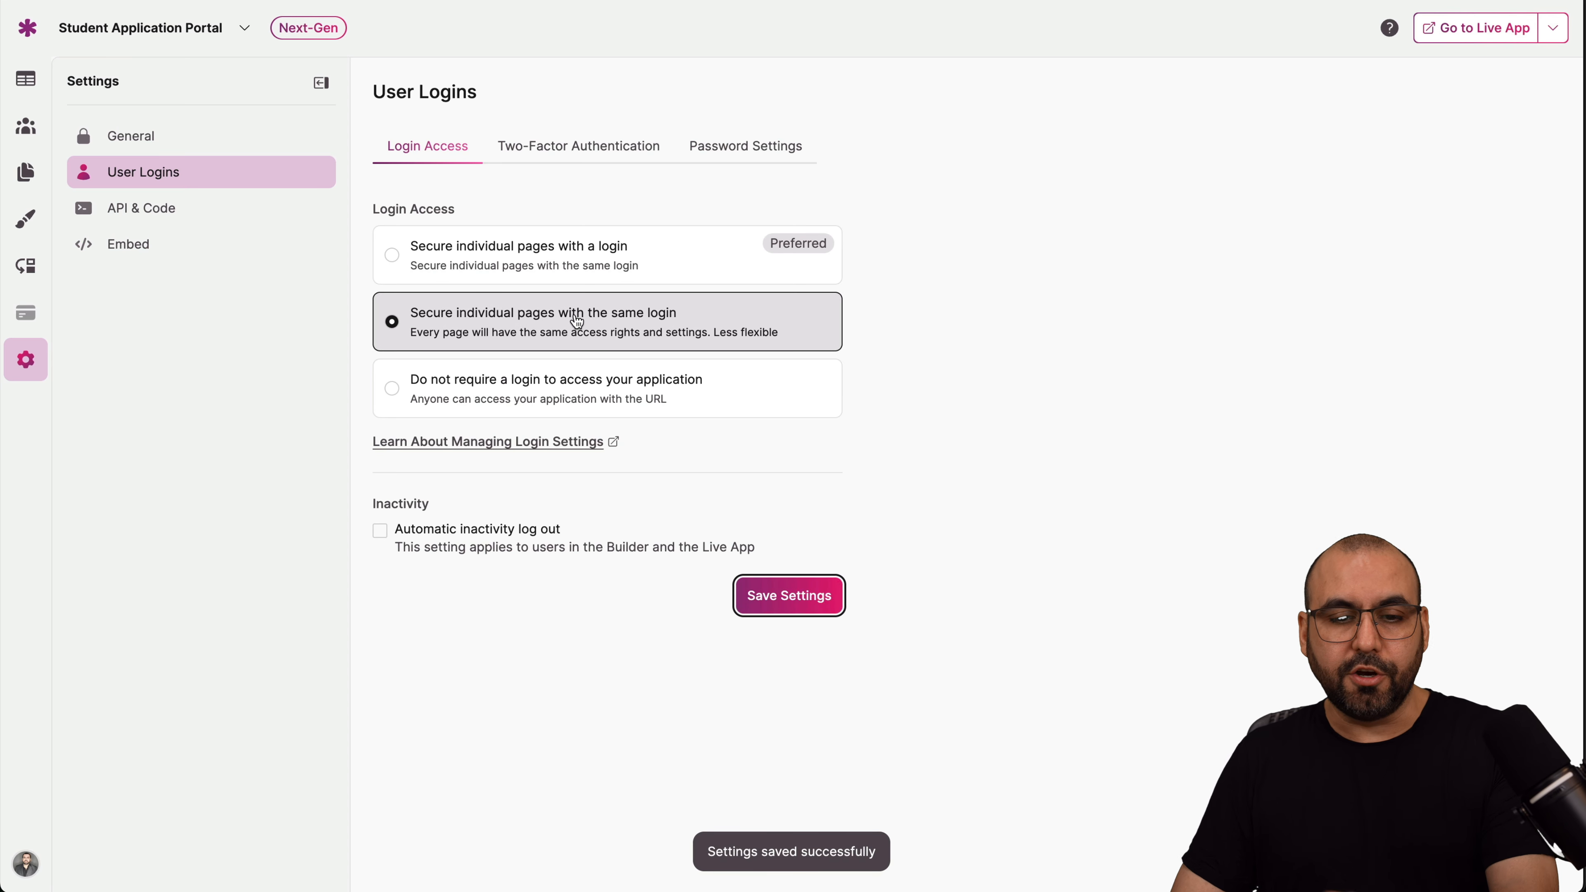
# - Return to the app's pages and view the options for adding a new main page item without adding one
pyautogui.click(26, 171)
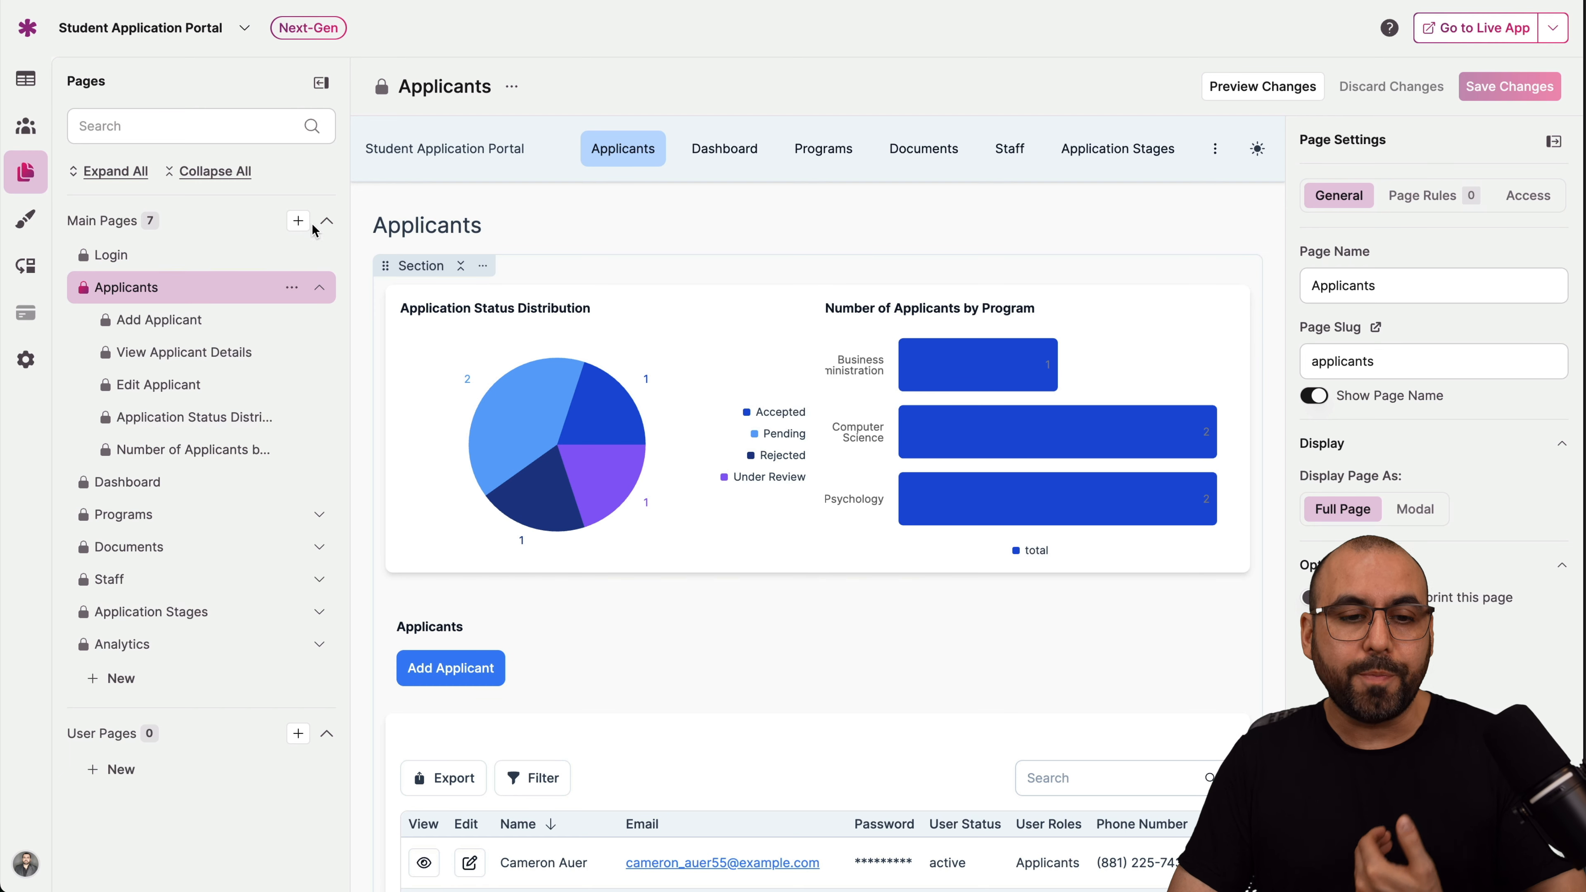
pyautogui.click(297, 222)
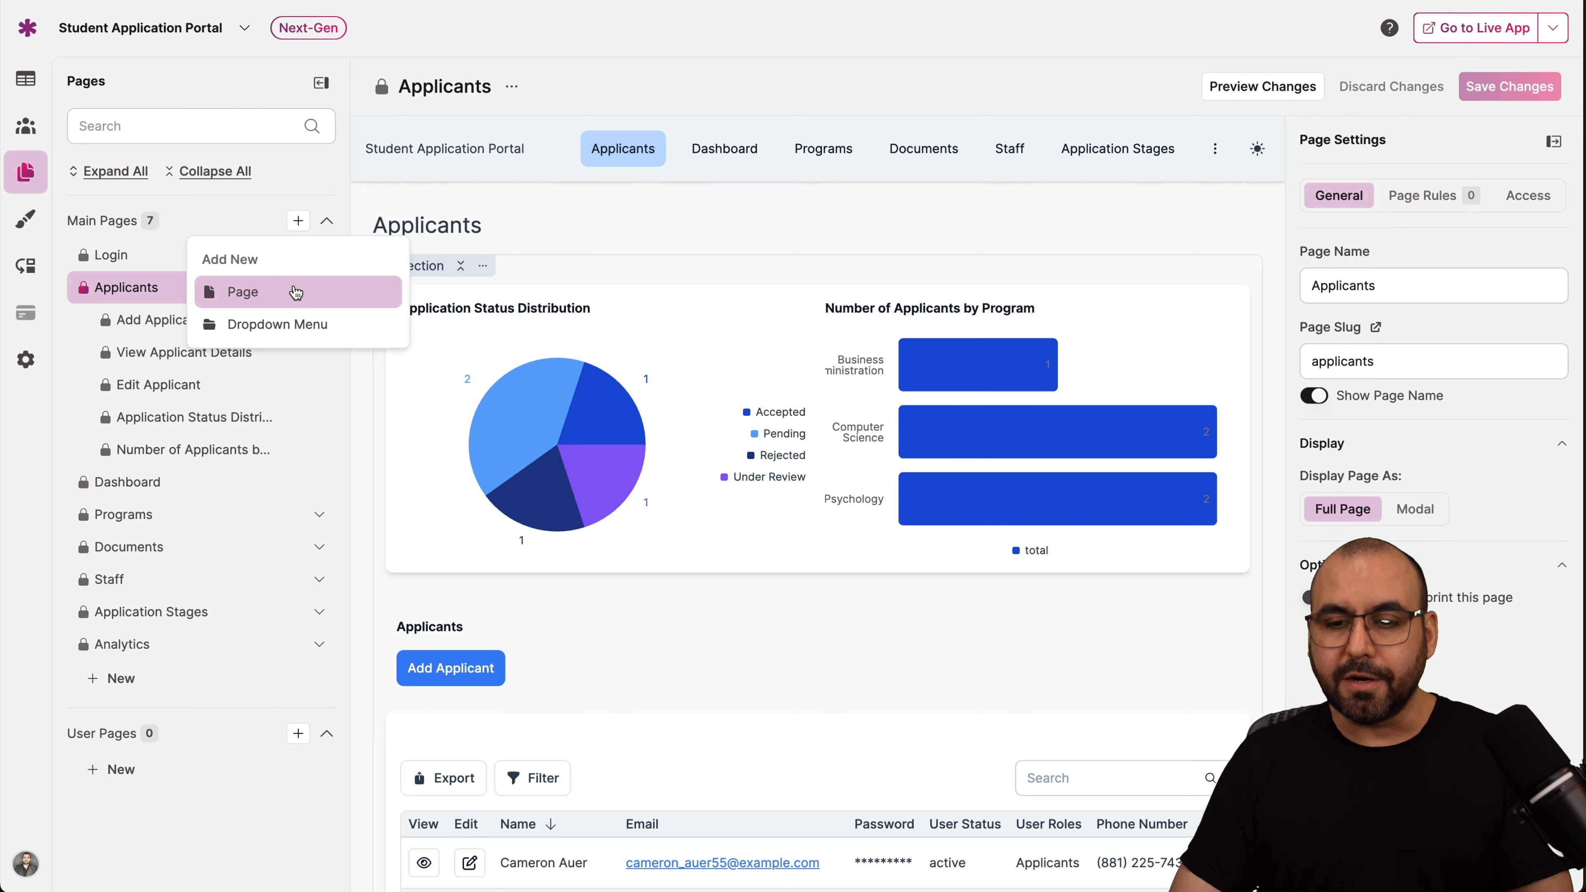
pyautogui.click(826, 223)
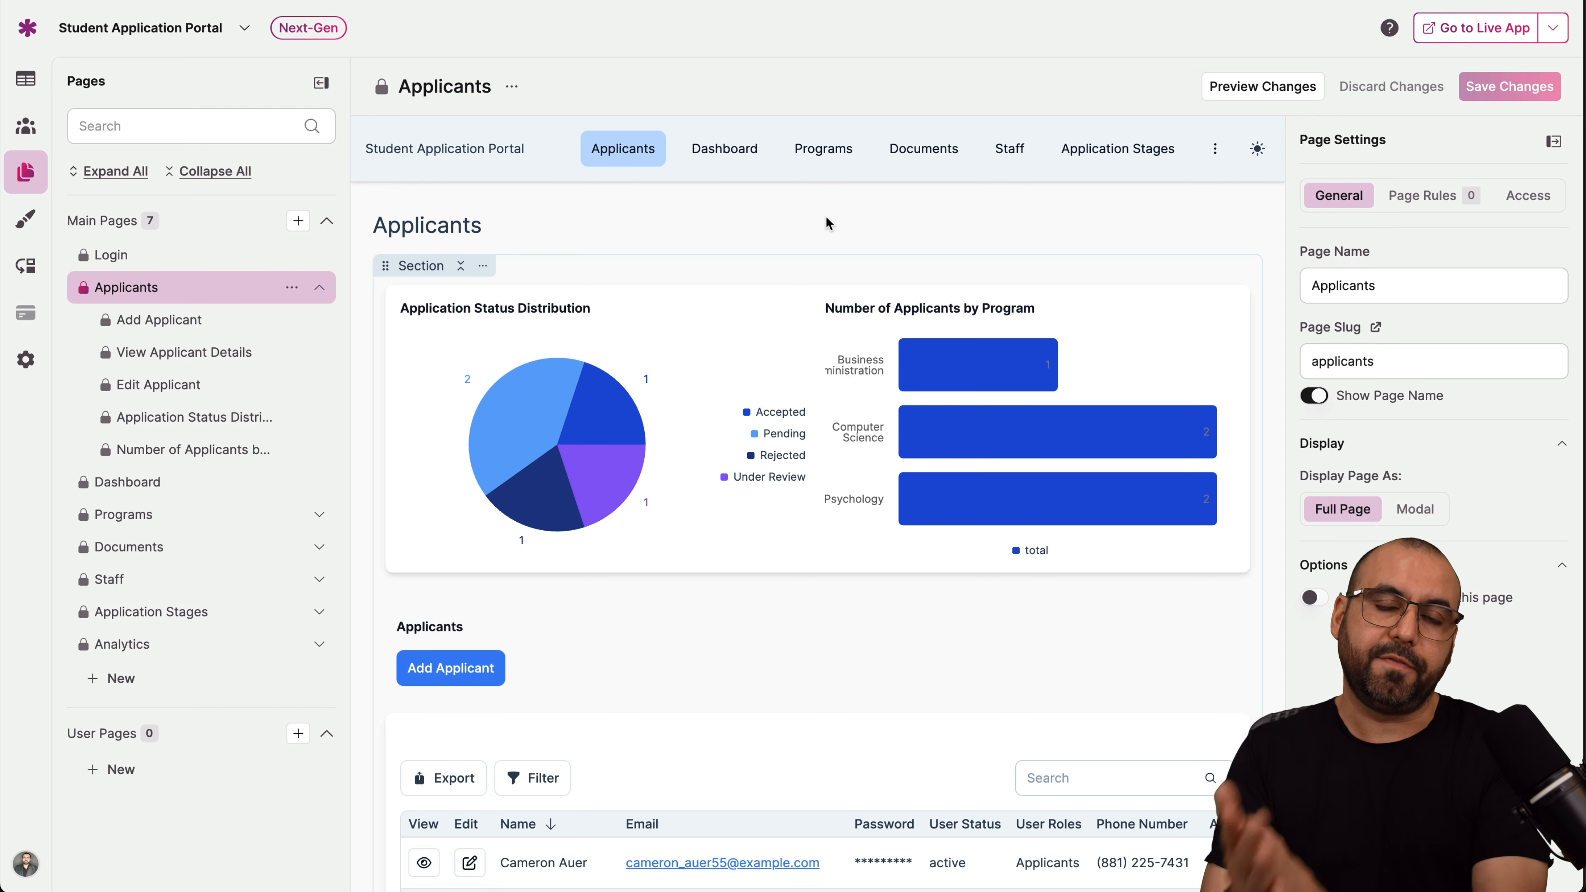
# - Open the app's users and look through all columns of the user records in the Applicants role
pyautogui.click(25, 125)
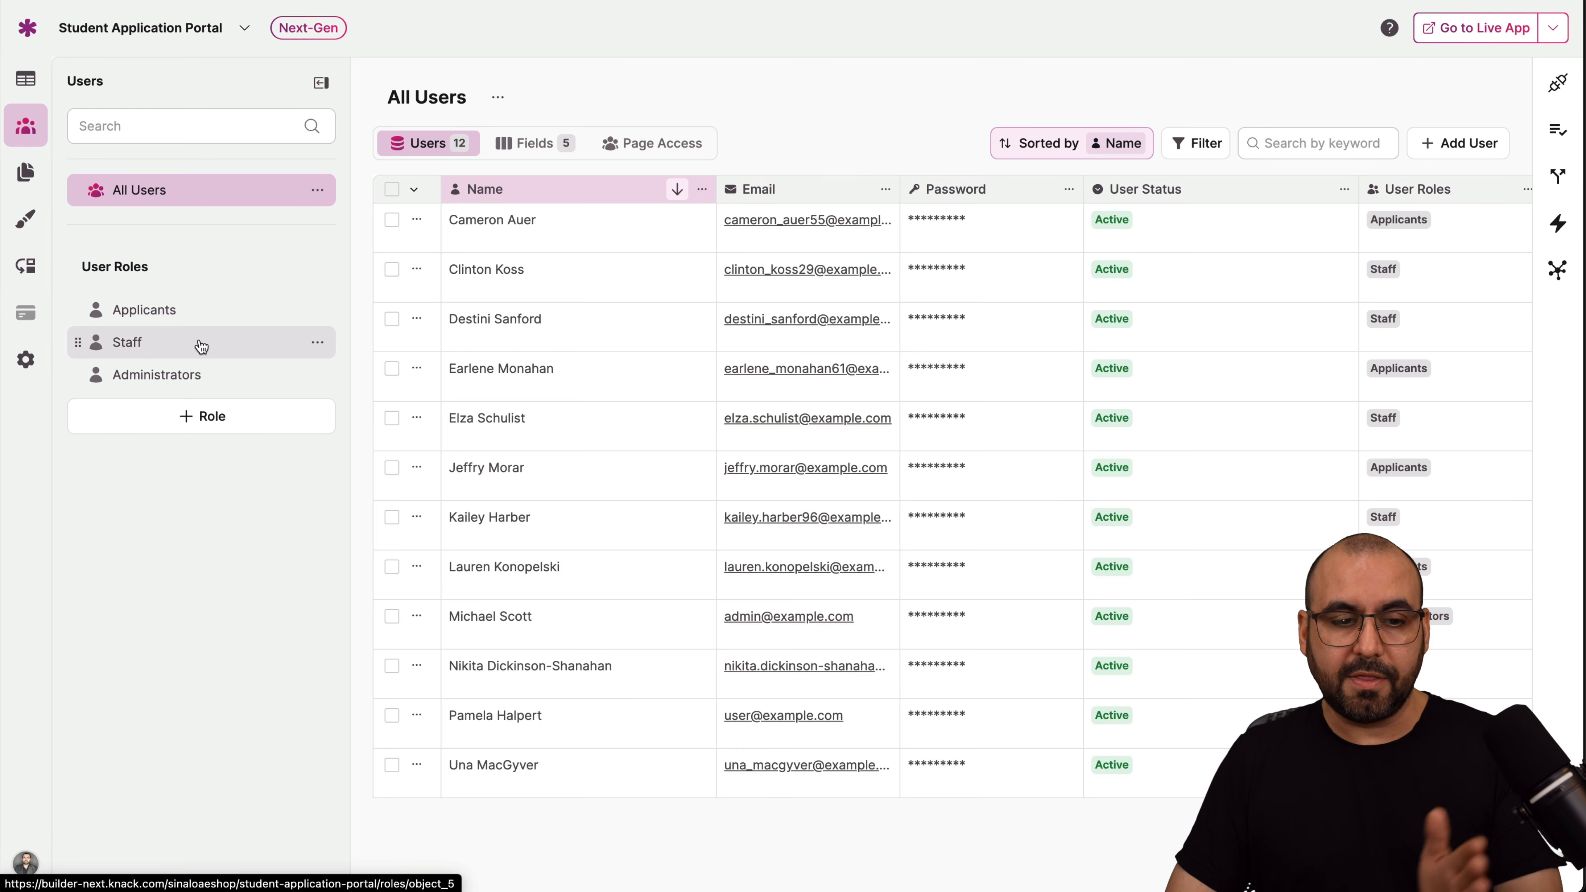
pyautogui.click(178, 311)
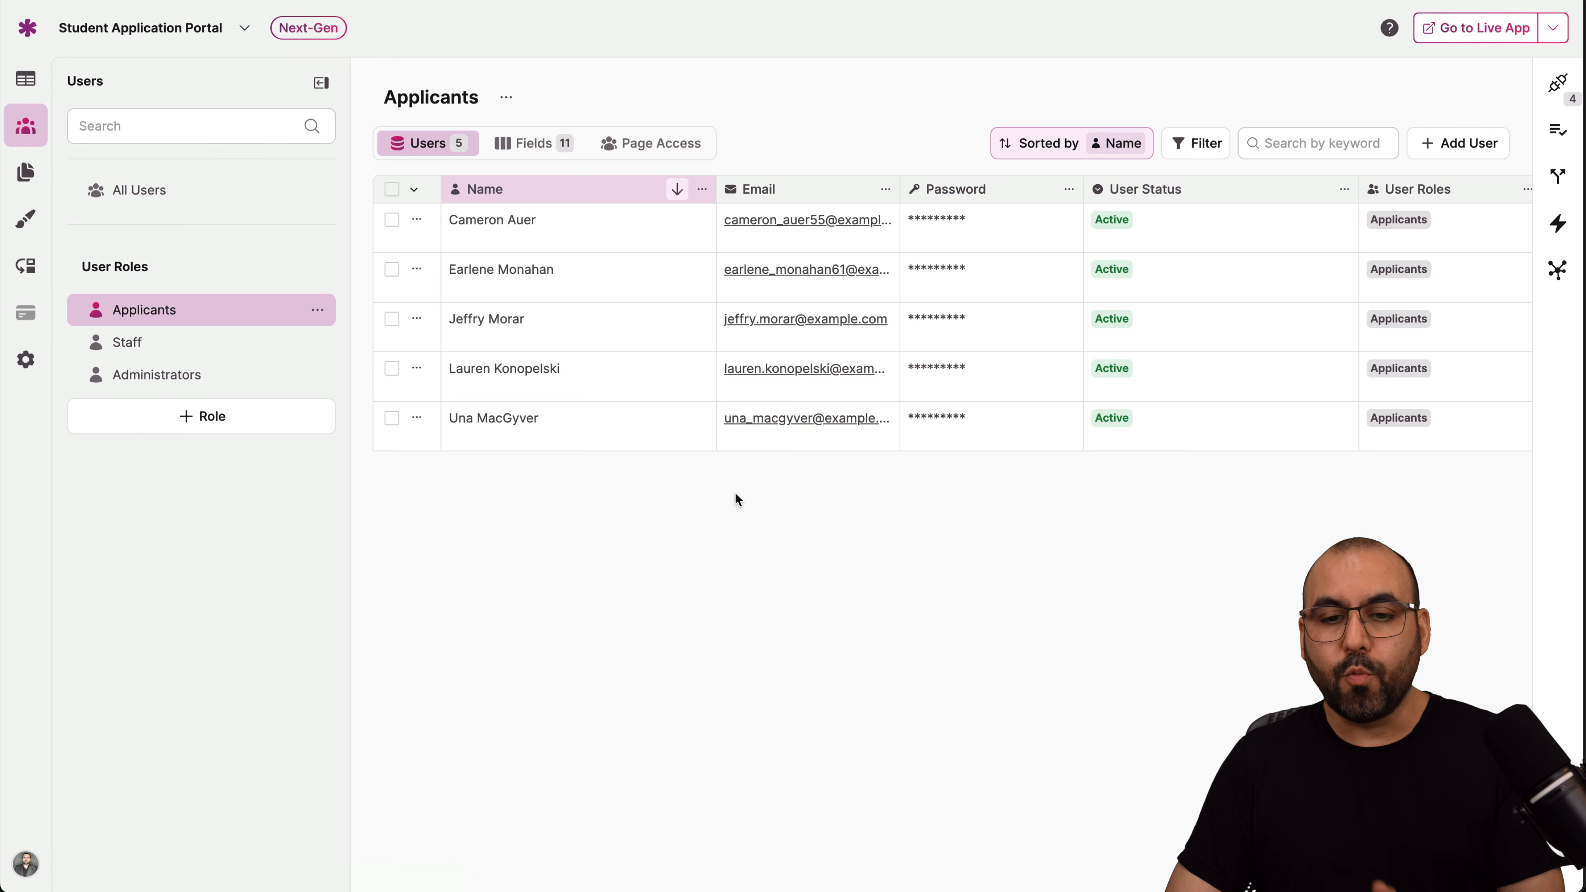
pyautogui.hscroll(8, 668, 273)
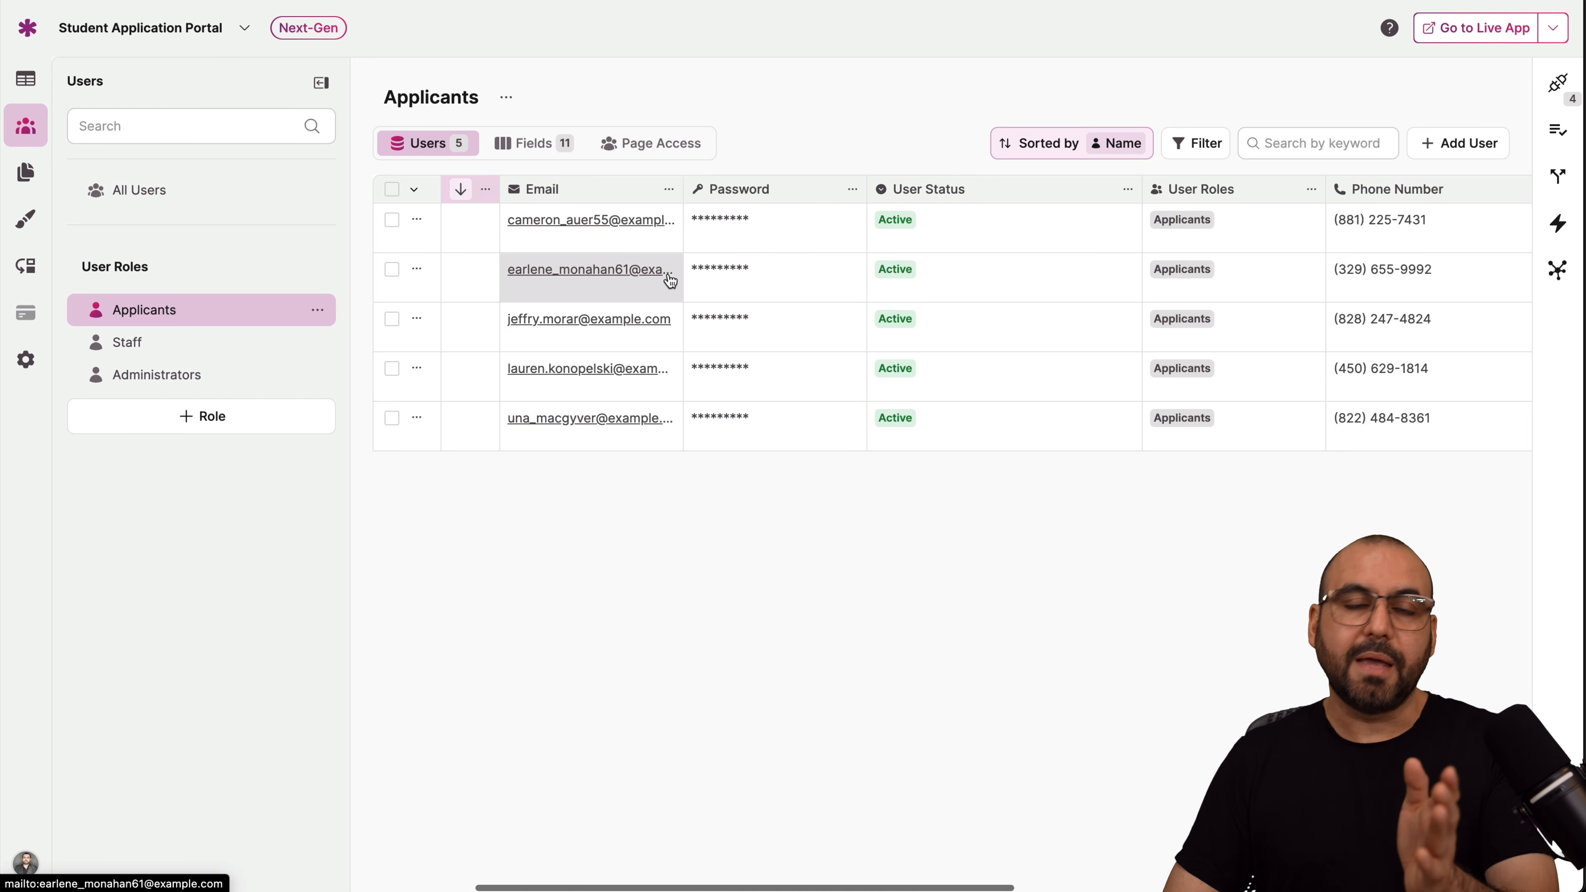
pyautogui.hscroll(14, 668, 273)
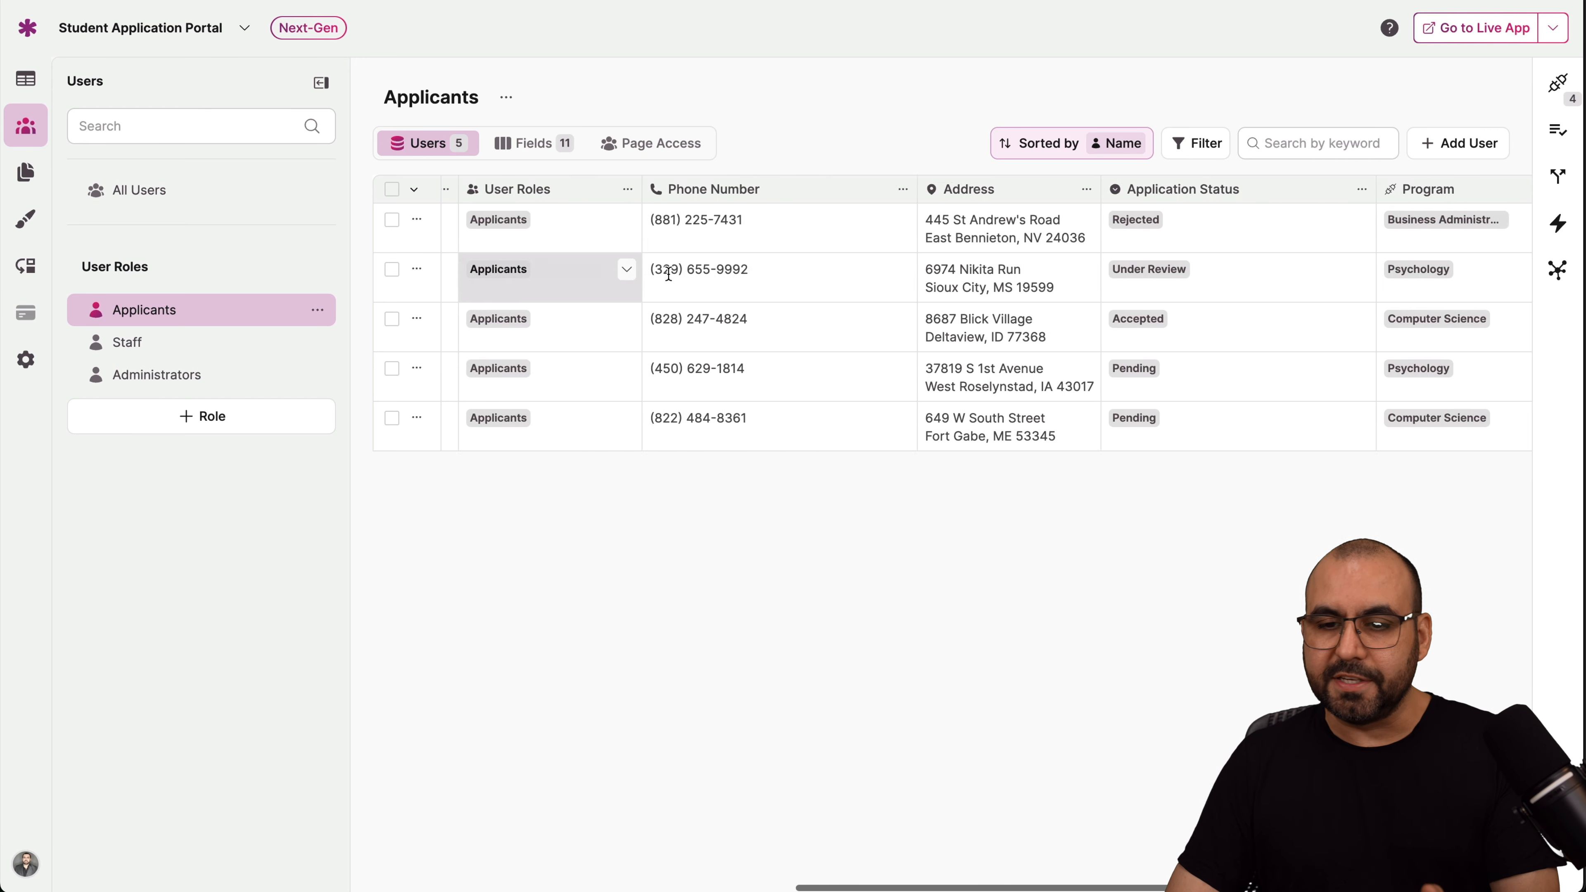
pyautogui.hscroll(-20, 669, 274)
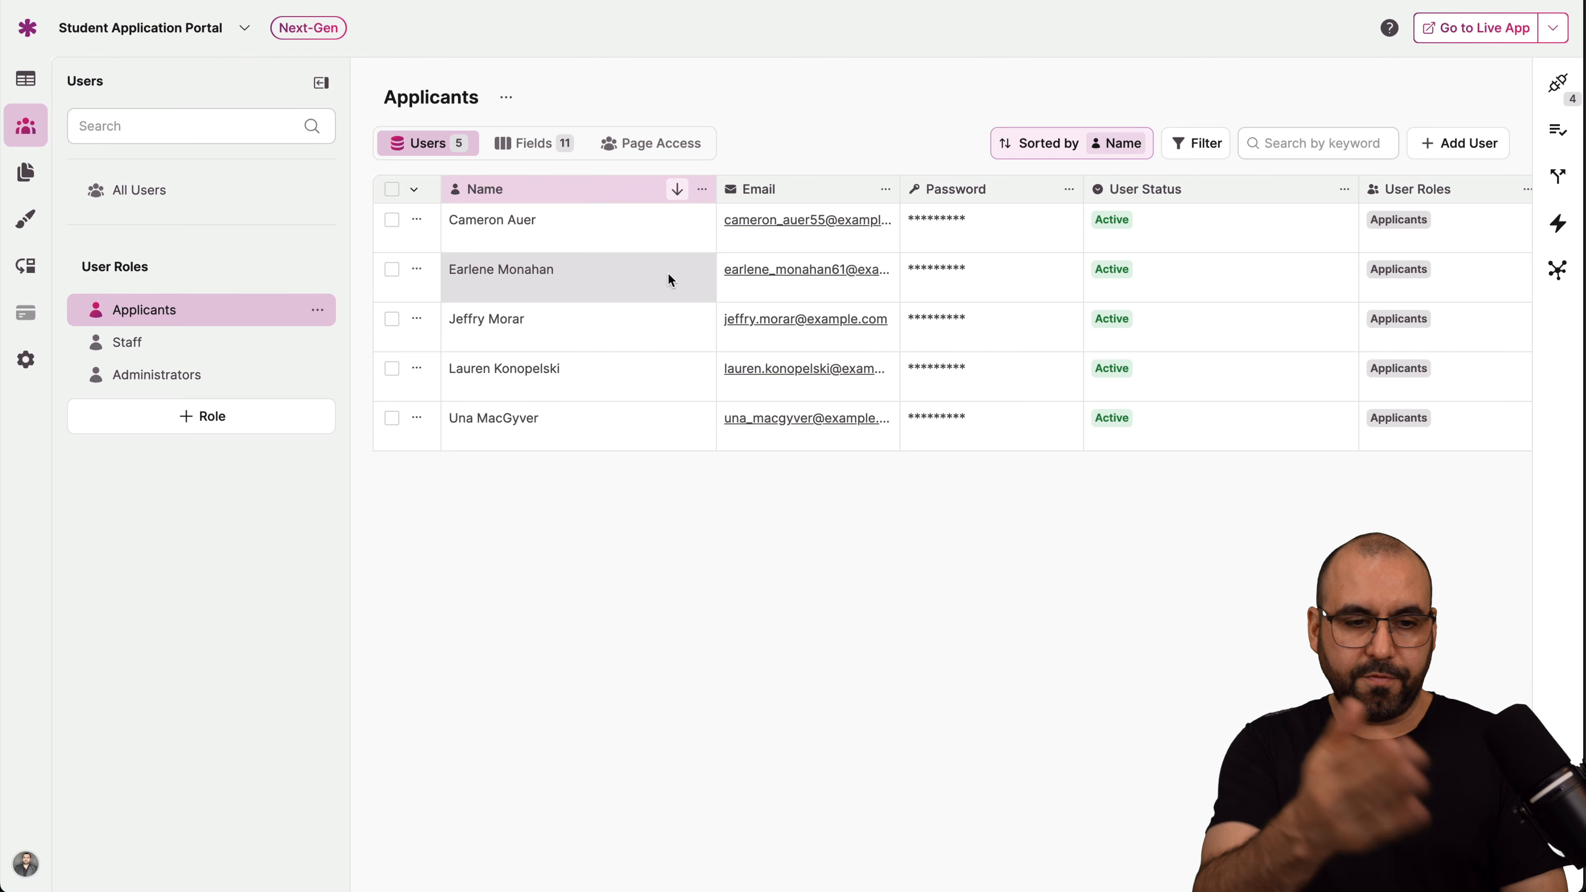
# - Review the Applicants role's fields and browse the data types available for a new field without adding one
pyautogui.click(553, 143)
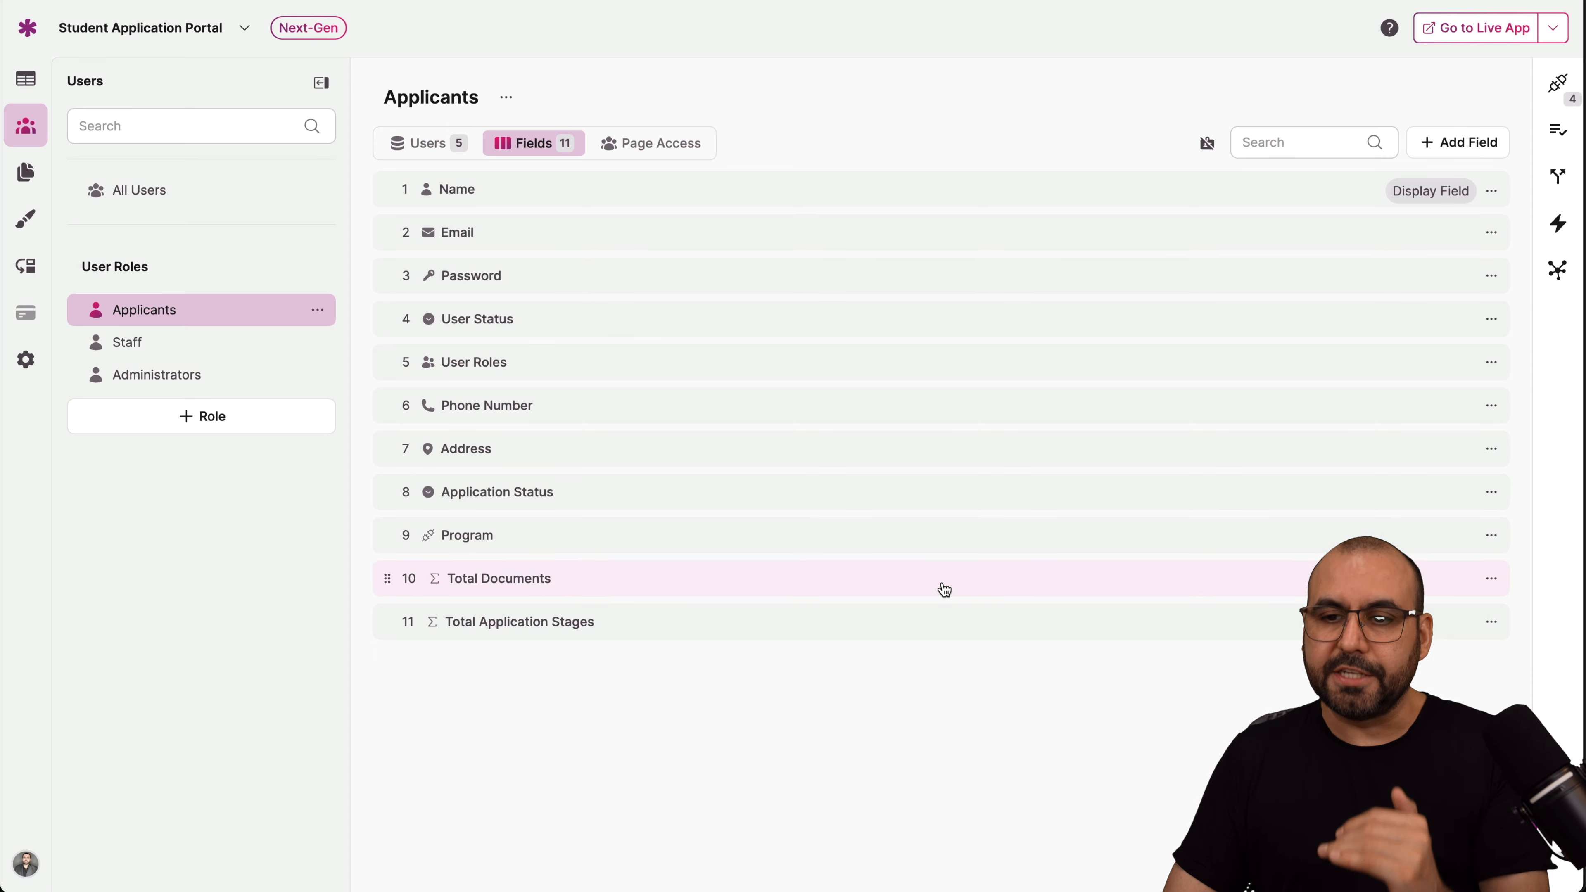
pyautogui.click(1473, 144)
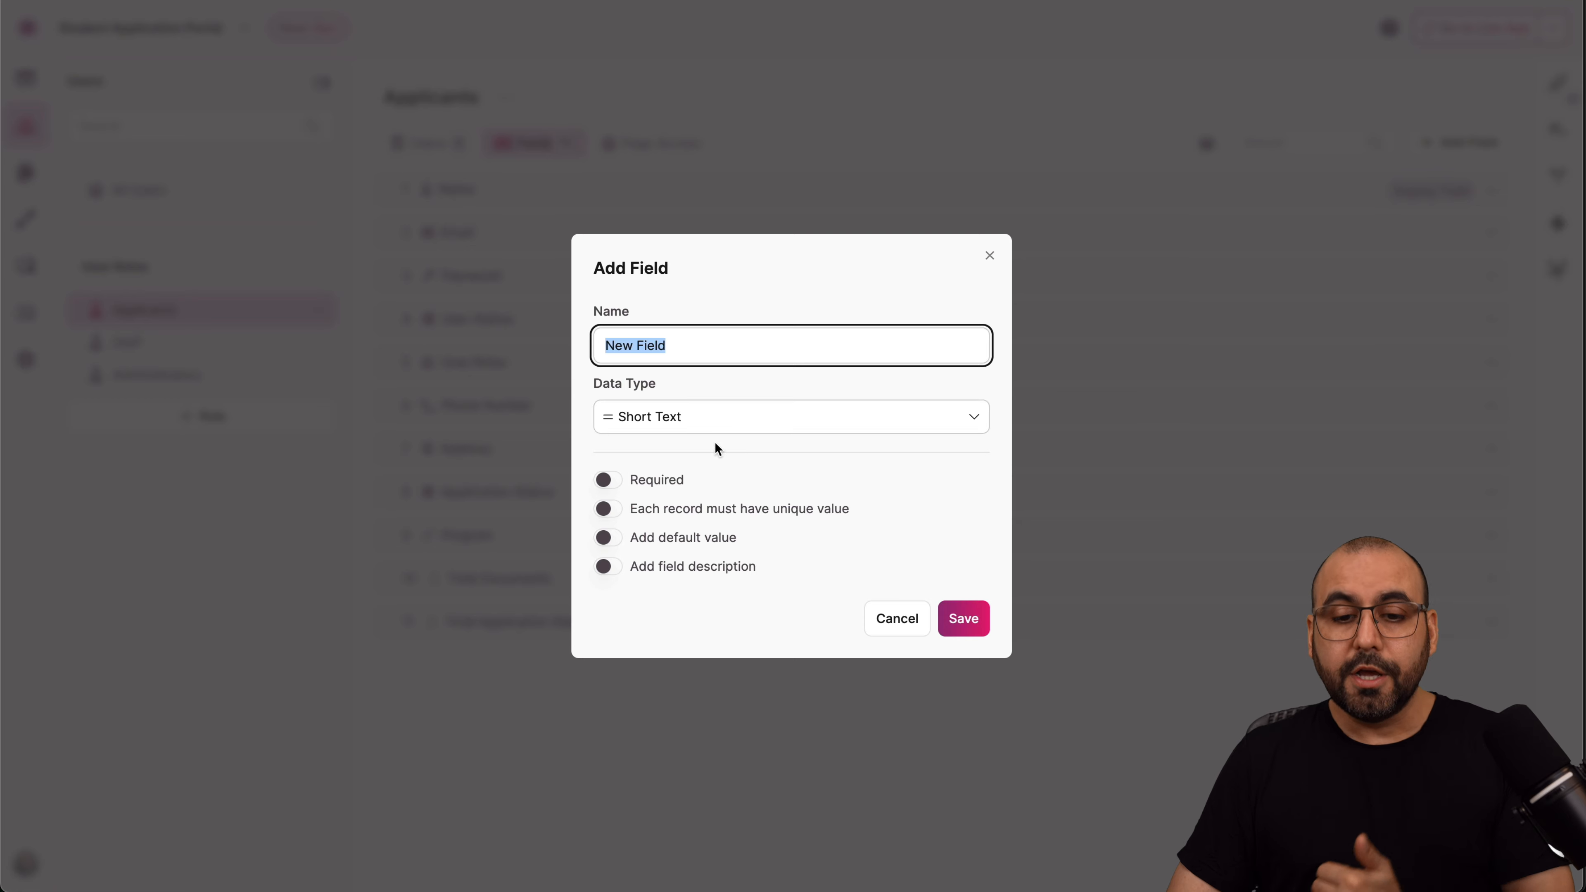
pyautogui.click(715, 430)
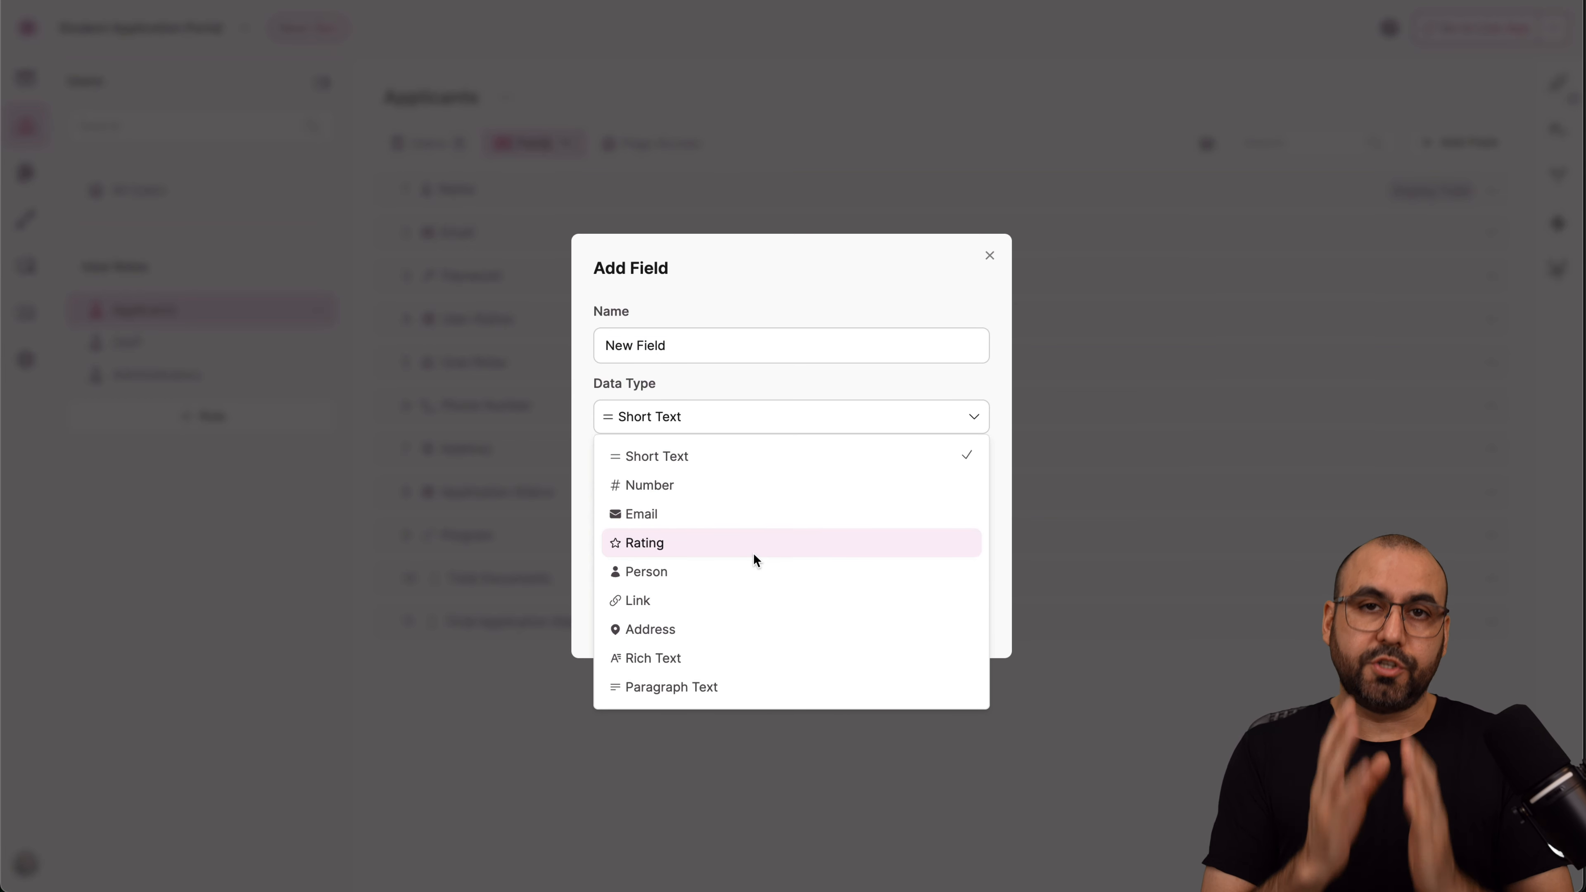
pyautogui.scroll(-5, 754, 553)
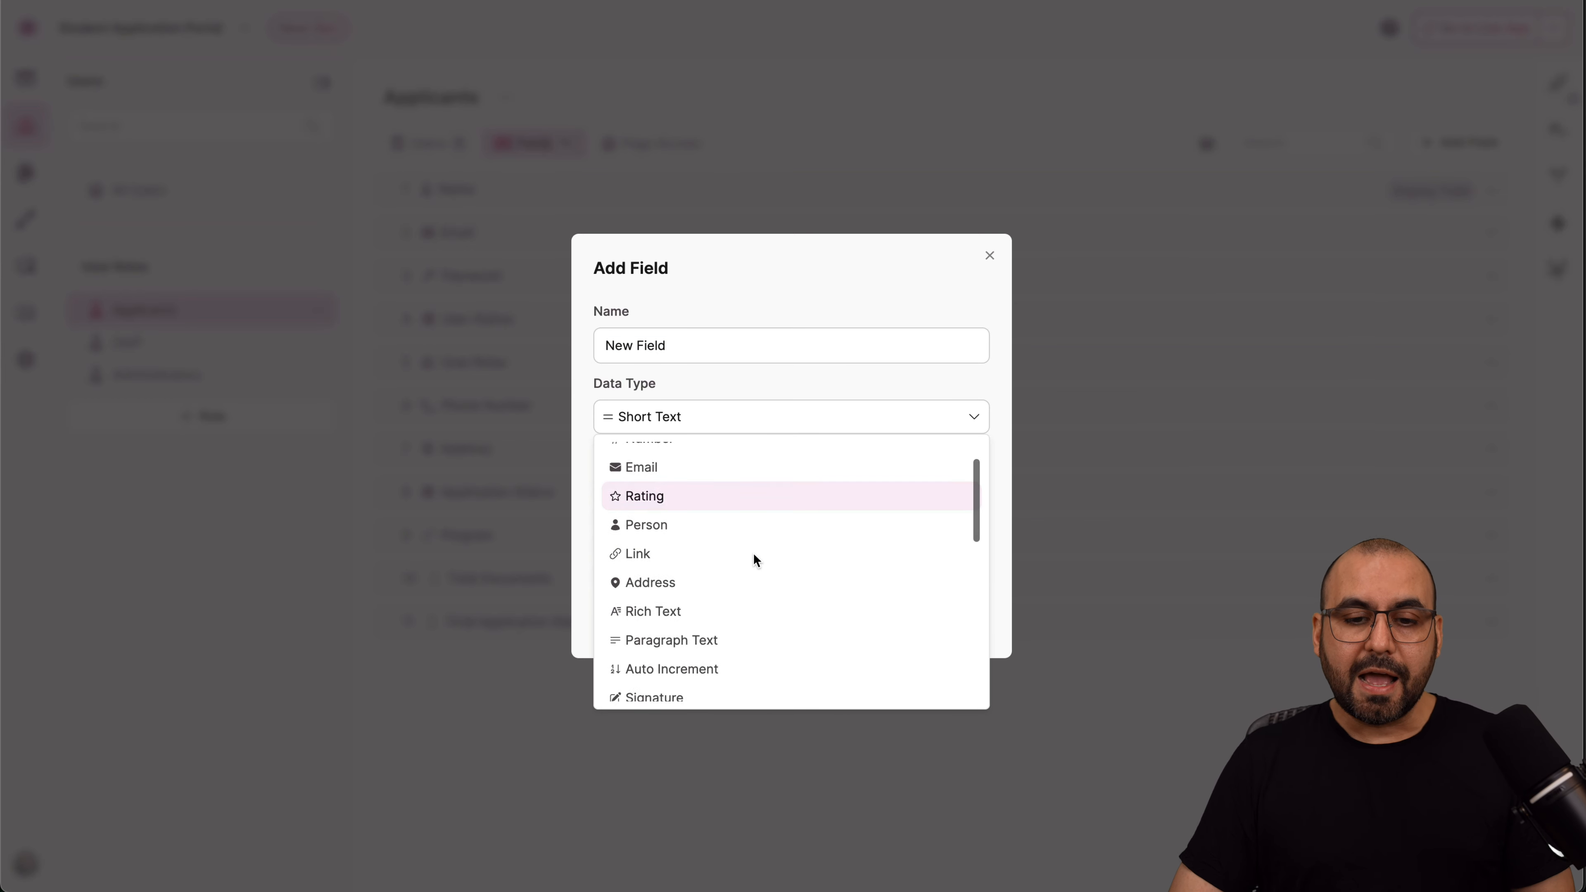
pyautogui.scroll(-3, 753, 553)
pyautogui.scroll(-2, 754, 553)
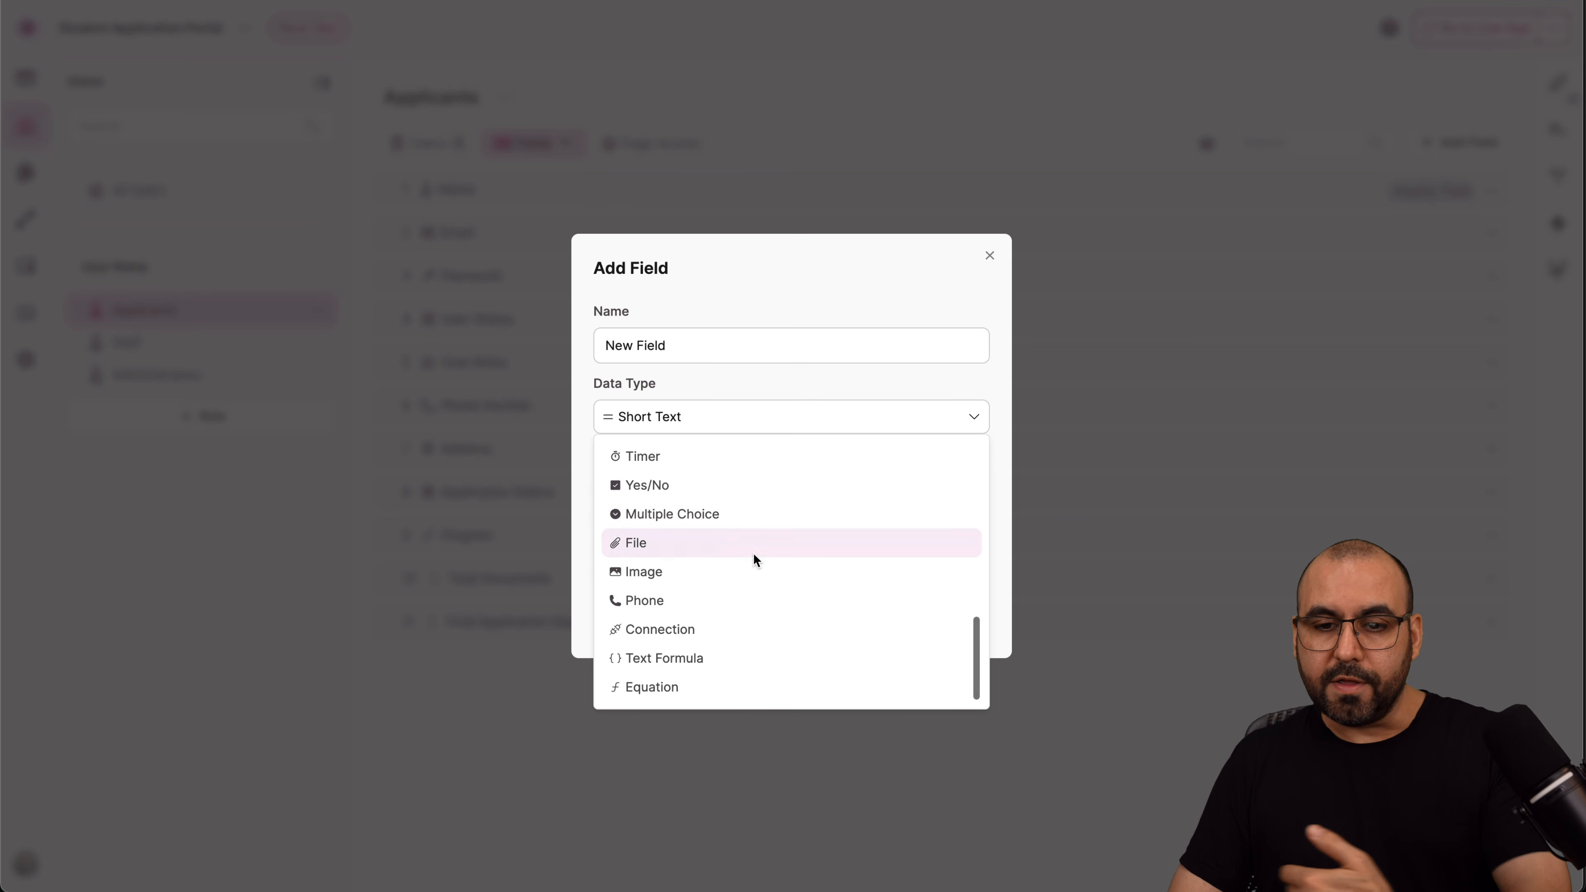
pyautogui.click(990, 256)
pyautogui.click(989, 256)
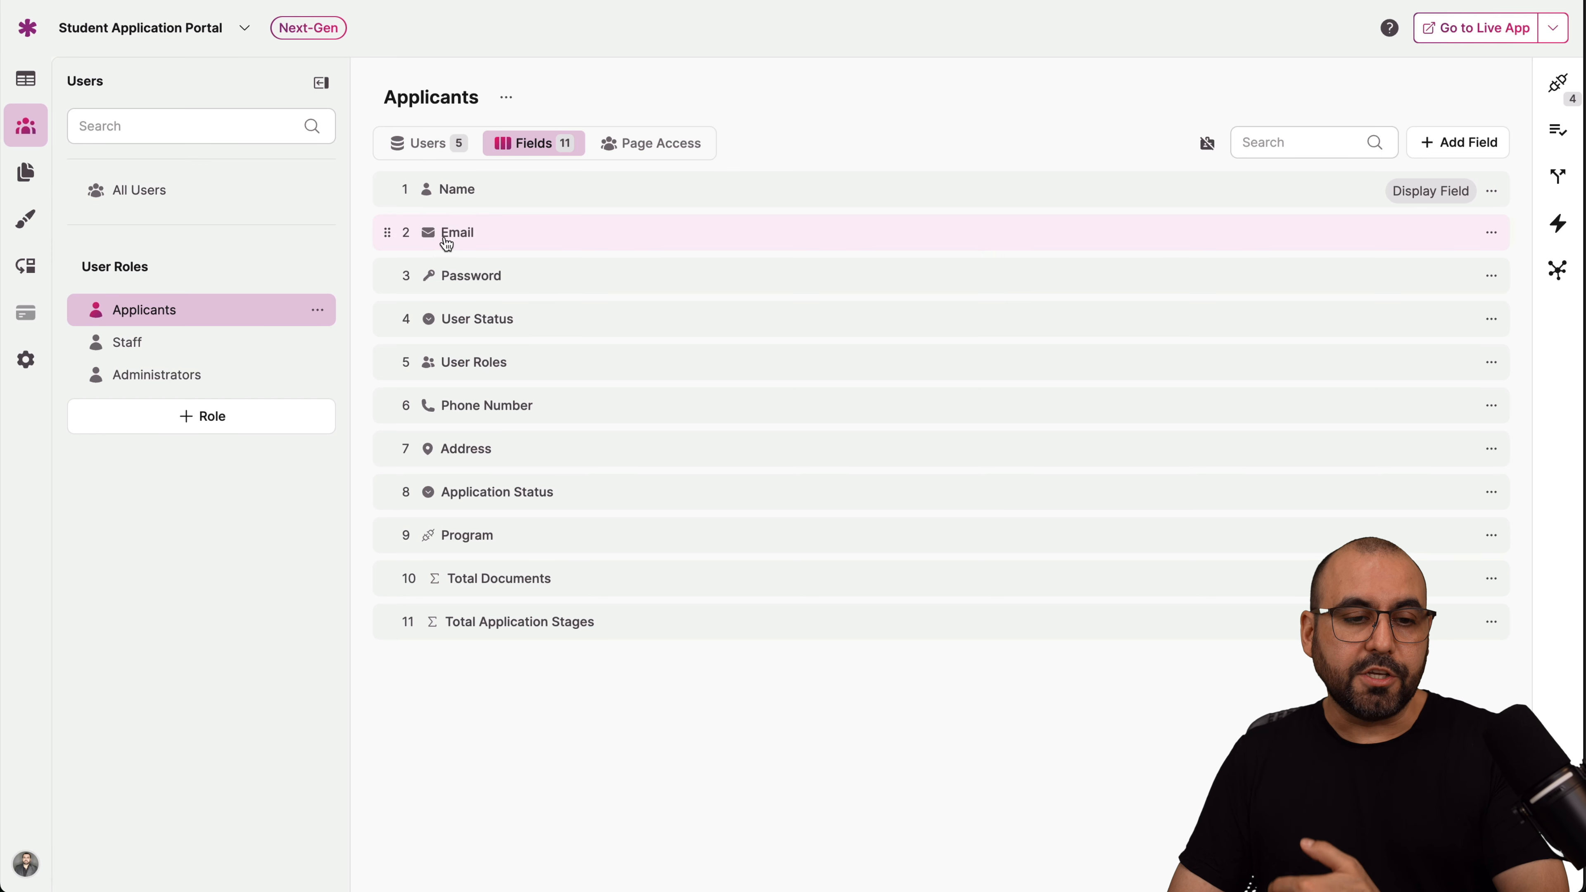
# - Review the Staff role's fields and page access, and view the new user role form without creating a role
pyautogui.click(170, 346)
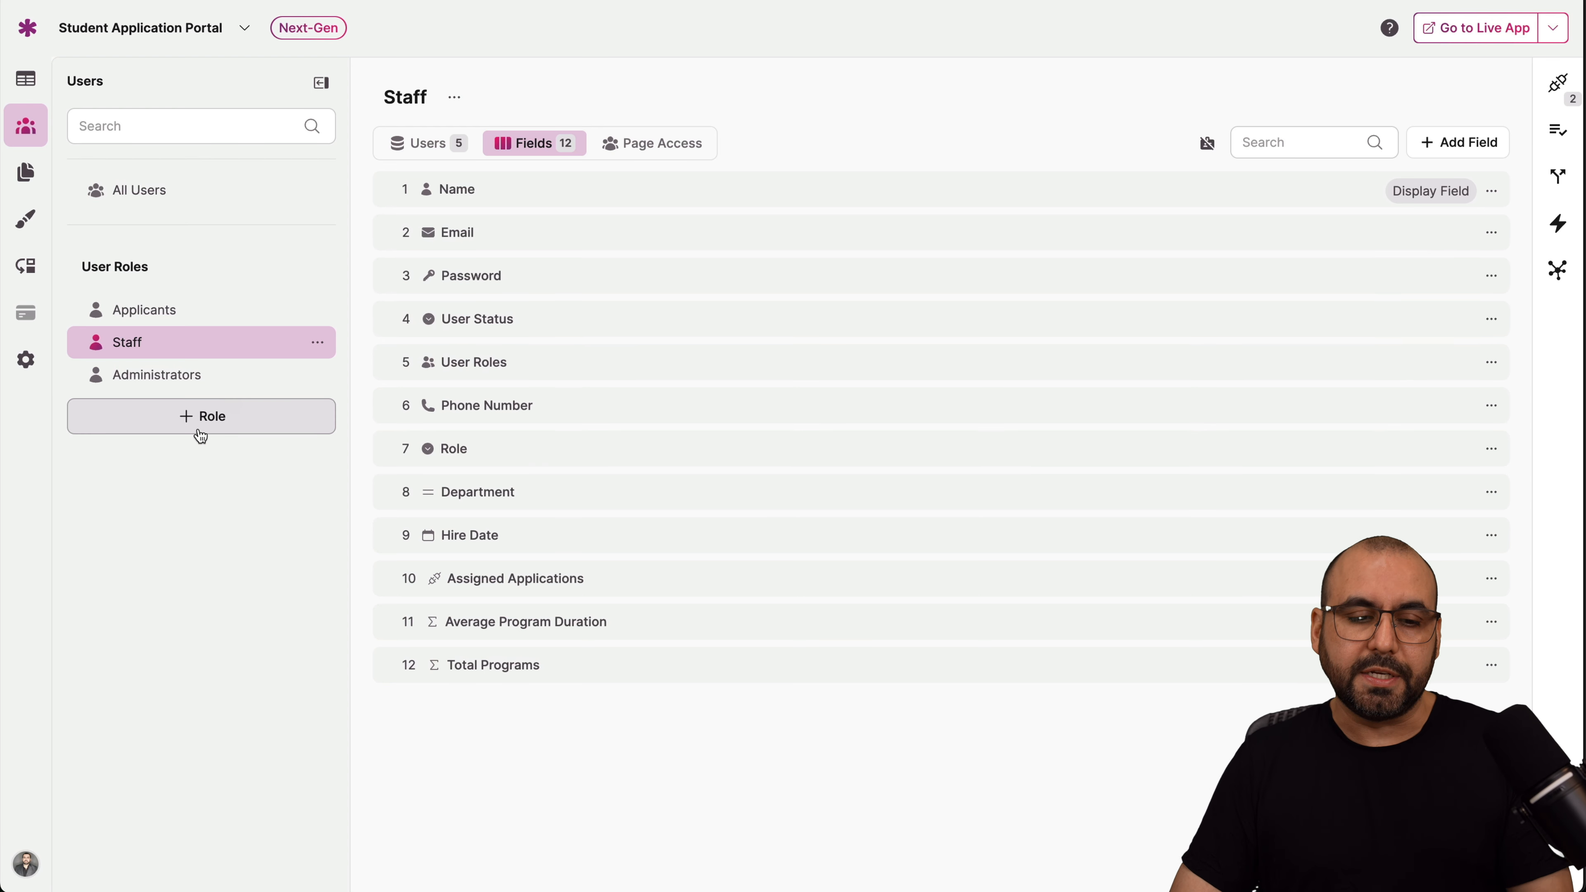
pyautogui.click(225, 419)
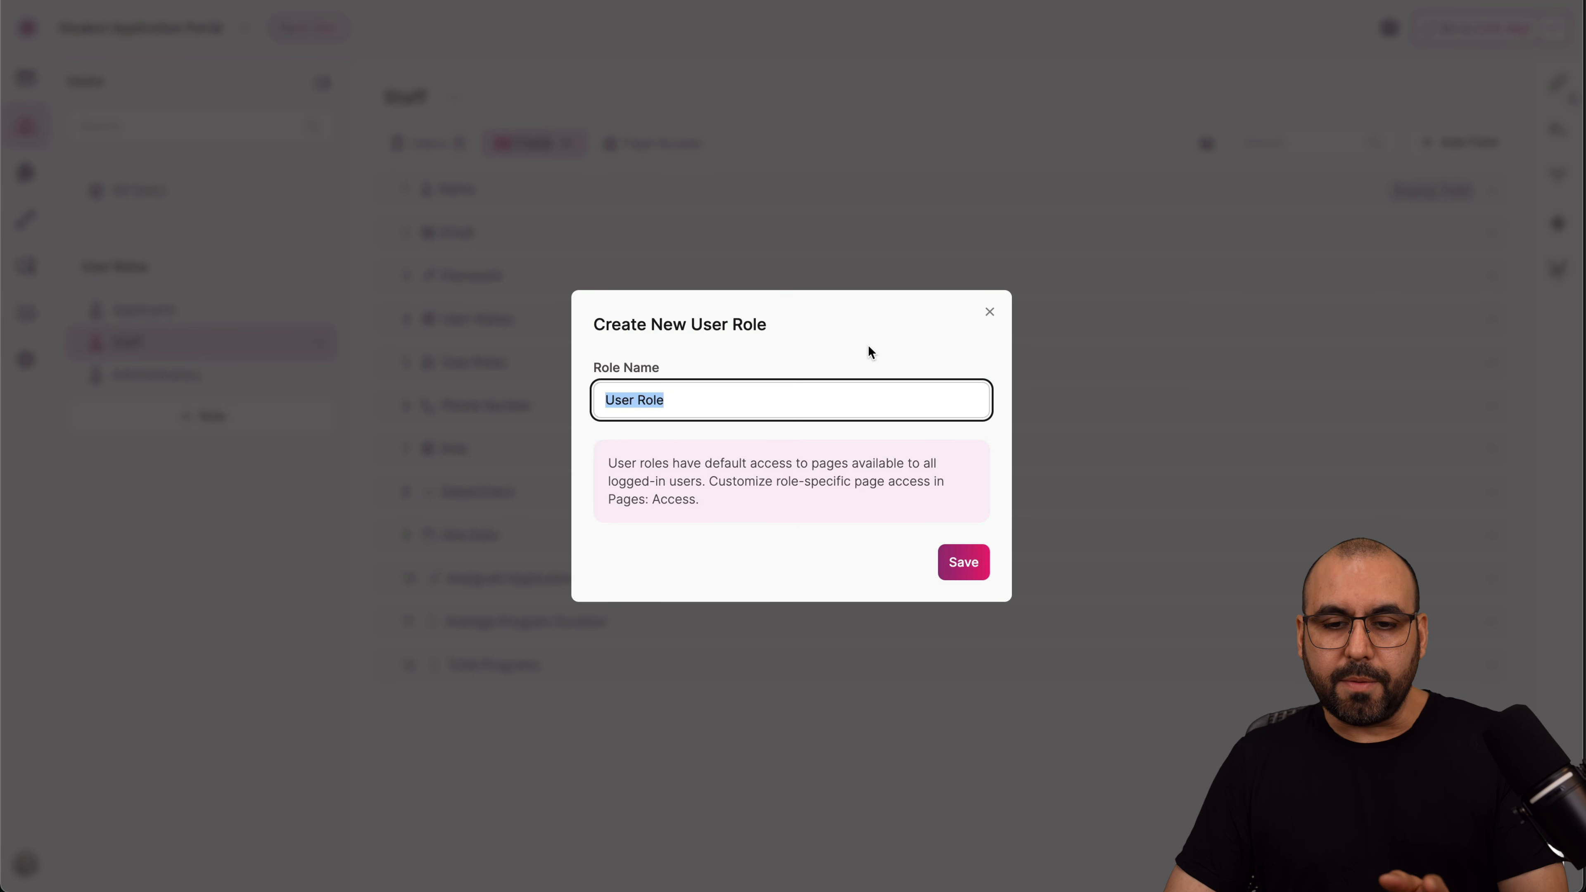
pyautogui.click(989, 311)
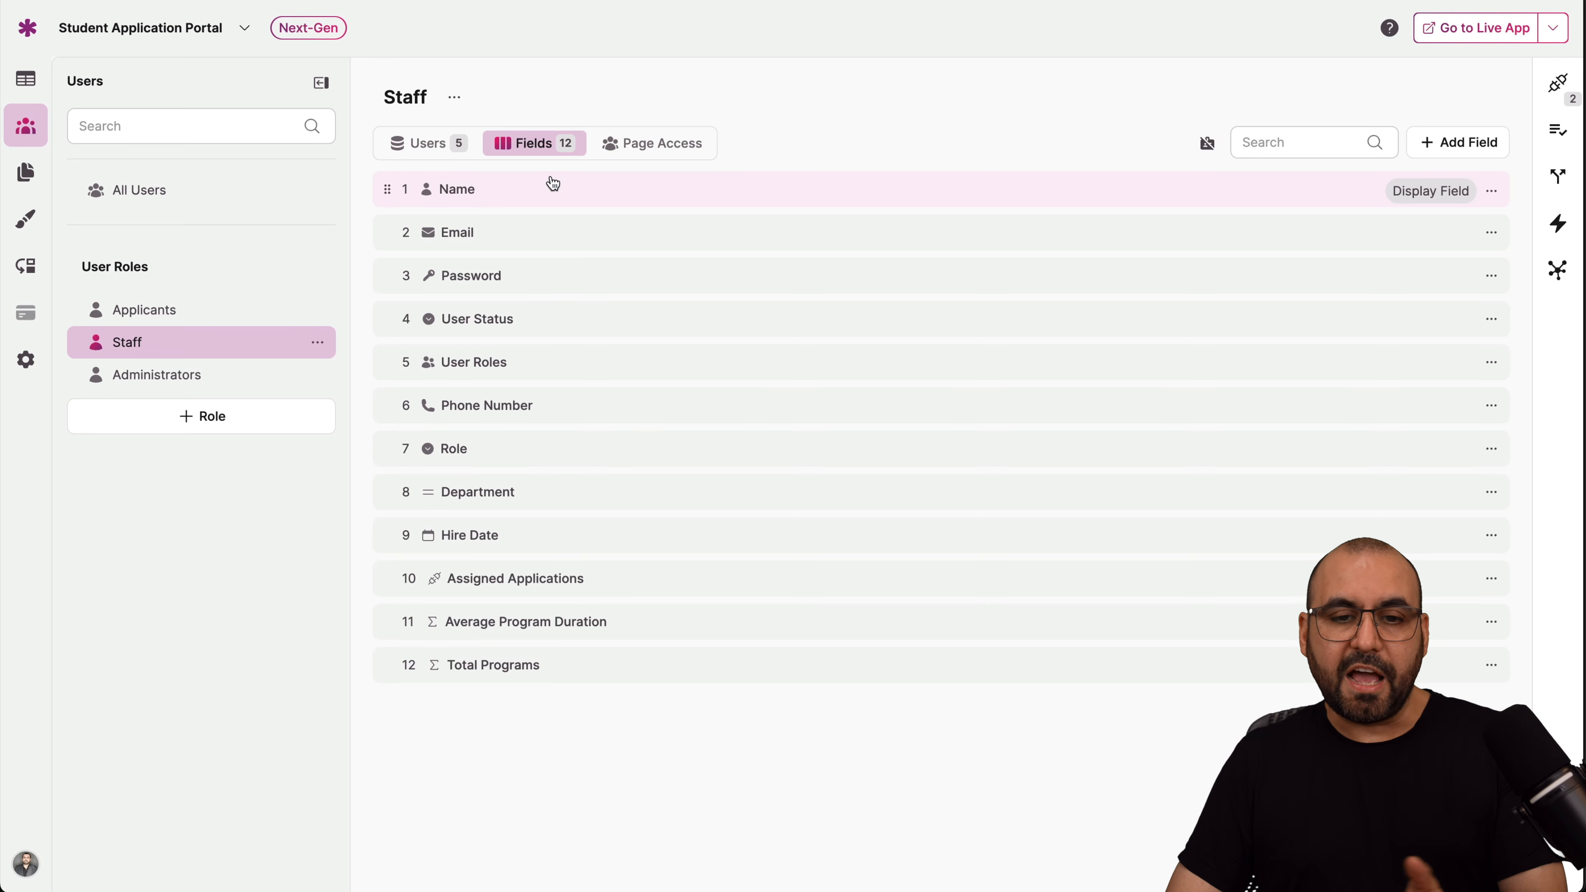
pyautogui.click(663, 152)
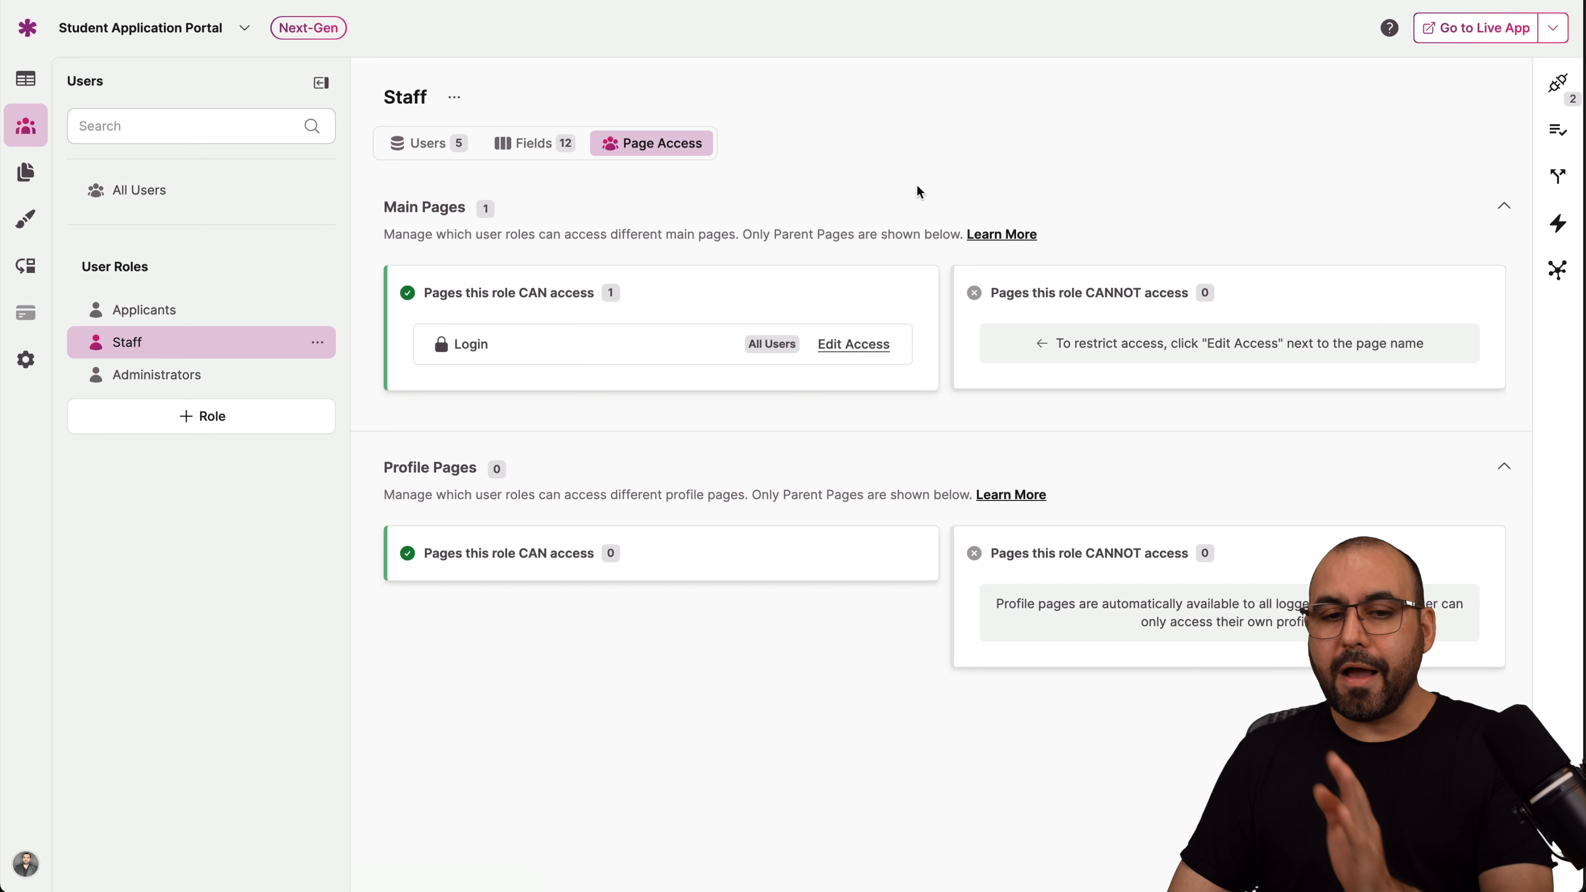
# - Examine the Staff role's connection fields, new connection settings, and rule and task options without creating any
pyautogui.click(1555, 83)
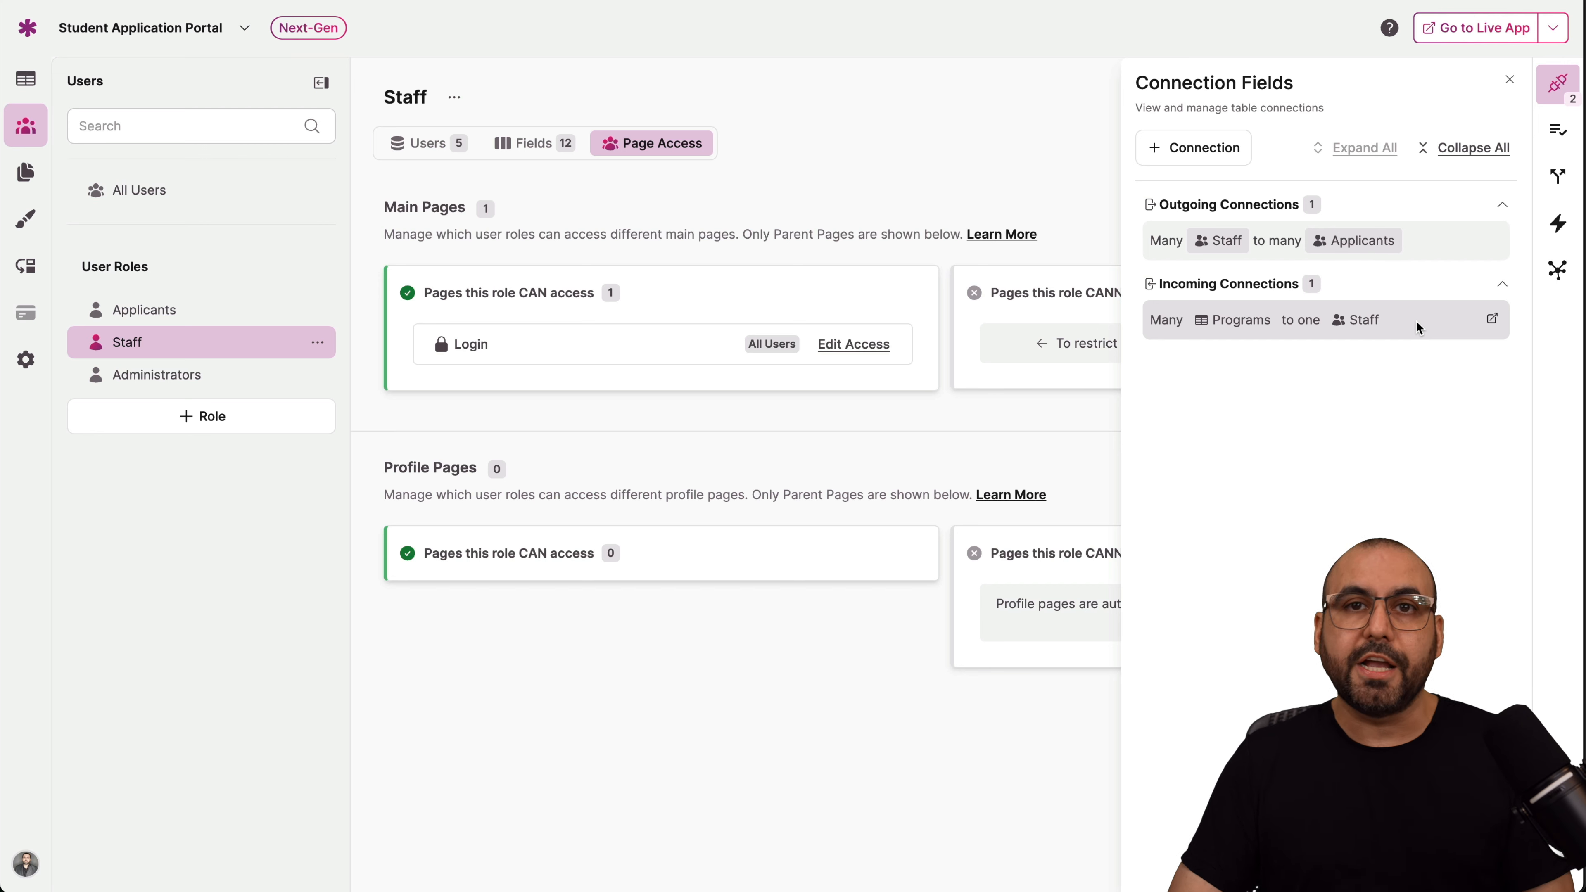
pyautogui.click(1209, 156)
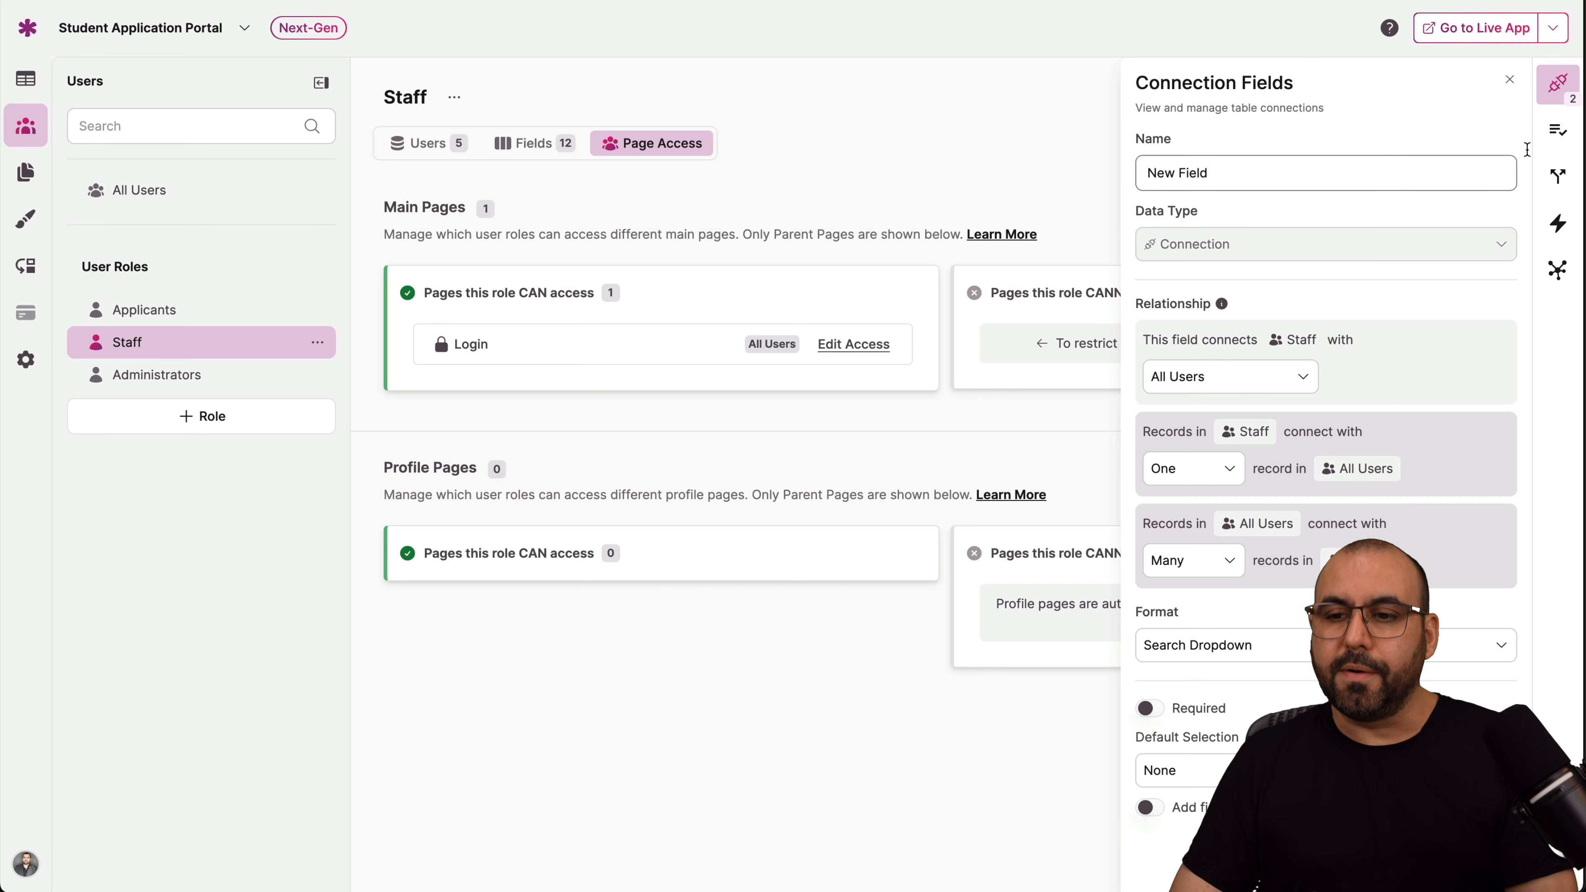
pyautogui.click(1559, 131)
pyautogui.click(1559, 177)
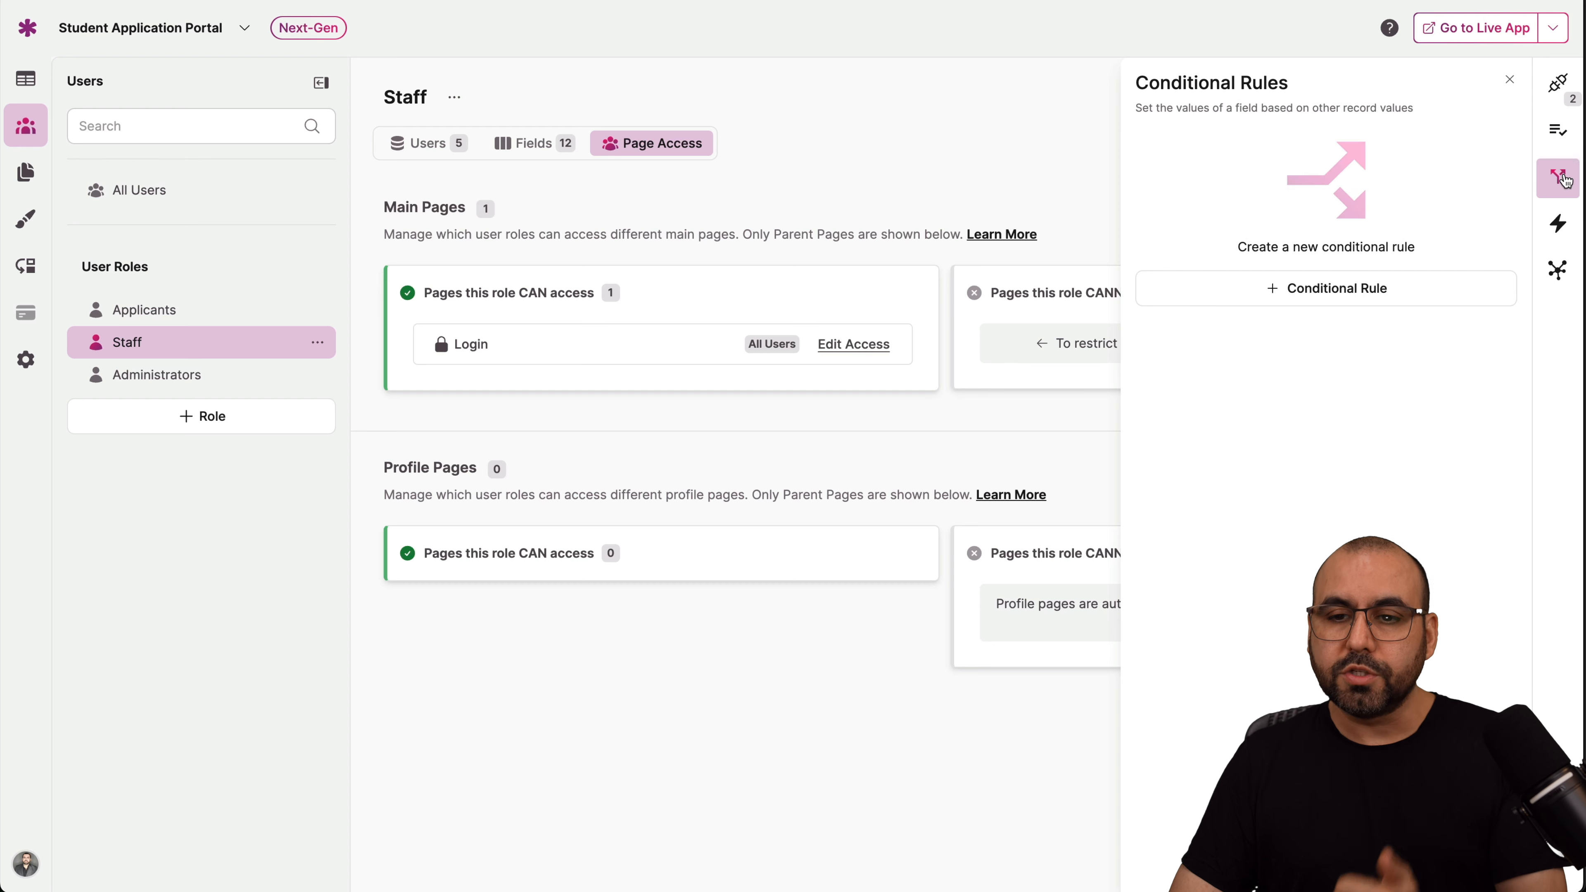
pyautogui.click(1559, 219)
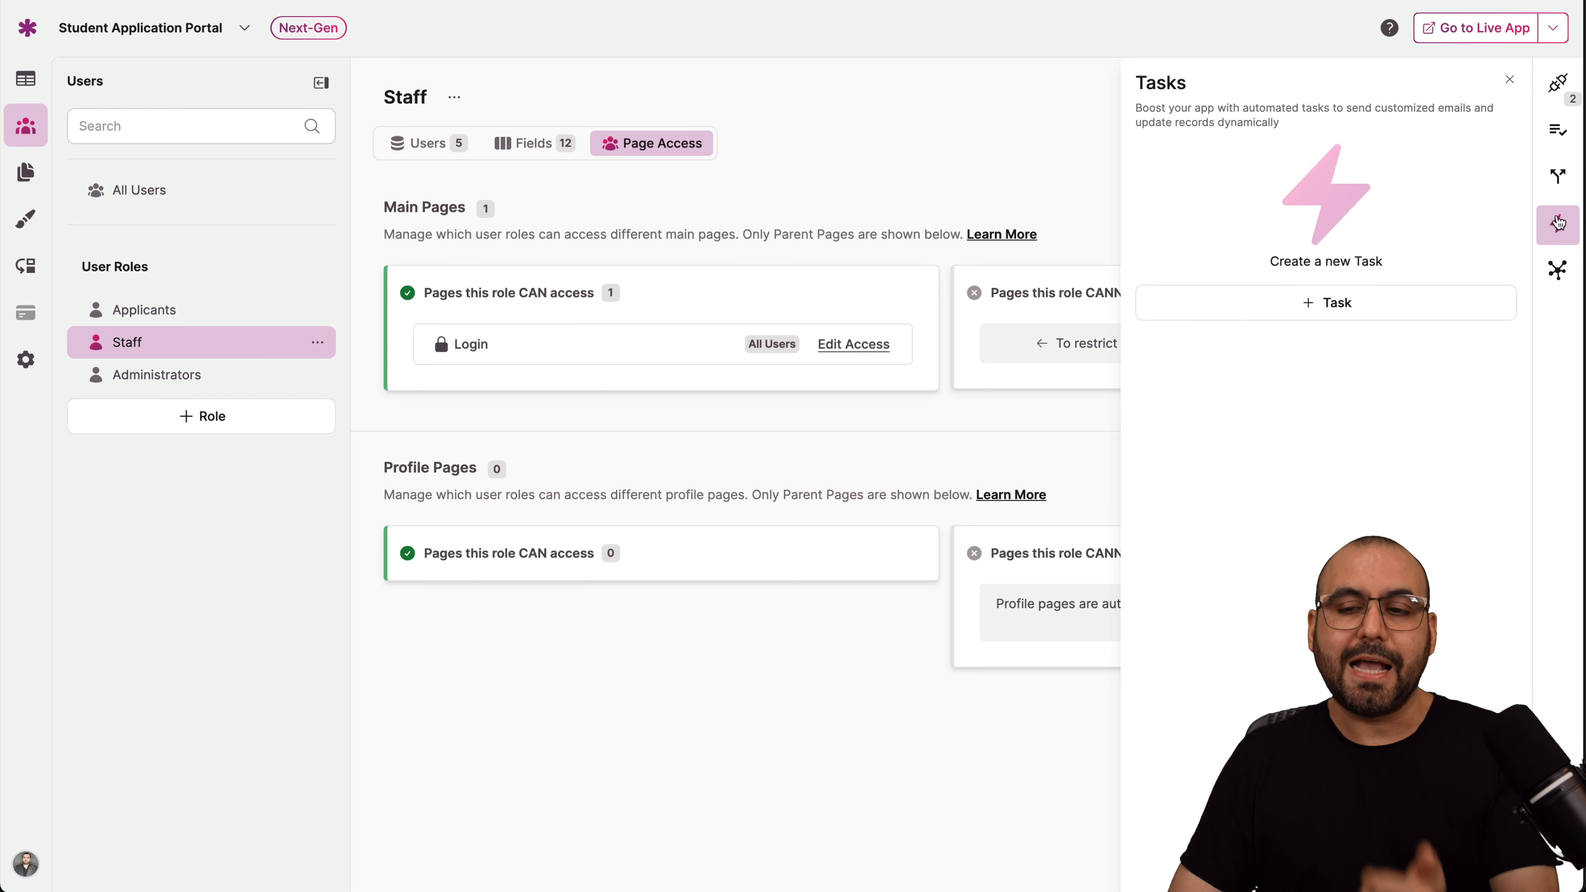
pyautogui.click(1509, 79)
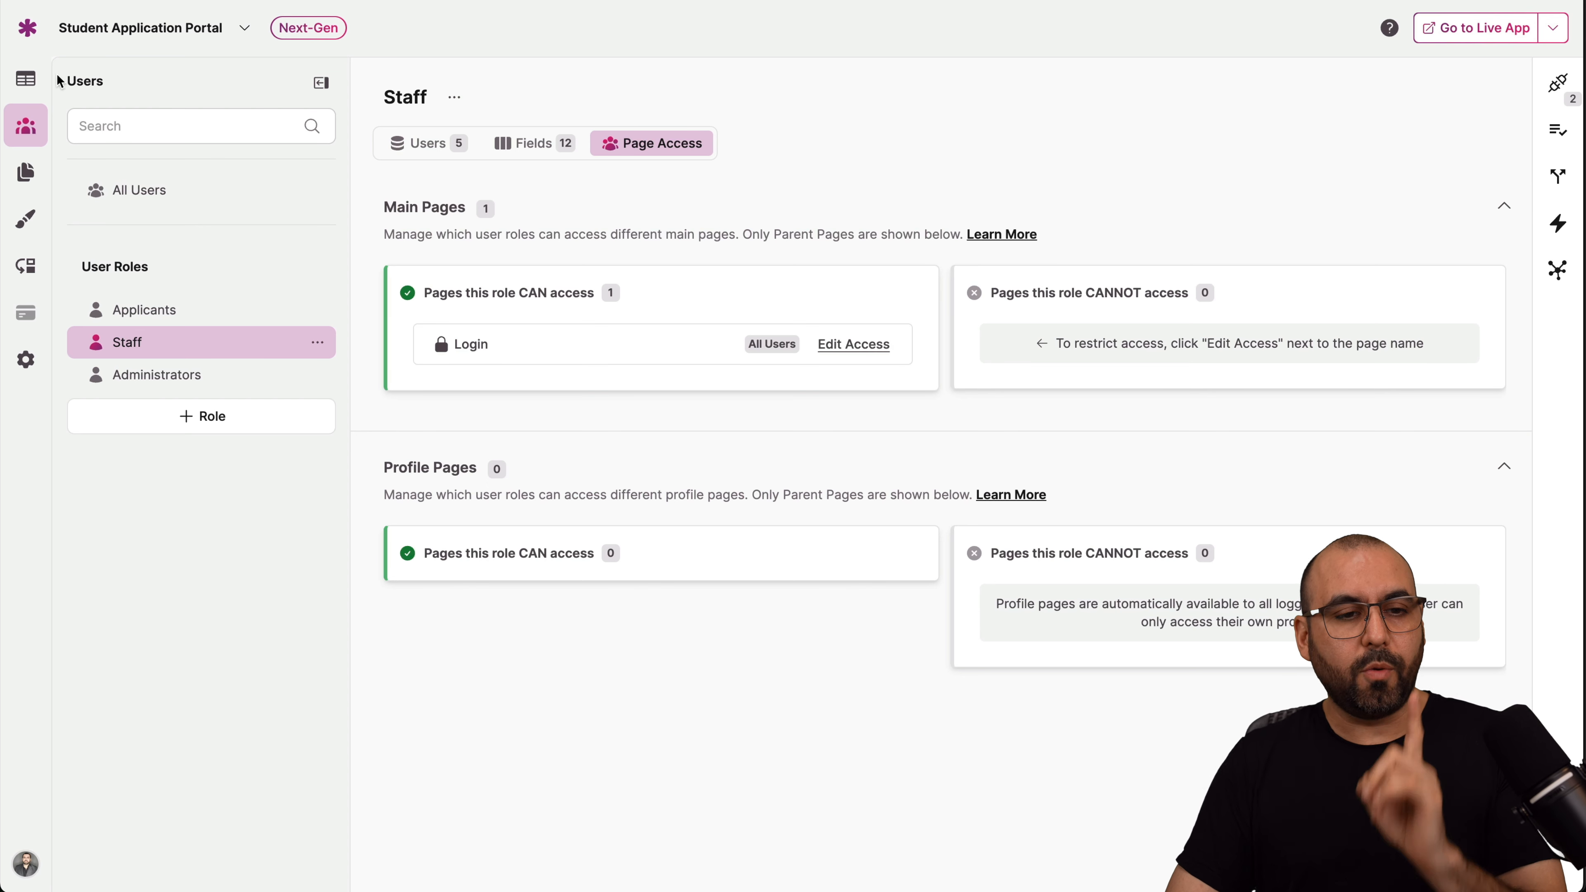
# - View the data sources for adding a table without choosing one, and look through all columns of the Programs records
pyautogui.click(25, 79)
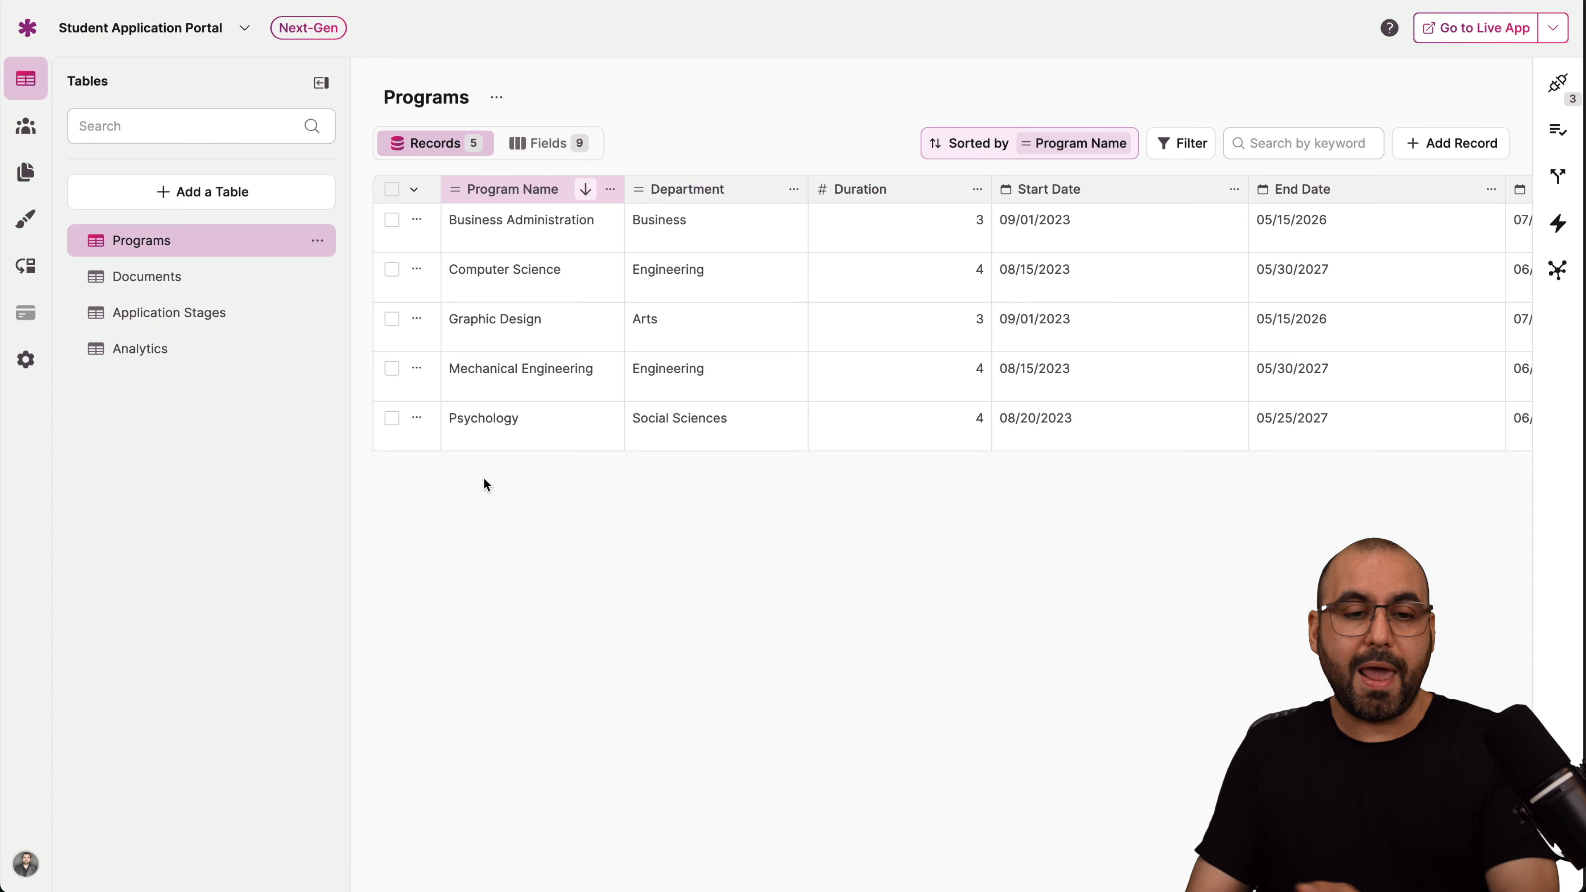
pyautogui.click(218, 191)
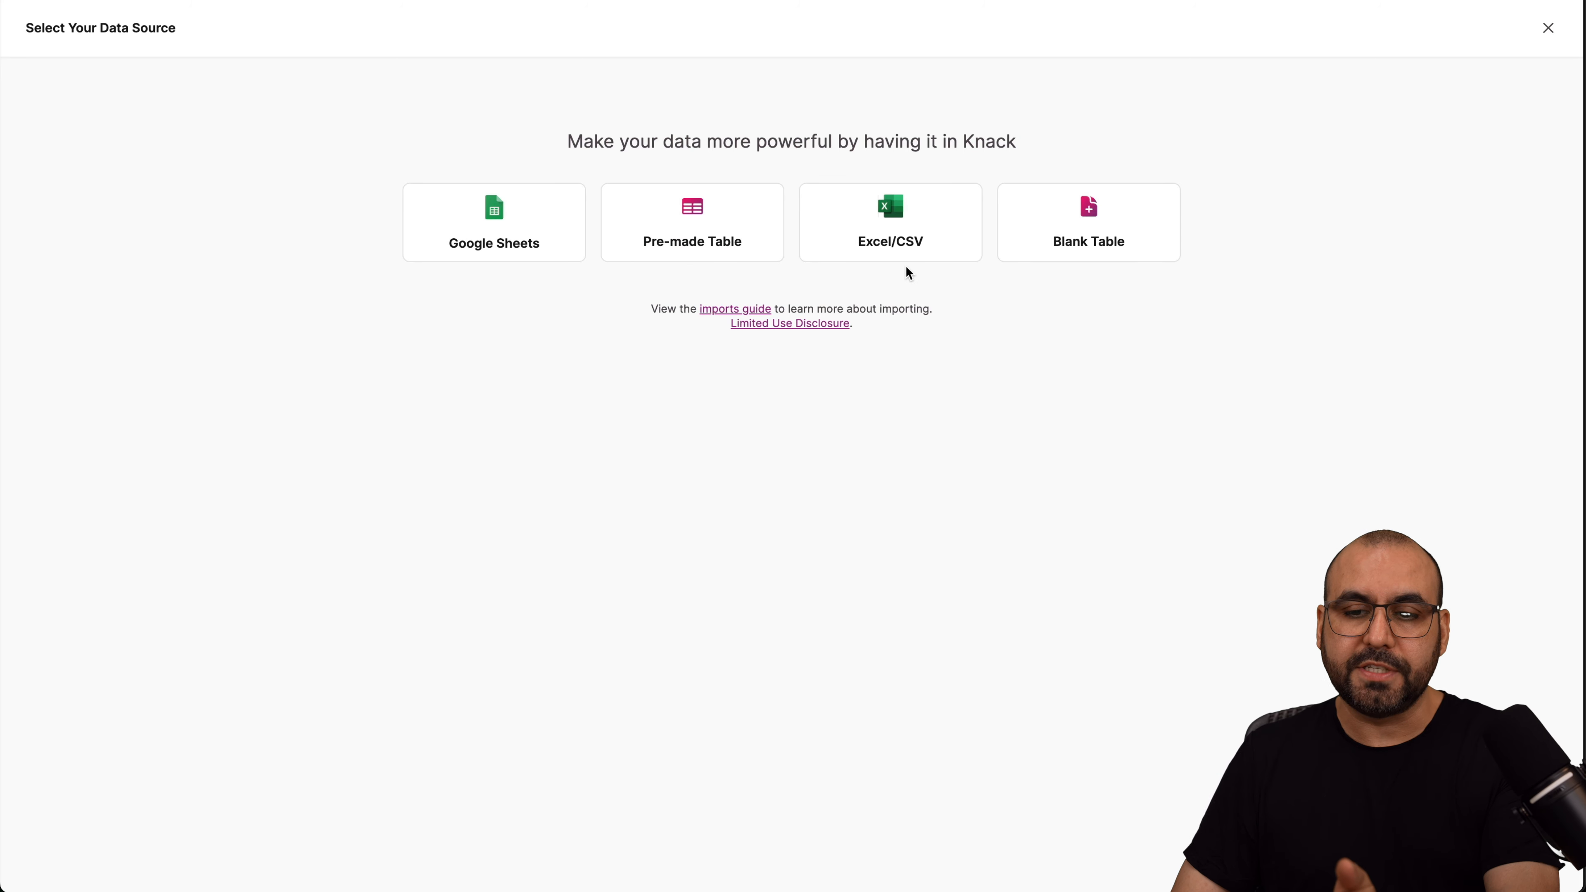
pyautogui.click(1548, 28)
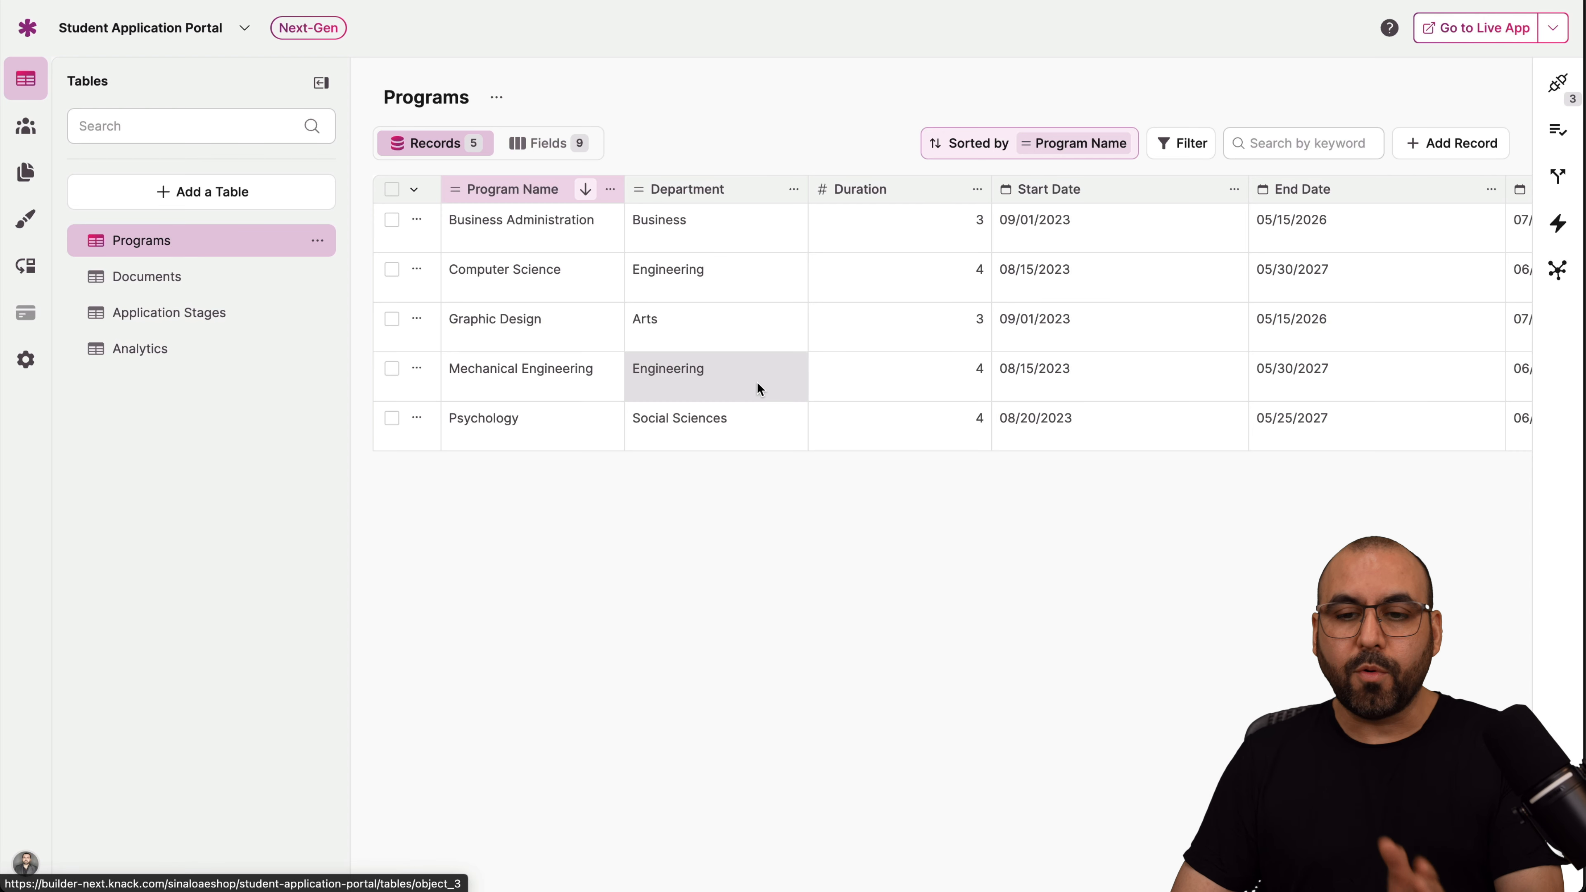
pyautogui.hscroll(10, 949, 369)
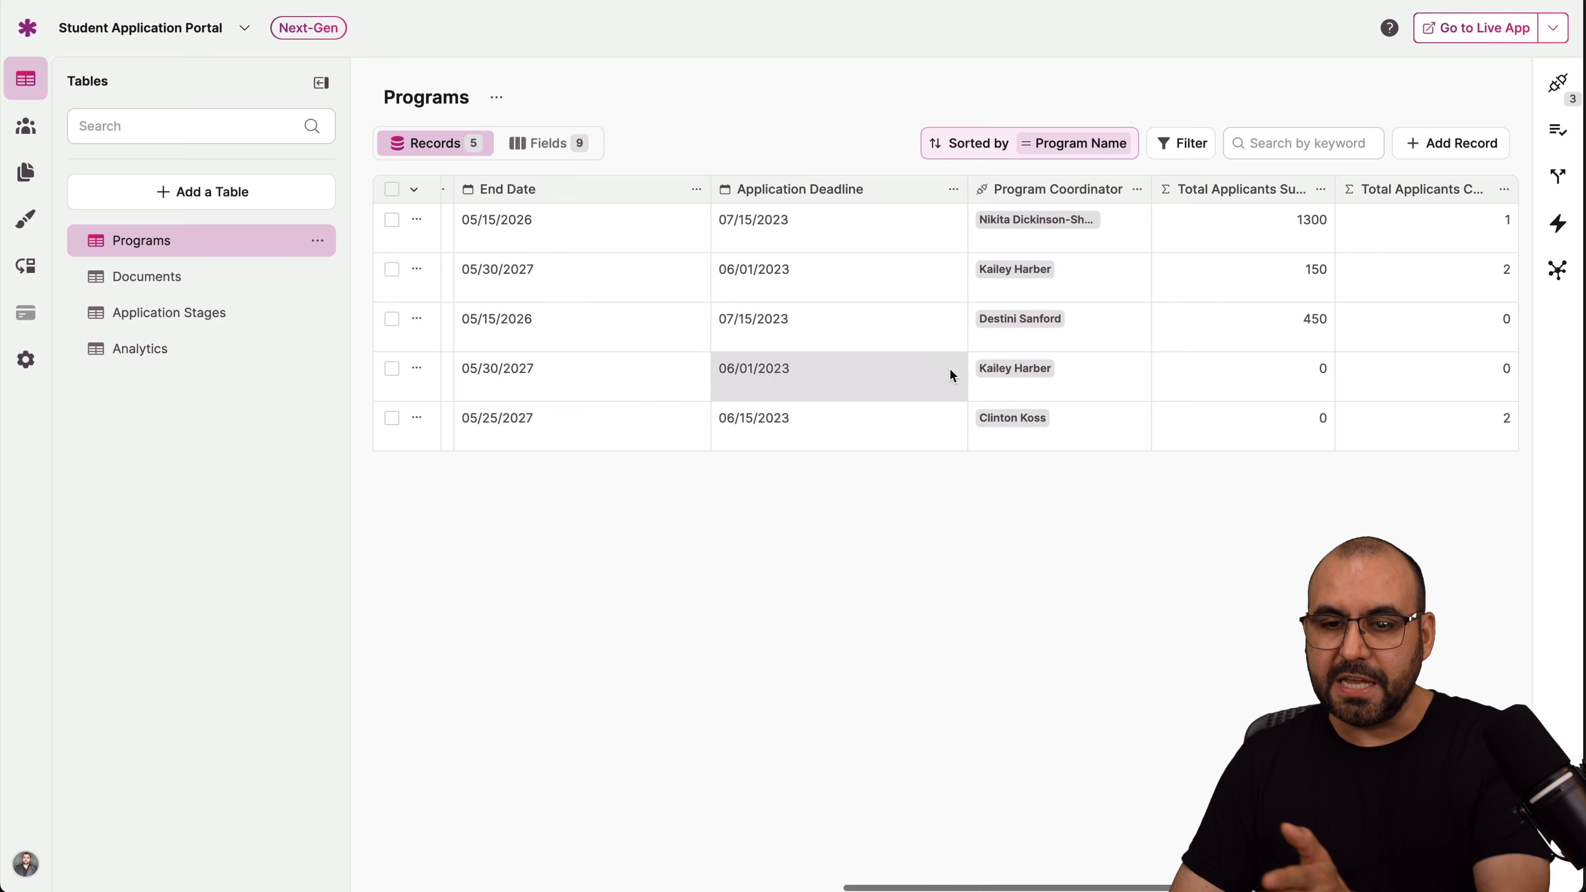
pyautogui.hscroll(-10, 950, 369)
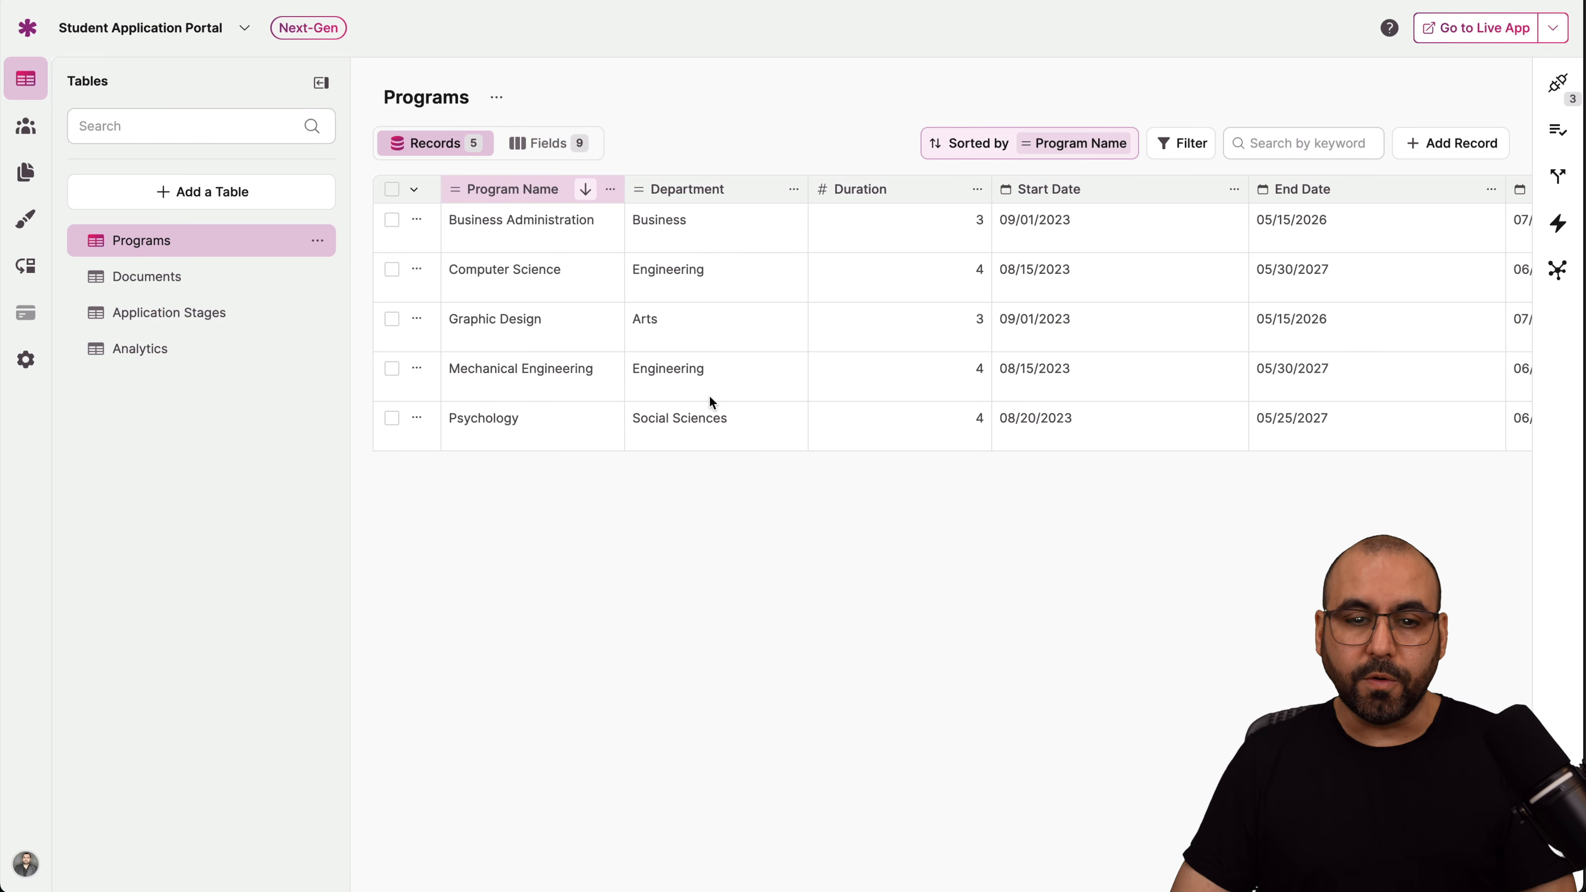
# - Review the Programs table's fields, the data types for a new field, and the table's connections without adding anything
pyautogui.click(541, 143)
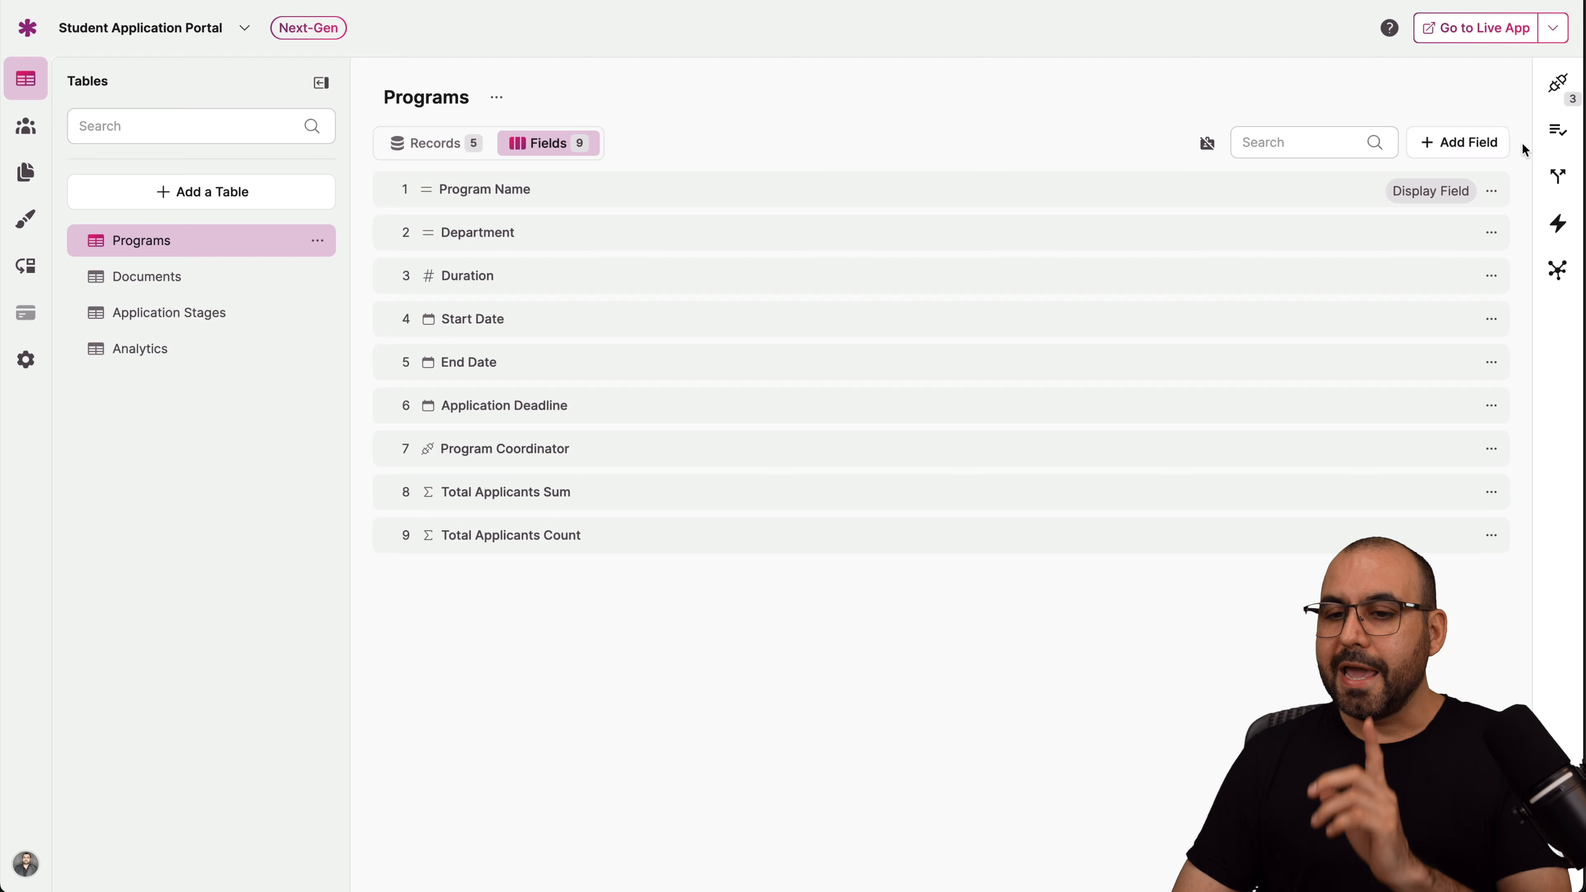
pyautogui.click(1493, 147)
pyautogui.click(757, 428)
pyautogui.scroll(-10, 786, 530)
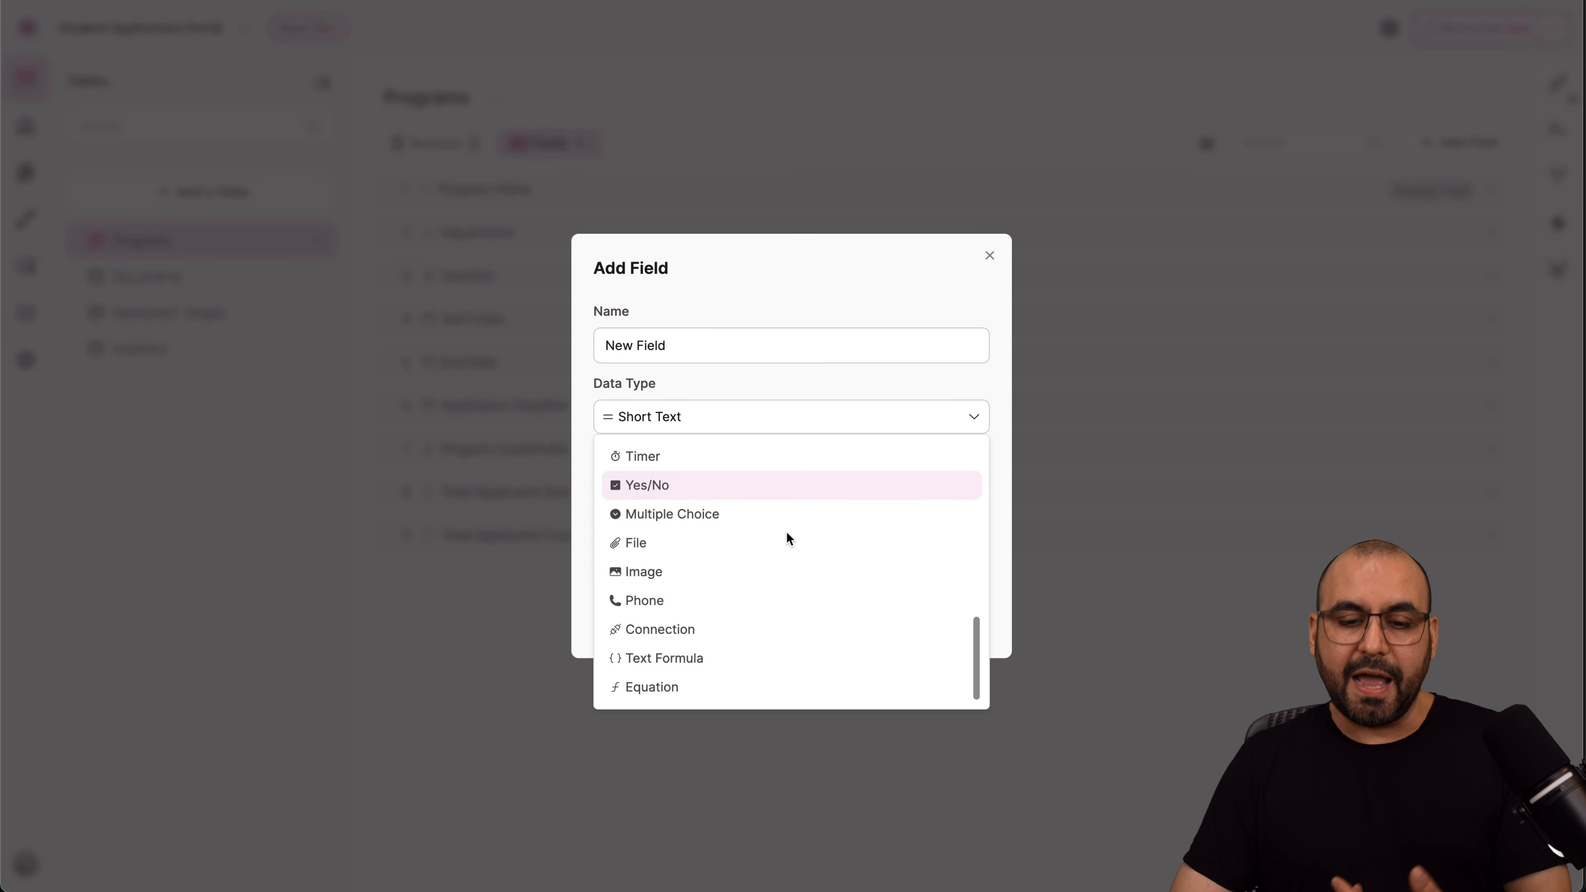
pyautogui.scroll(10, 786, 530)
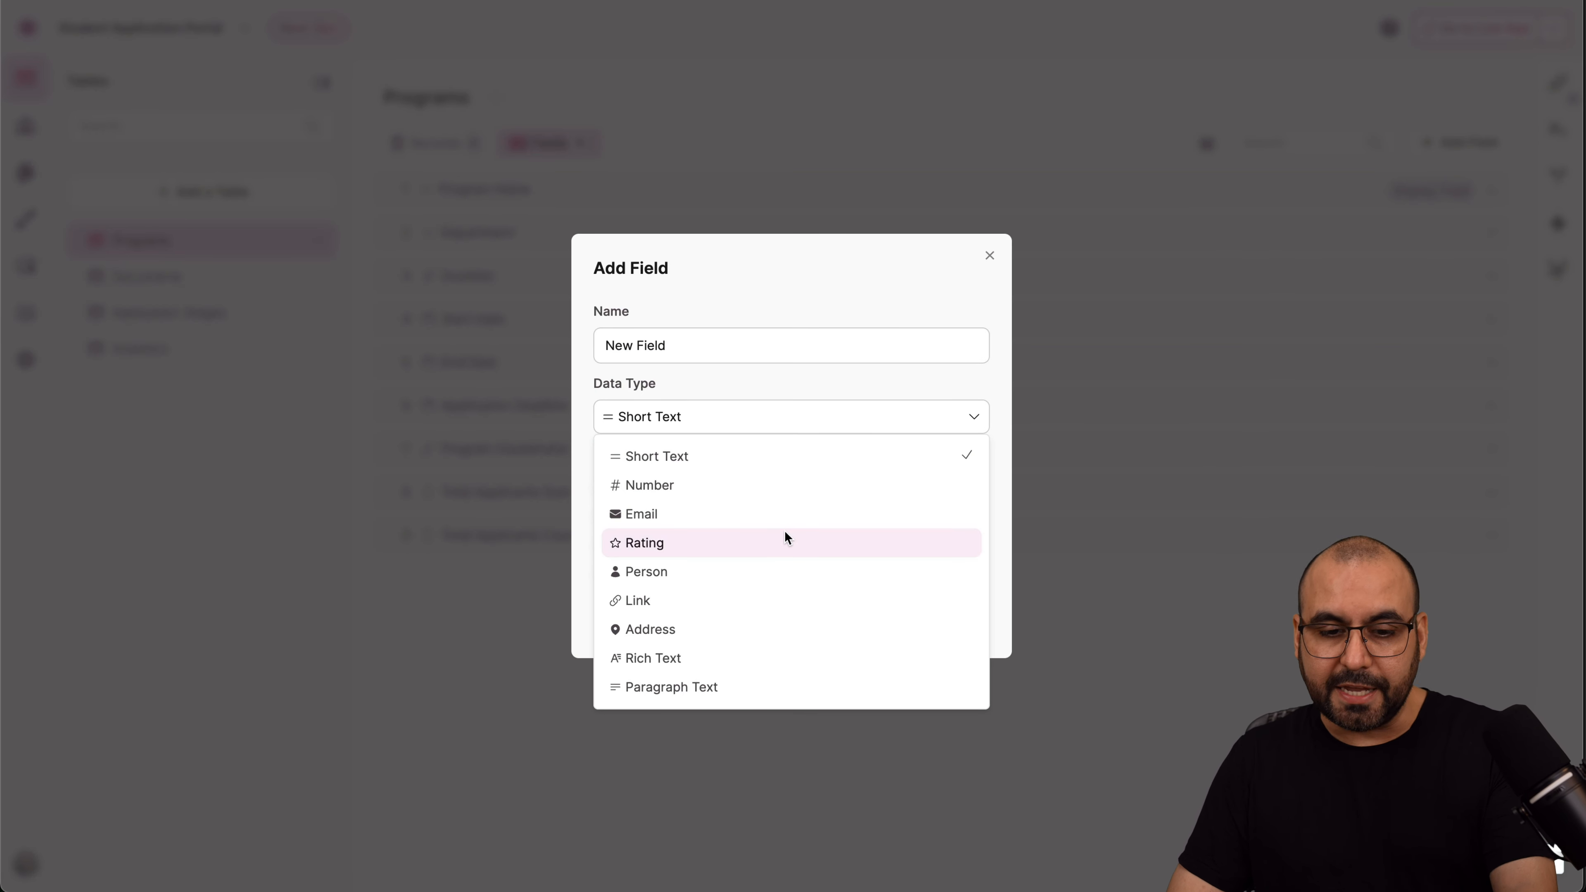
pyautogui.click(991, 259)
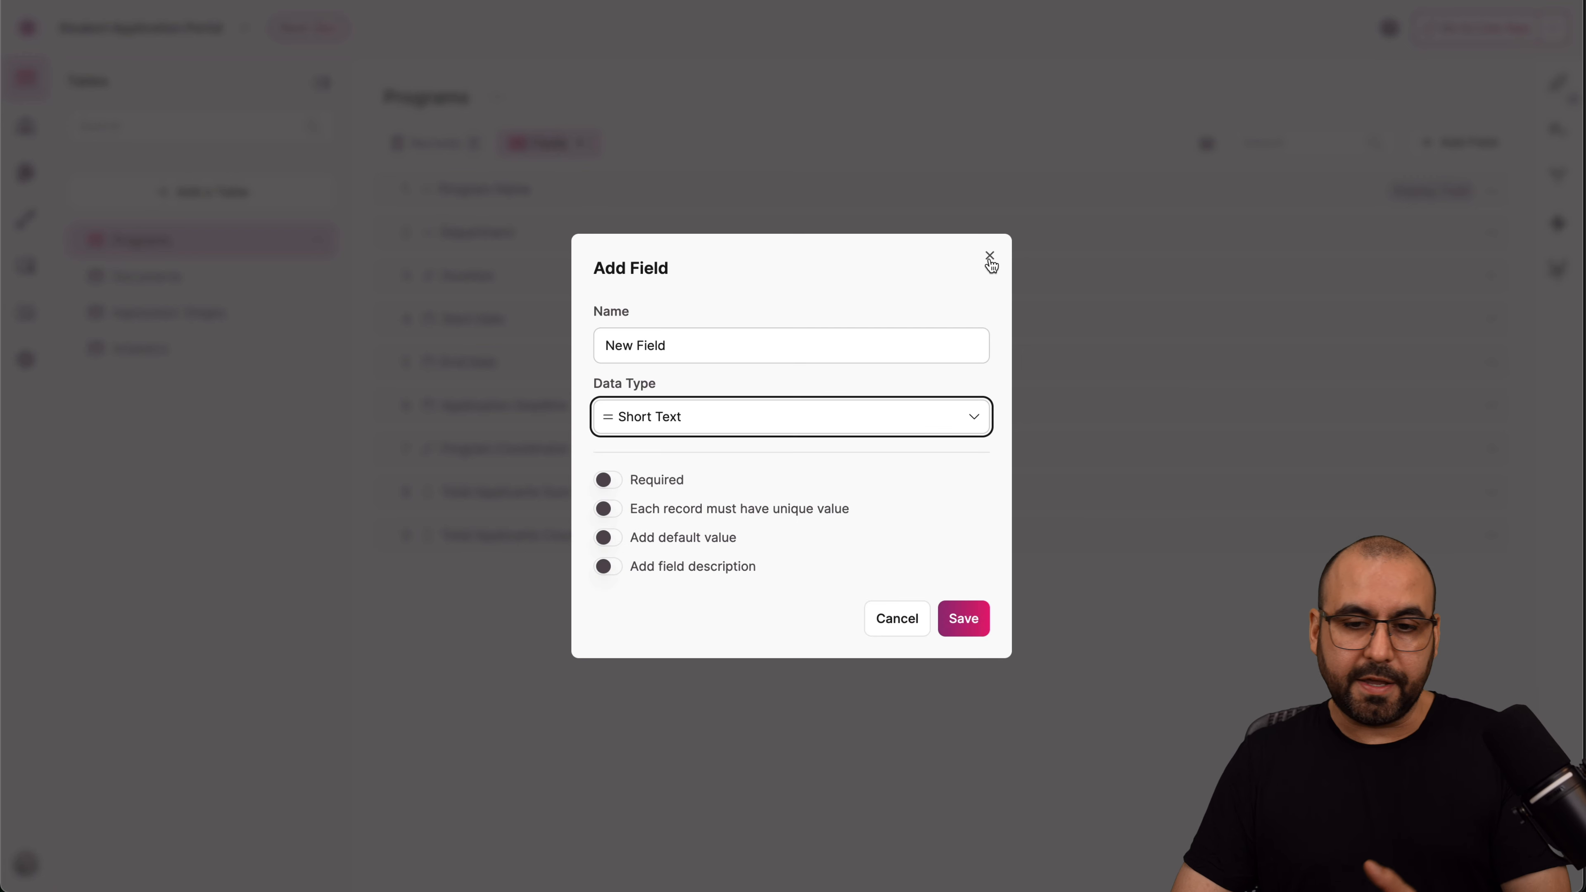
pyautogui.click(990, 257)
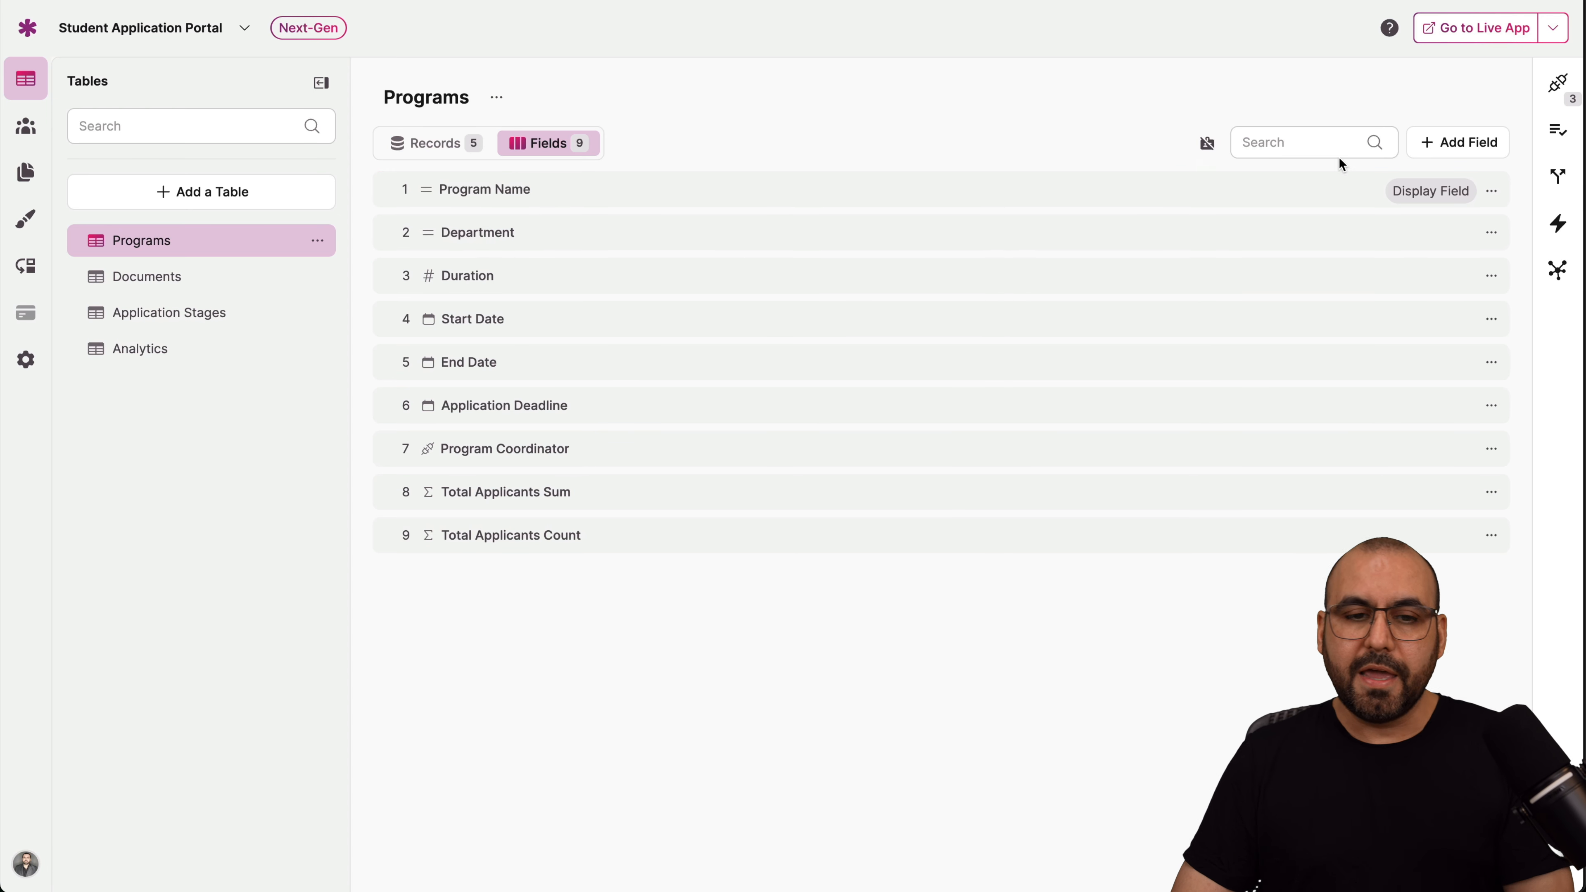
pyautogui.click(1560, 86)
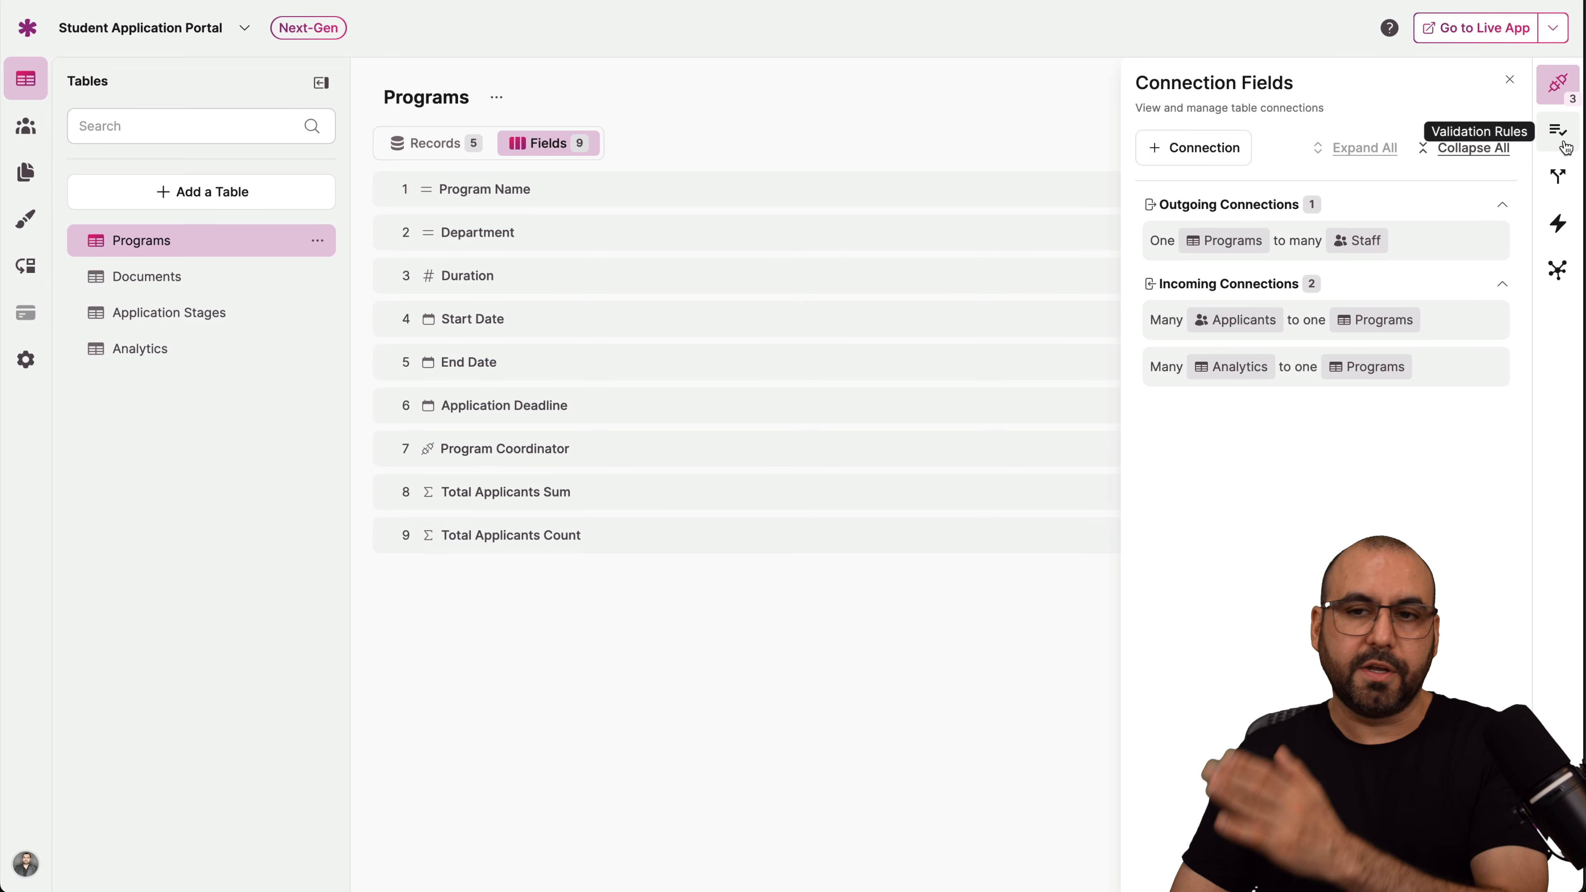
pyautogui.click(1510, 80)
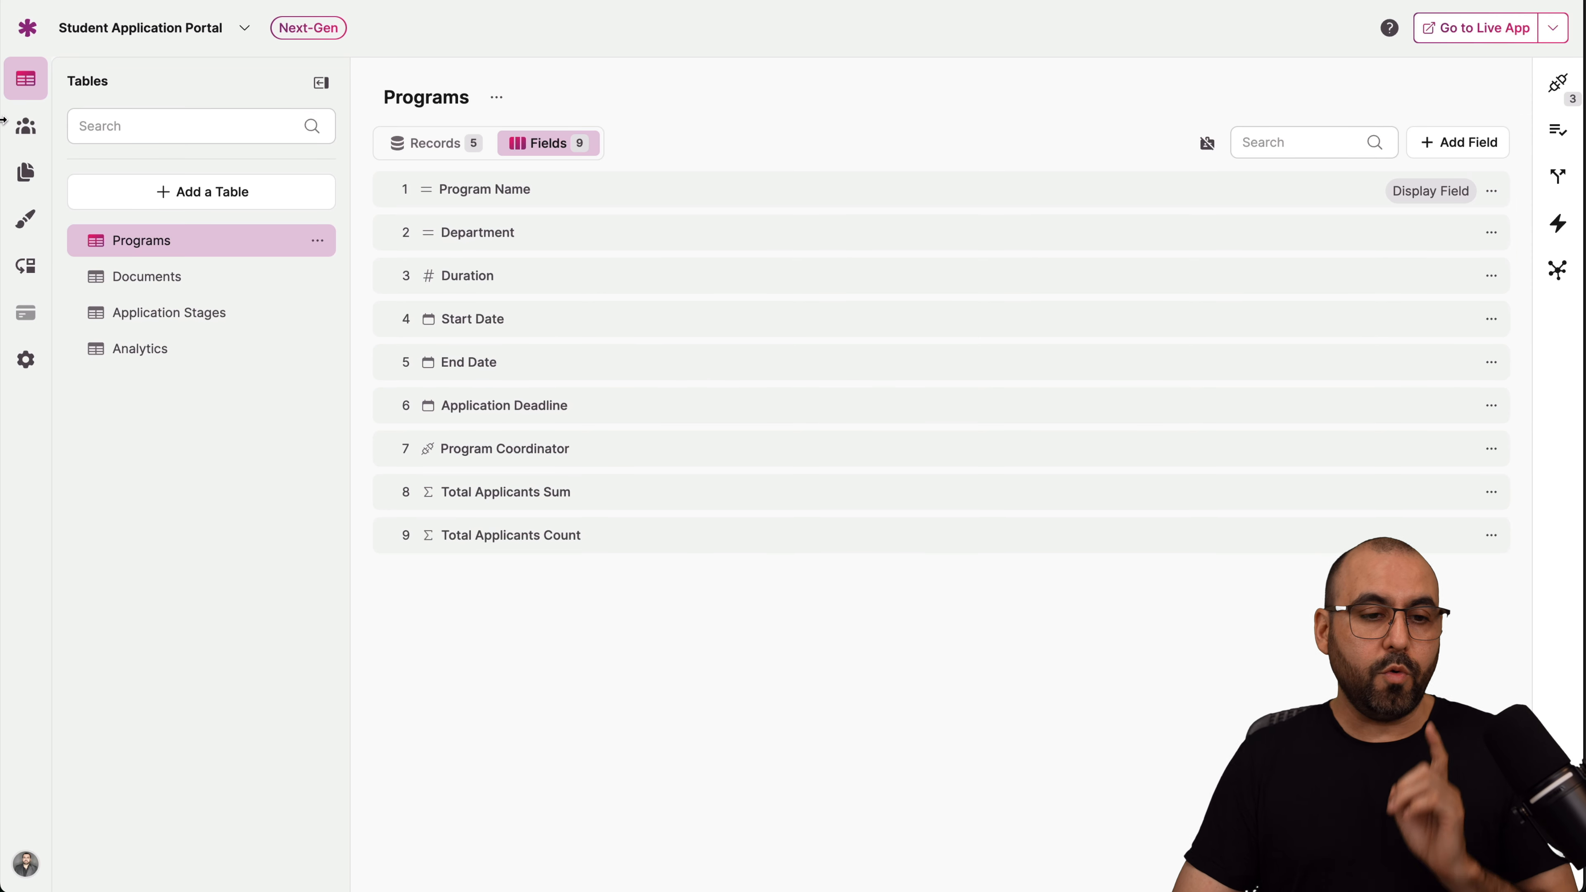
# - Open My Custom Theme from the app's themes and view its style and layout settings
pyautogui.click(31, 231)
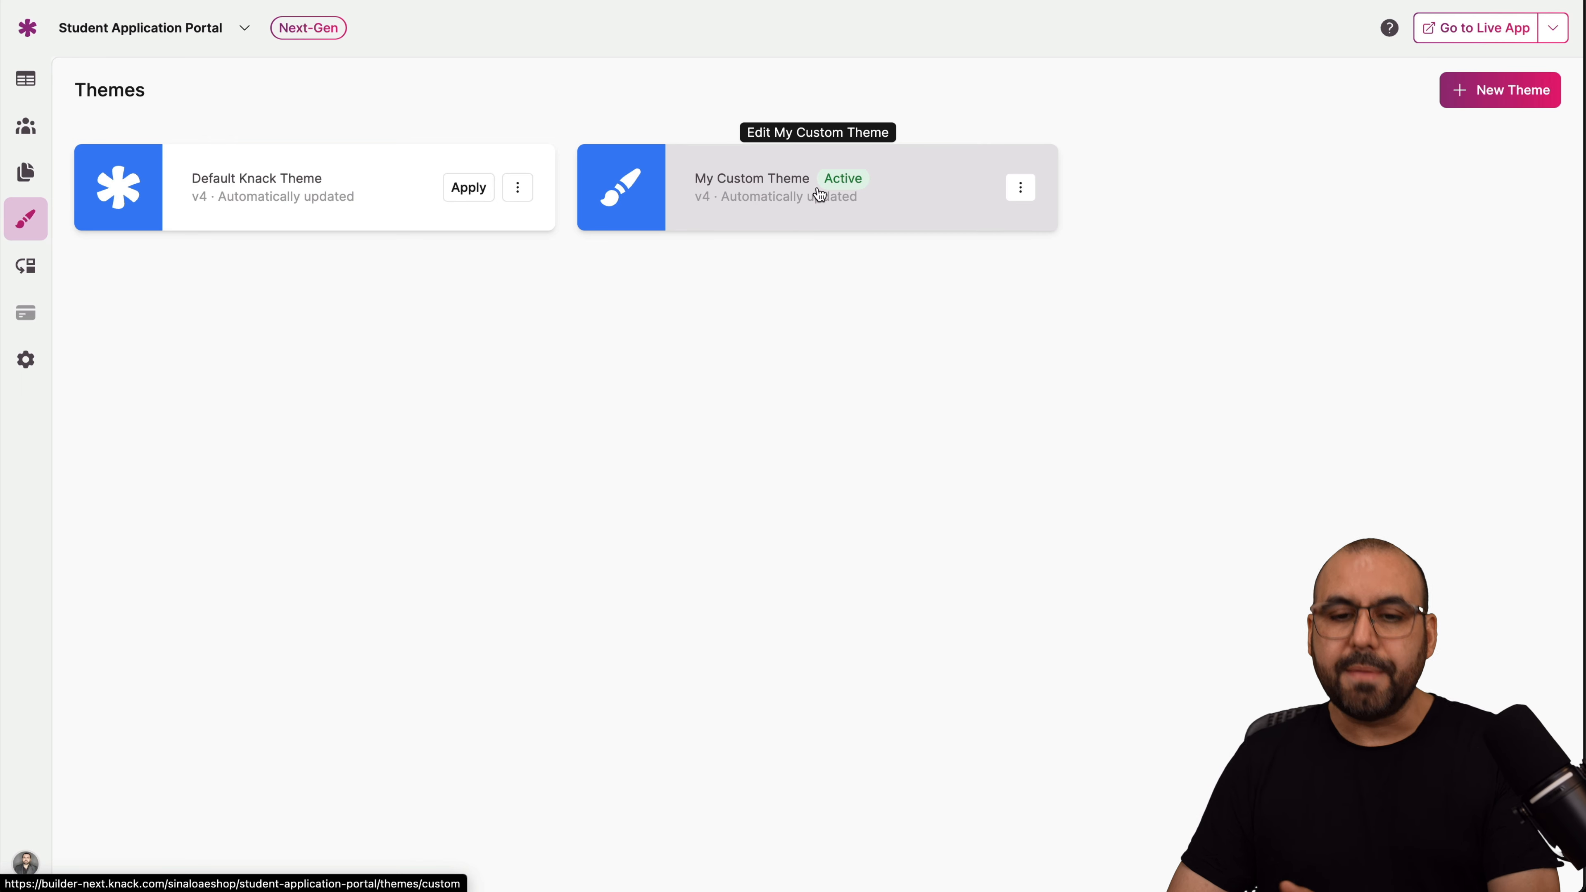
pyautogui.click(810, 197)
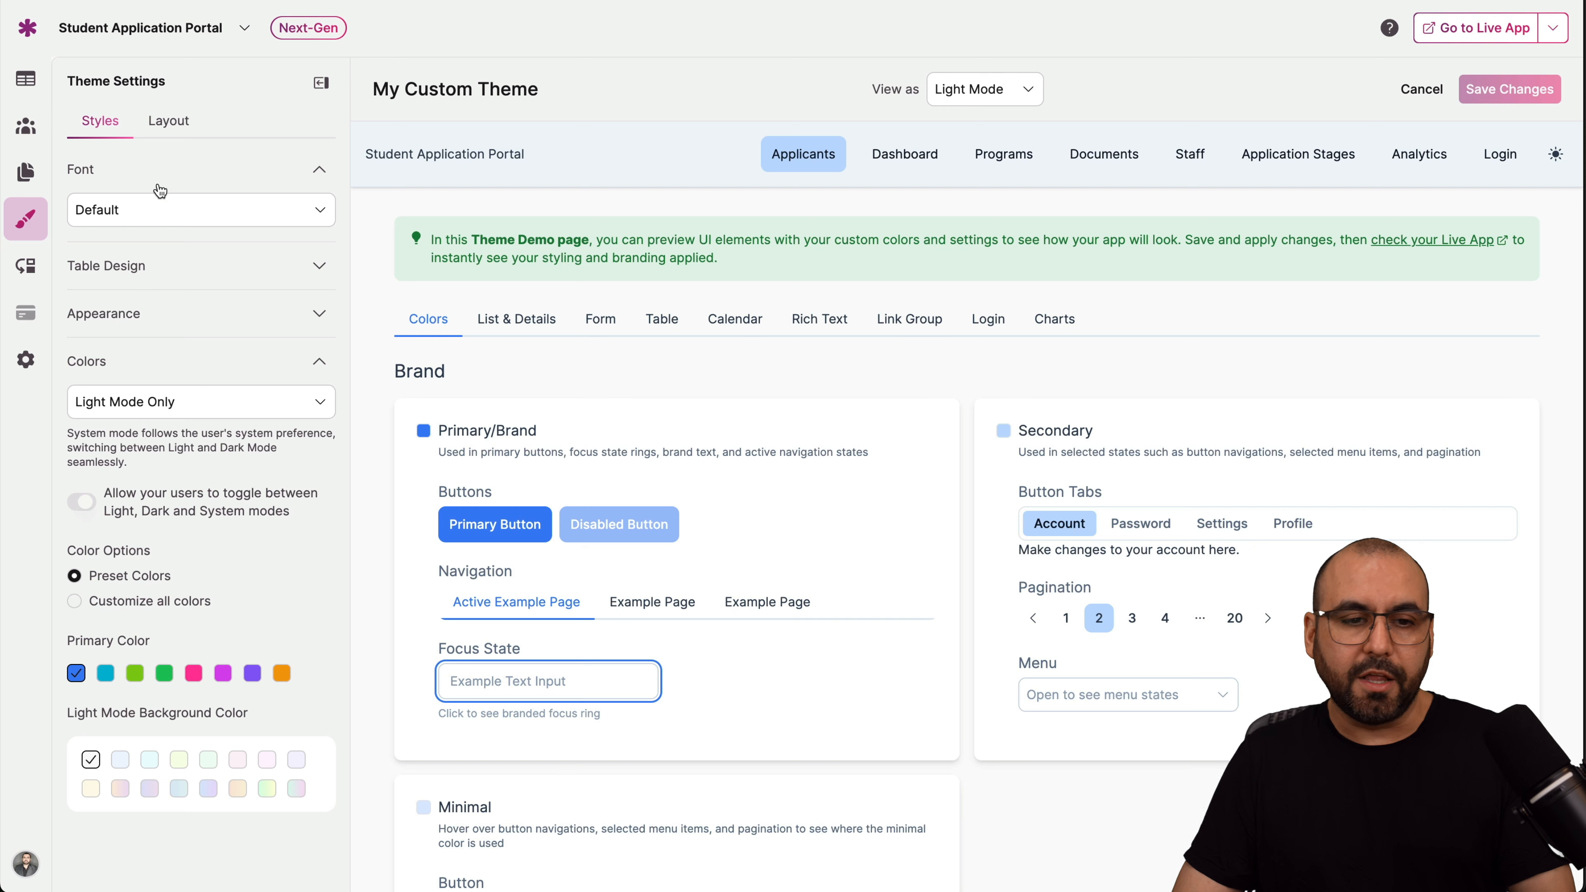
pyautogui.click(170, 121)
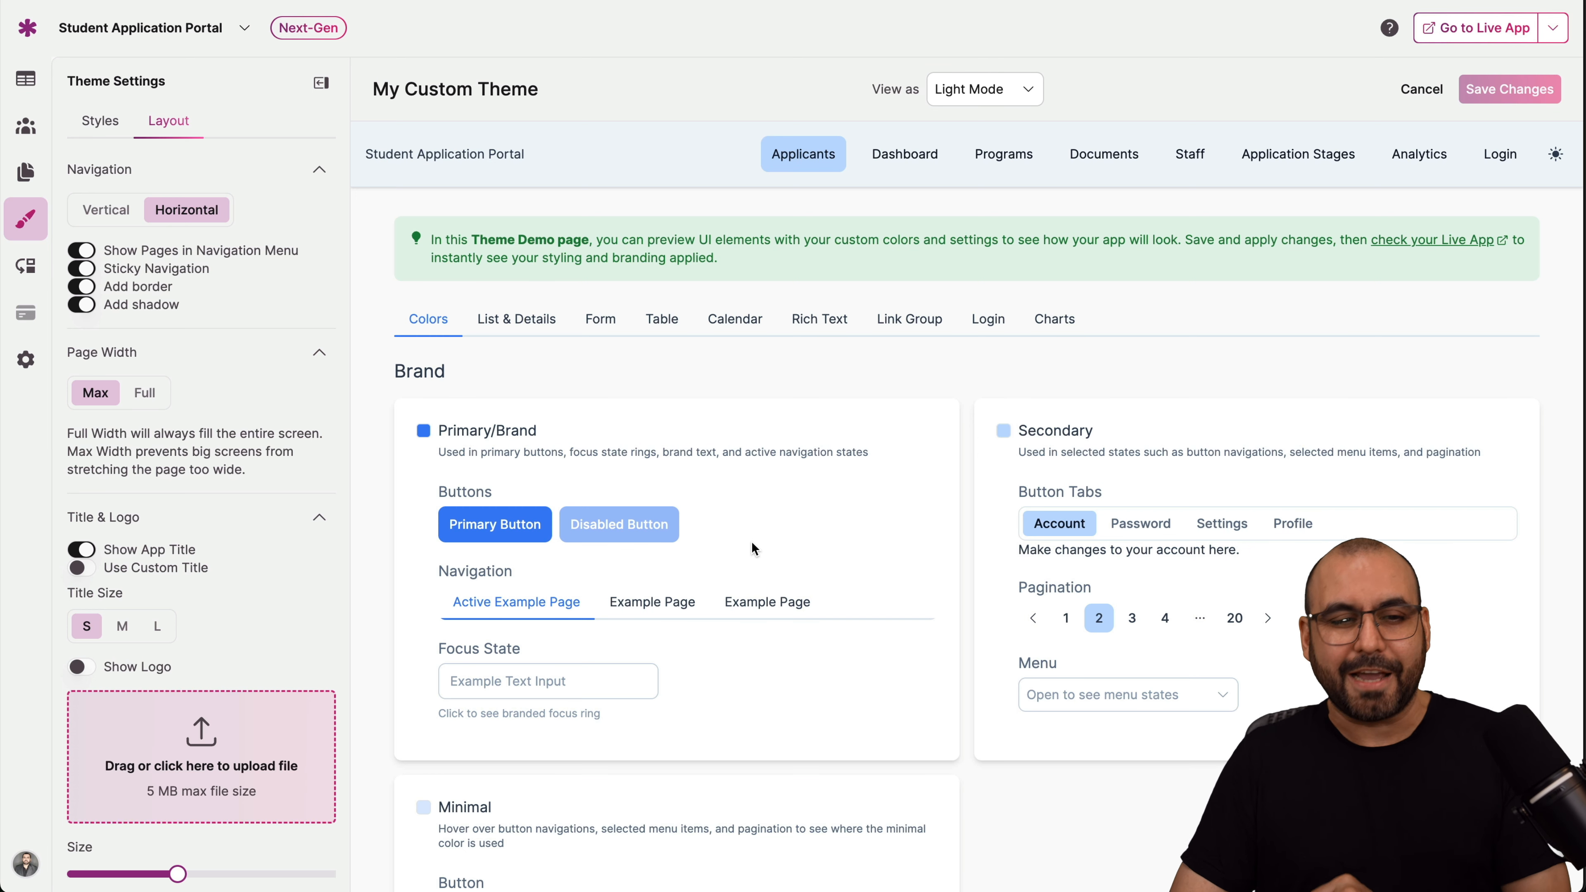
# - View the app's flows and the templates available for new flows without installing any
pyautogui.click(25, 265)
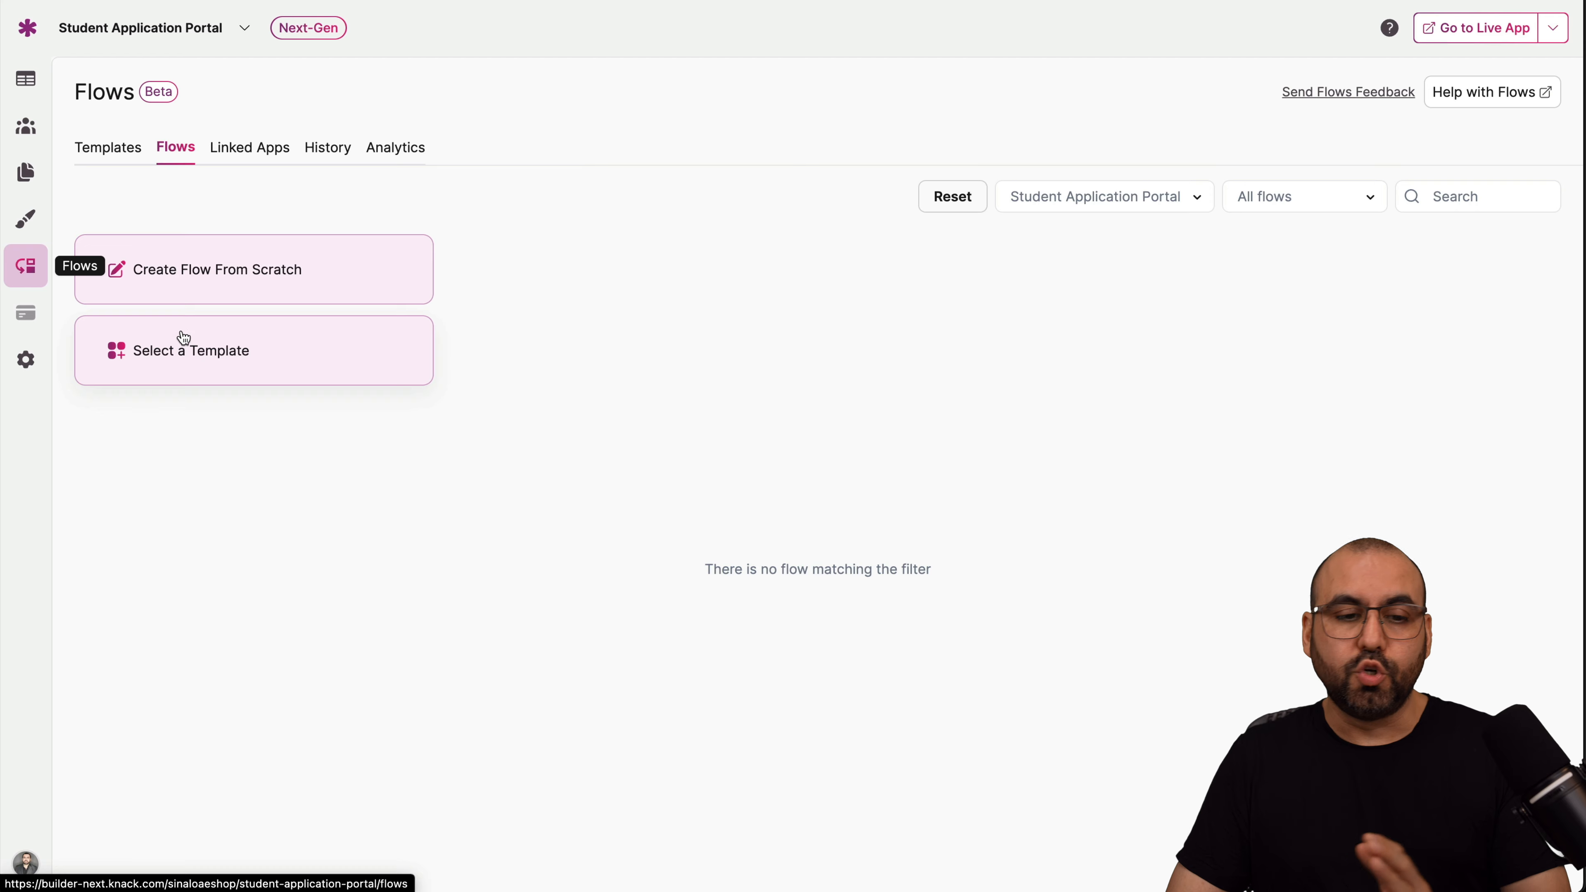
pyautogui.click(315, 352)
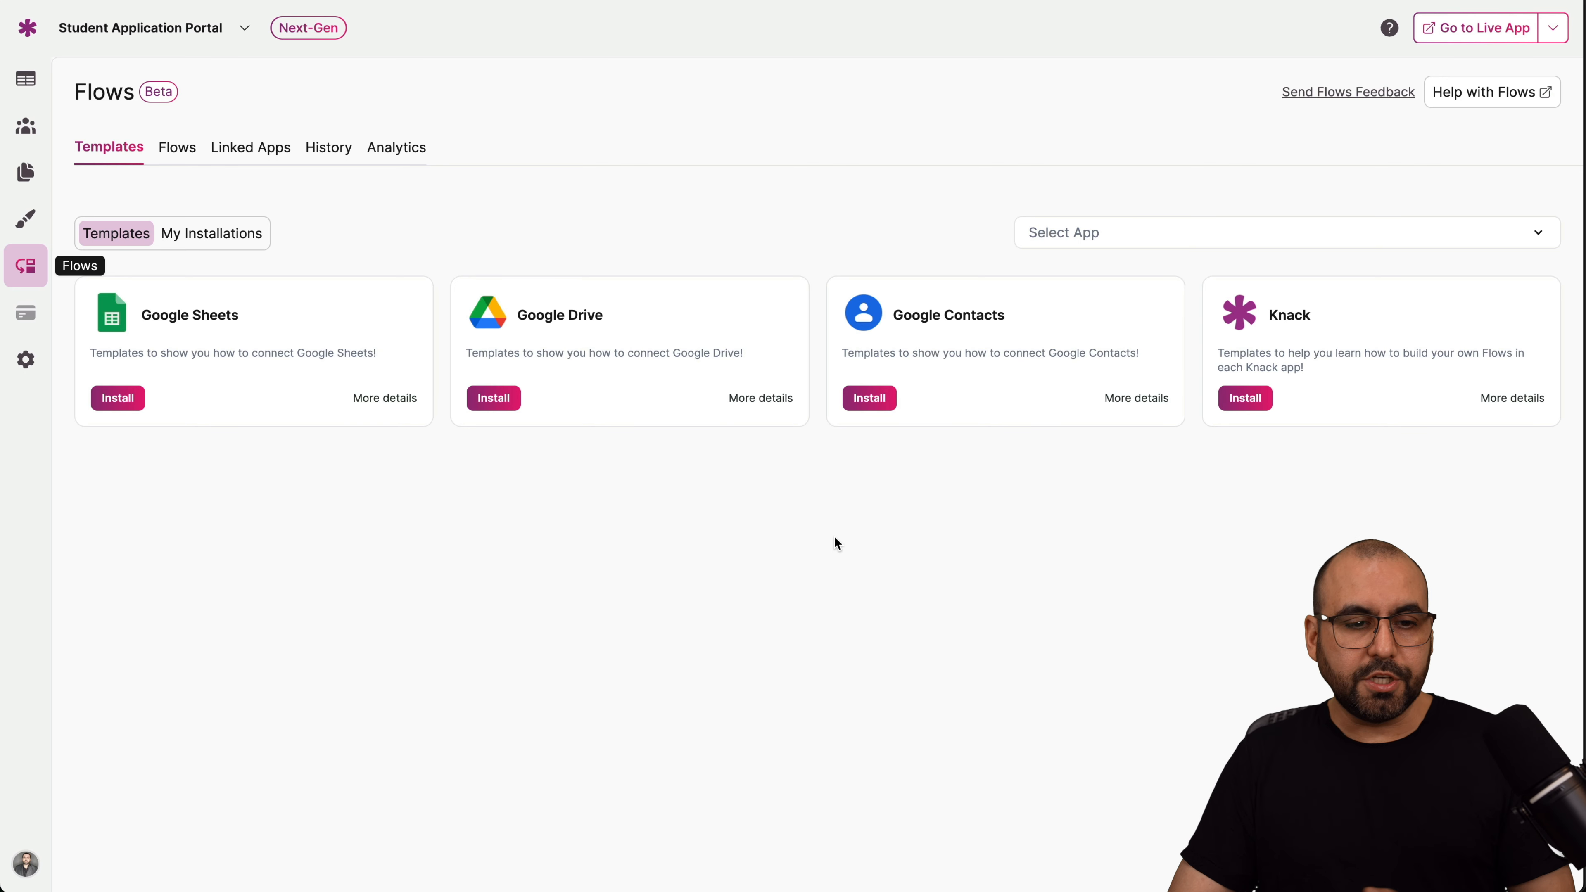
# - Review the app's general settings, covering core settings, security, map provider, and data and compliance
pyautogui.click(25, 359)
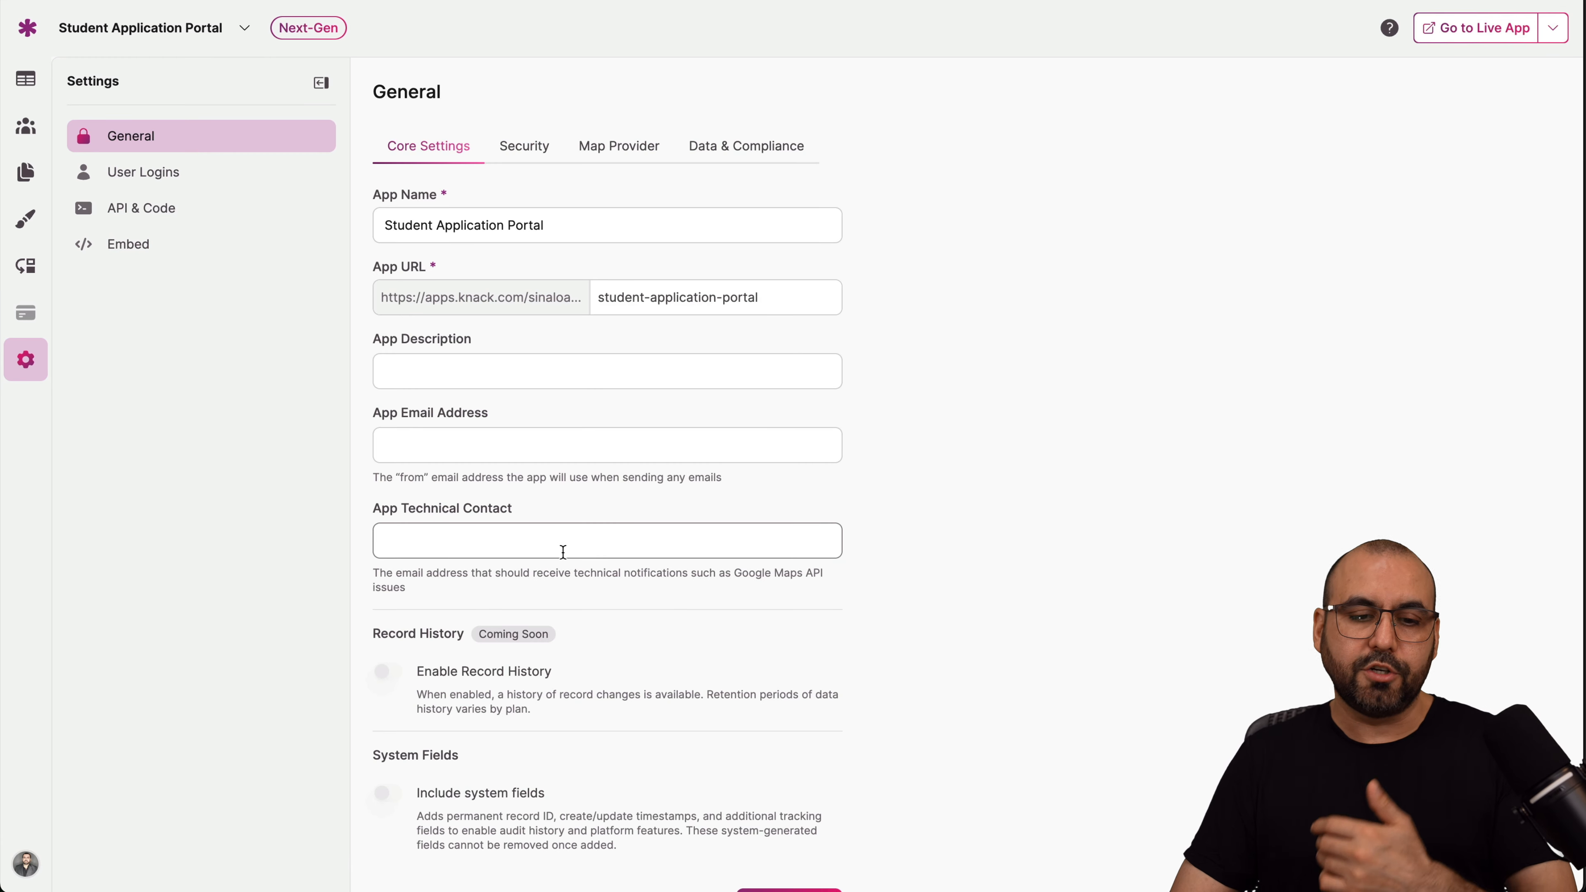
pyautogui.scroll(-2, 562, 552)
pyautogui.scroll(2, 560, 553)
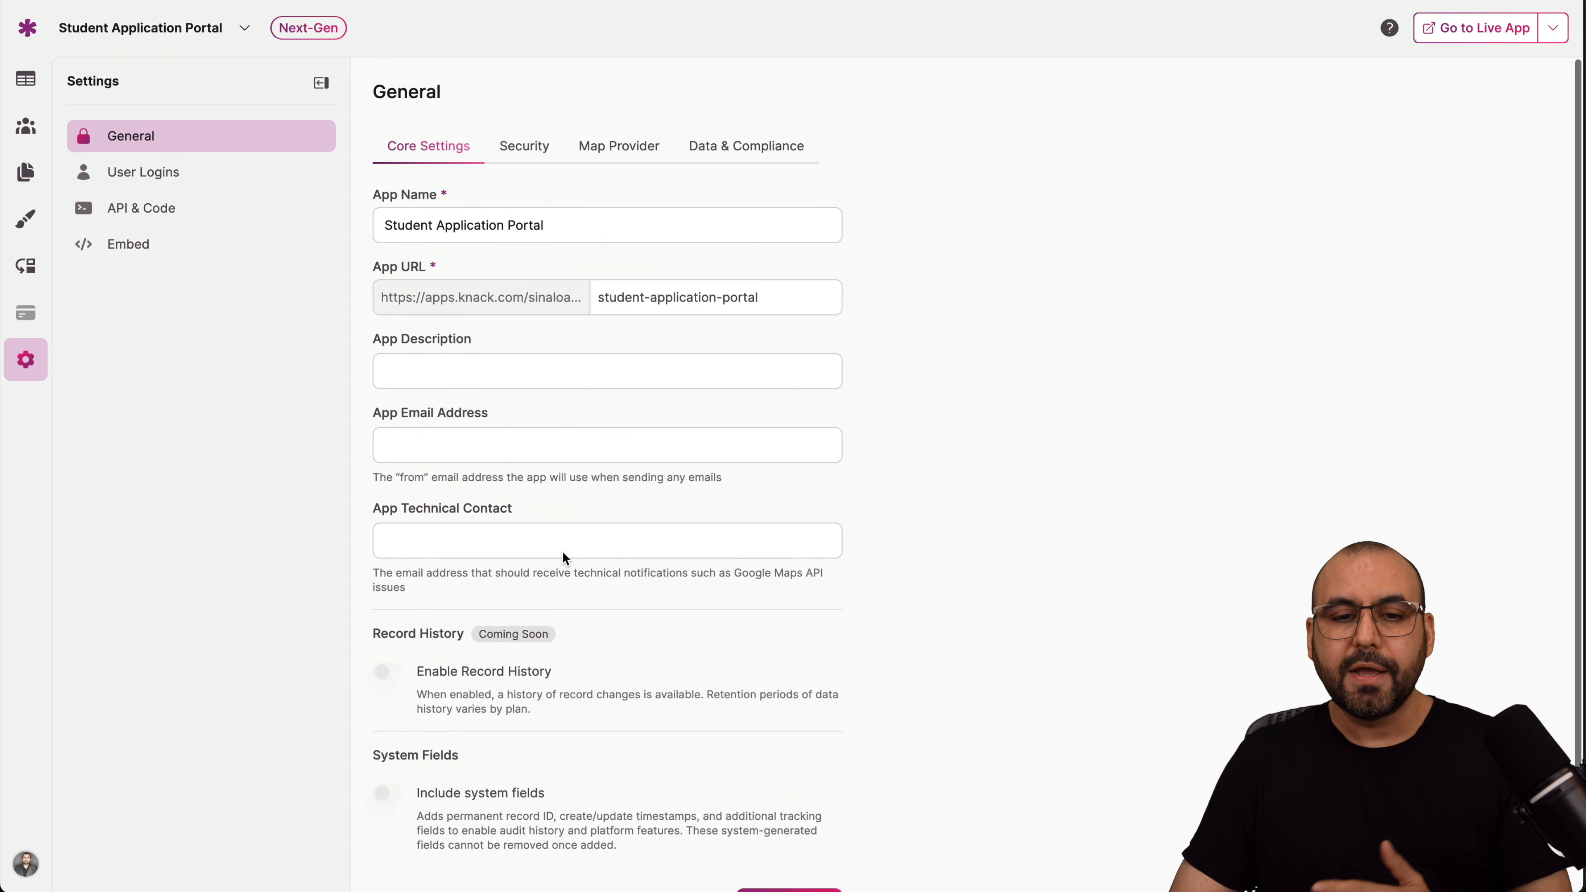
pyautogui.click(529, 149)
pyautogui.click(650, 149)
pyautogui.click(751, 156)
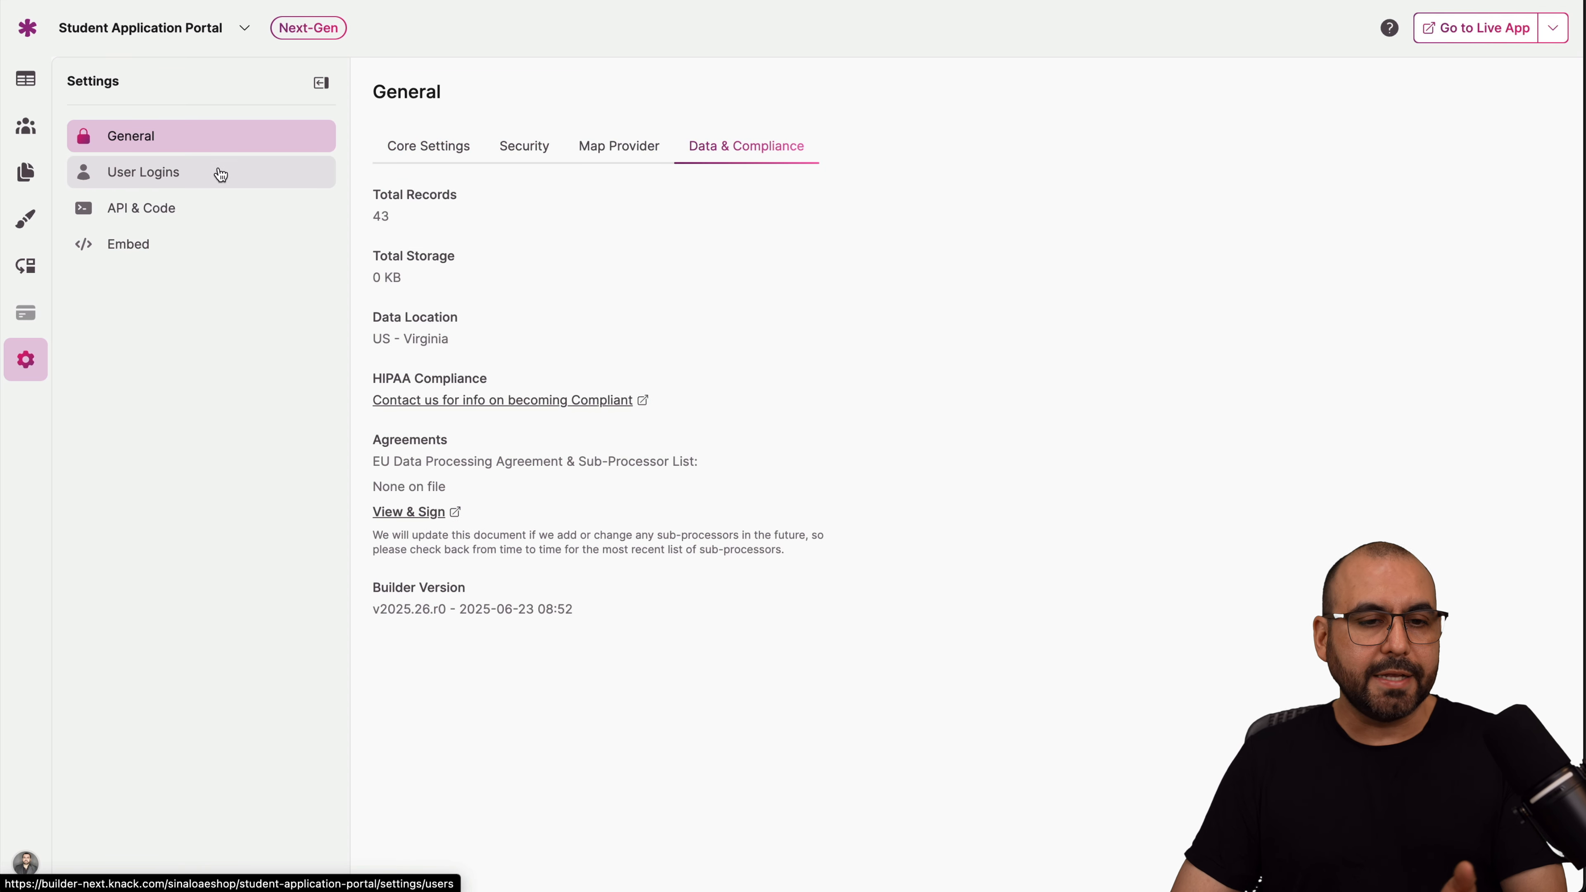
# - Review the app's User Logins, API & Code and Embed settings without changing them, and return to the Applicants page in the page editor
pyautogui.click(188, 172)
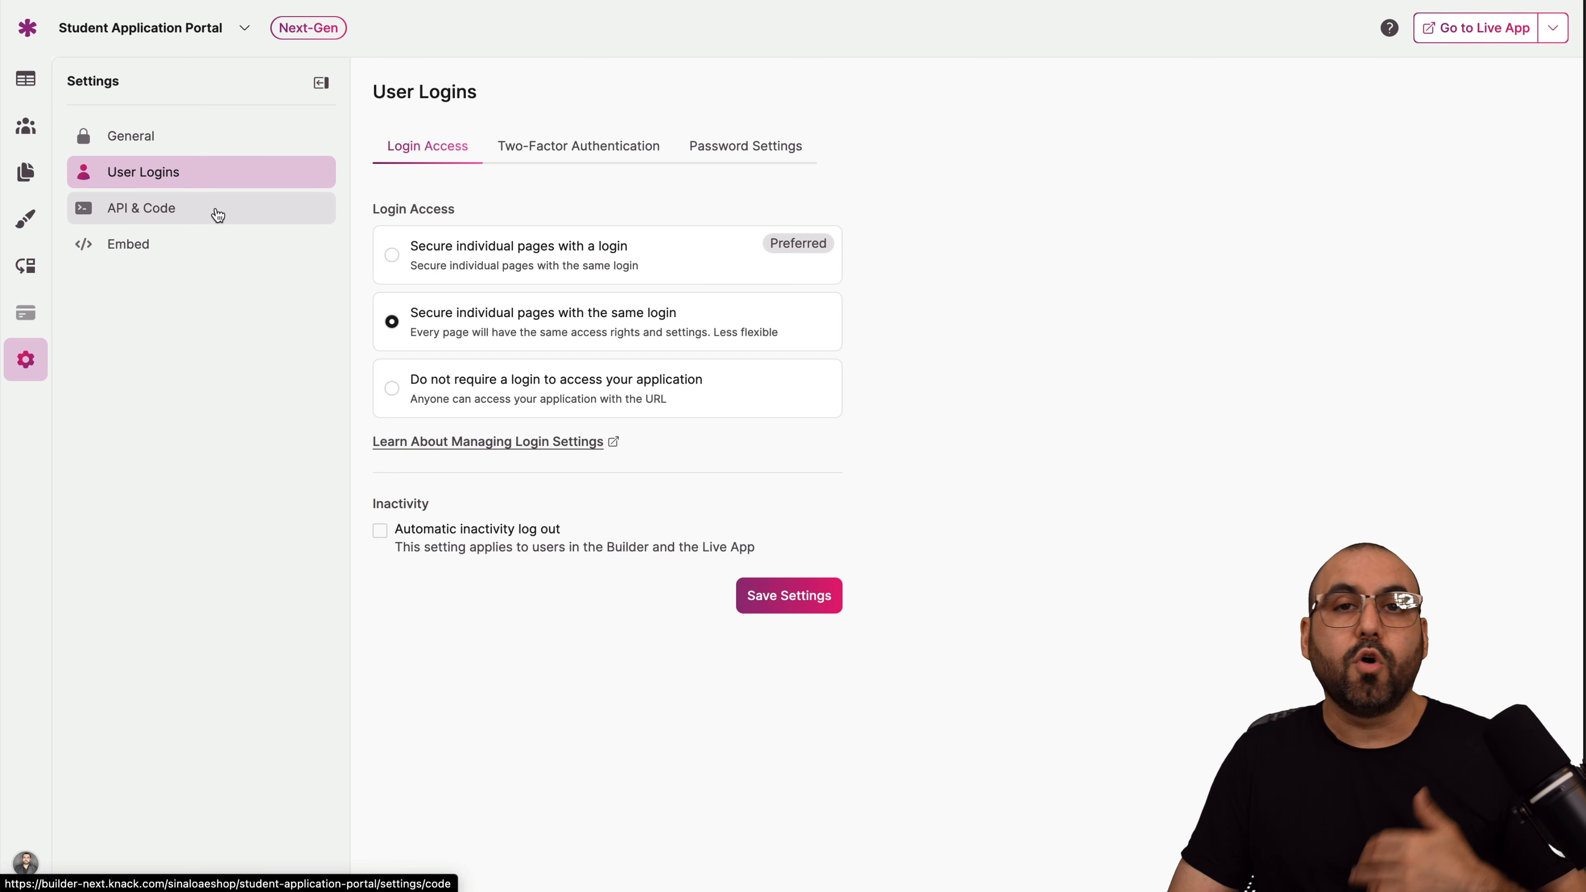
pyautogui.click(217, 215)
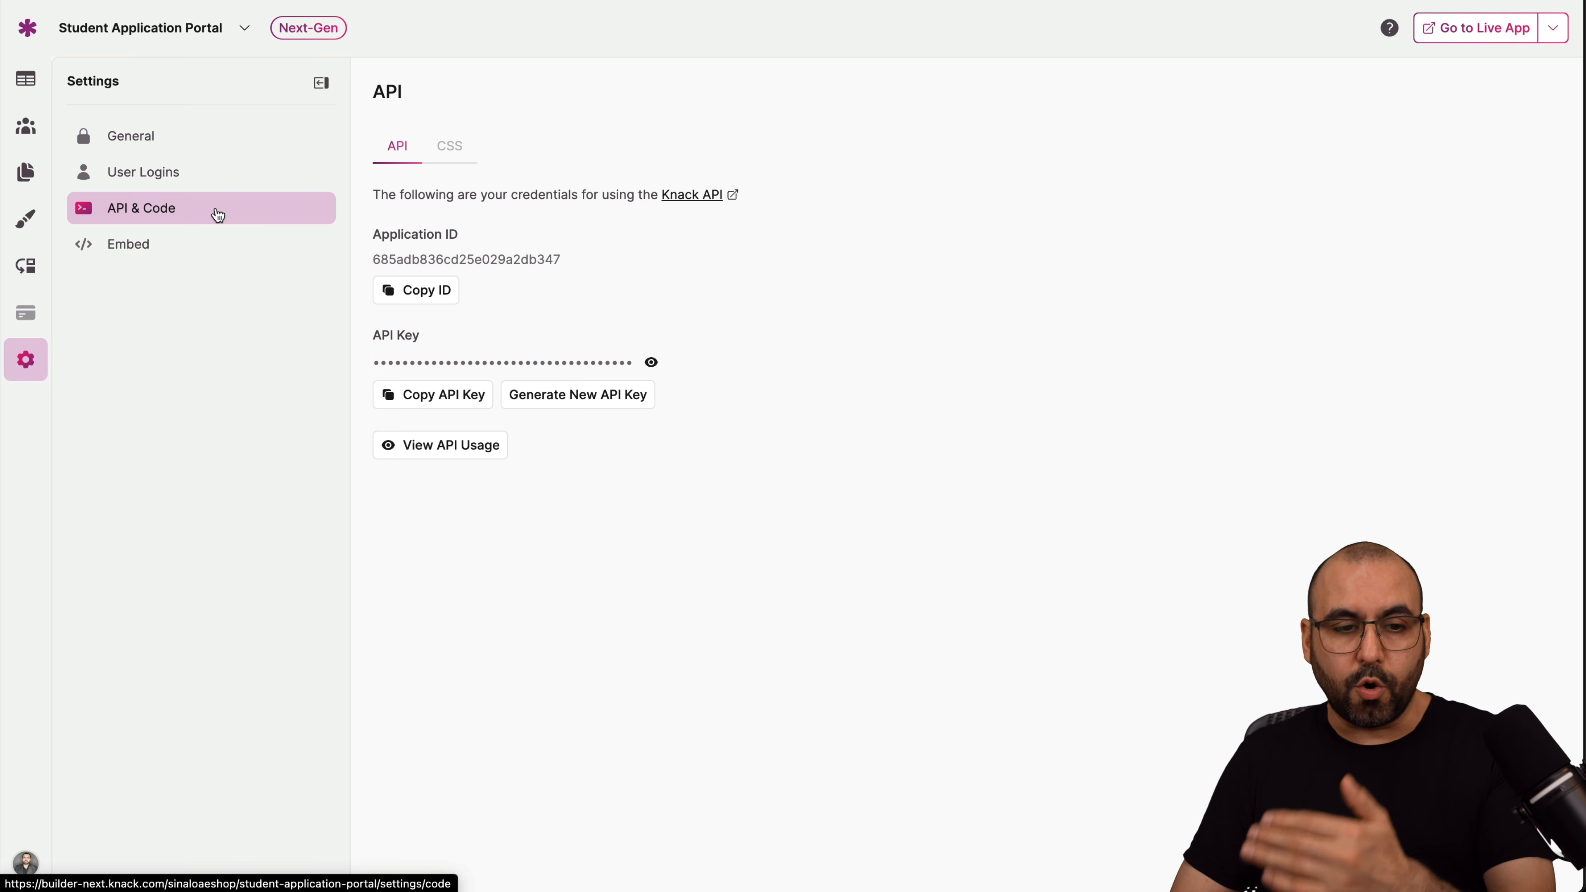
pyautogui.click(225, 243)
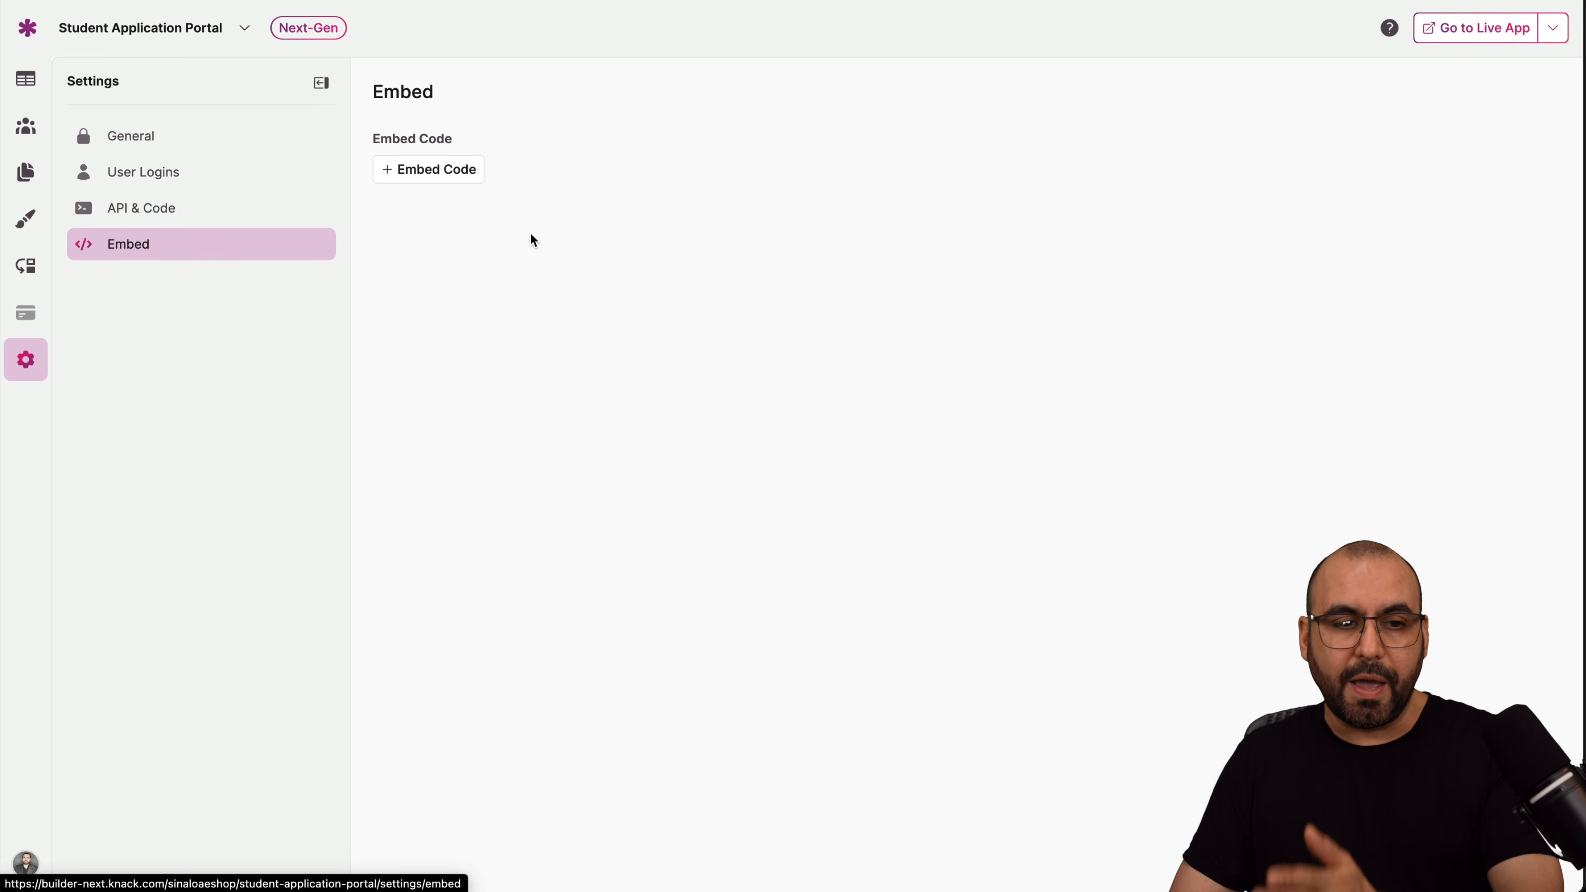
pyautogui.click(35, 168)
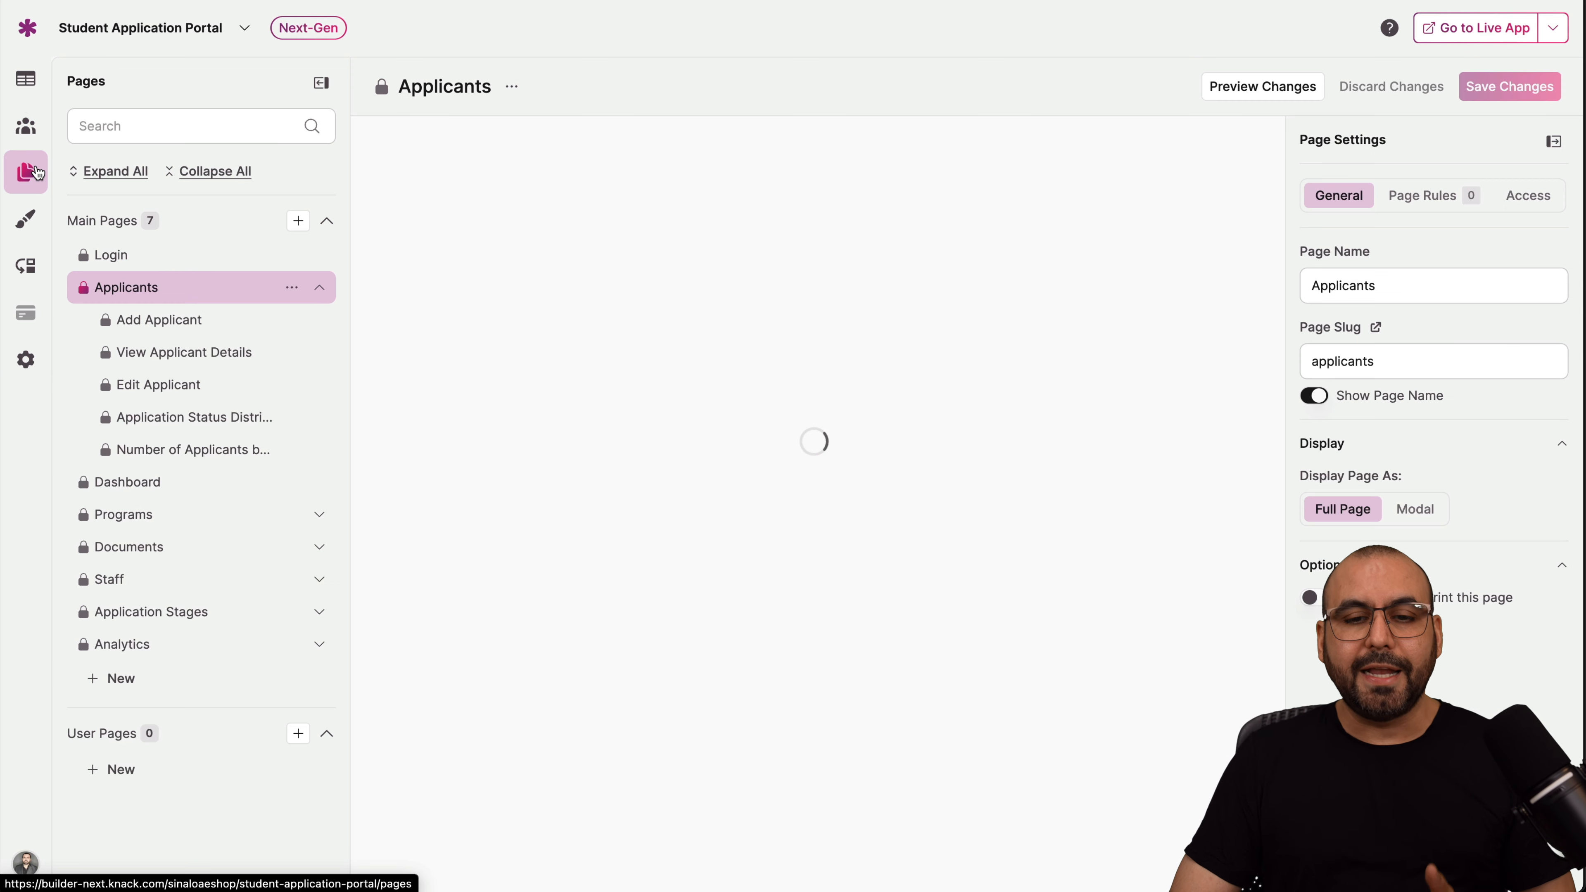